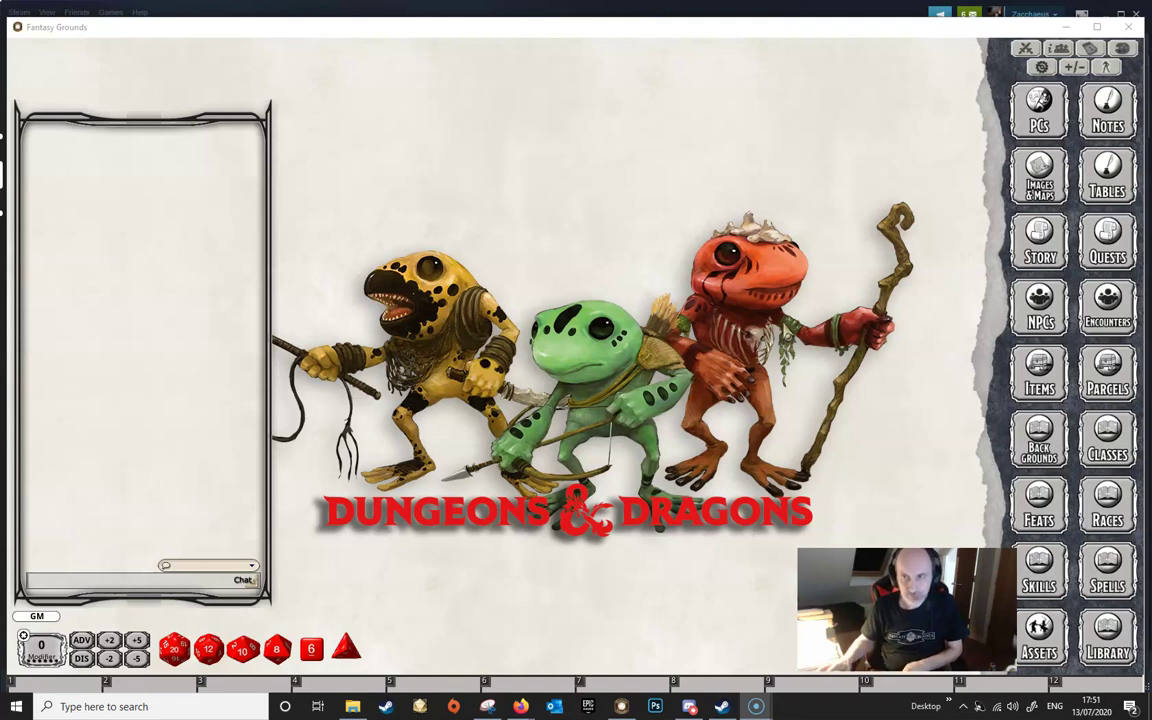
- Open the Monk character sheet from the character list and close the list
click(1039, 108)
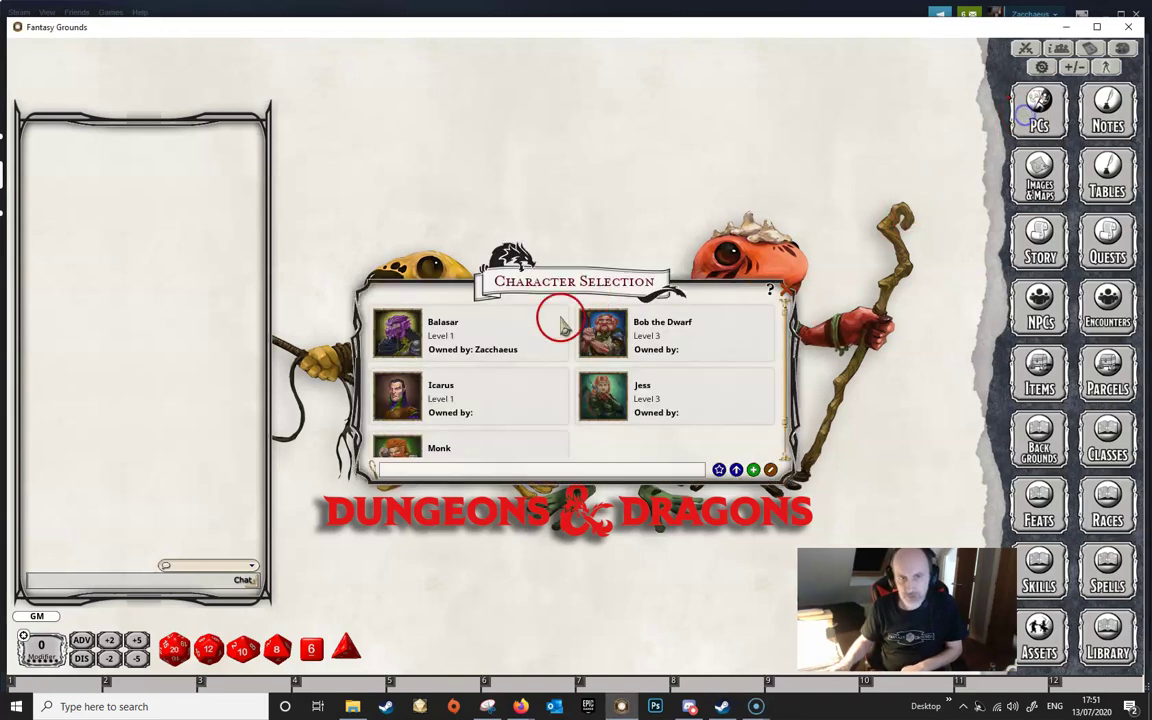
scroll(447, 452, down, 1)
click(404, 435)
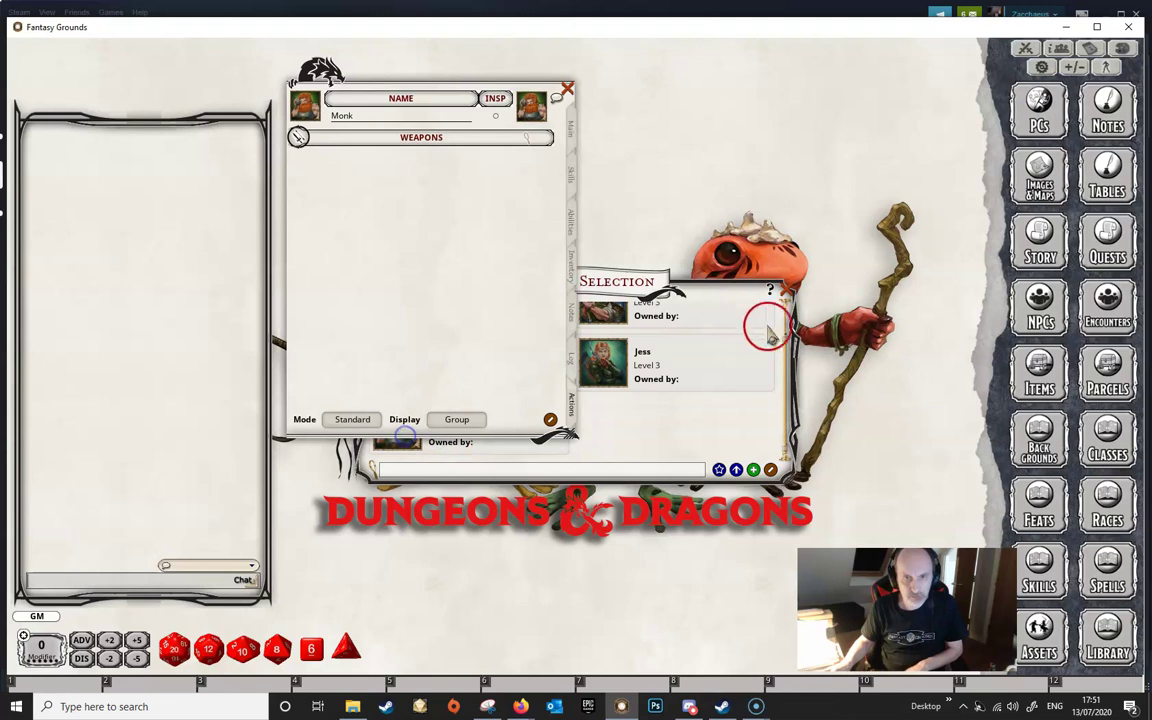
click(785, 290)
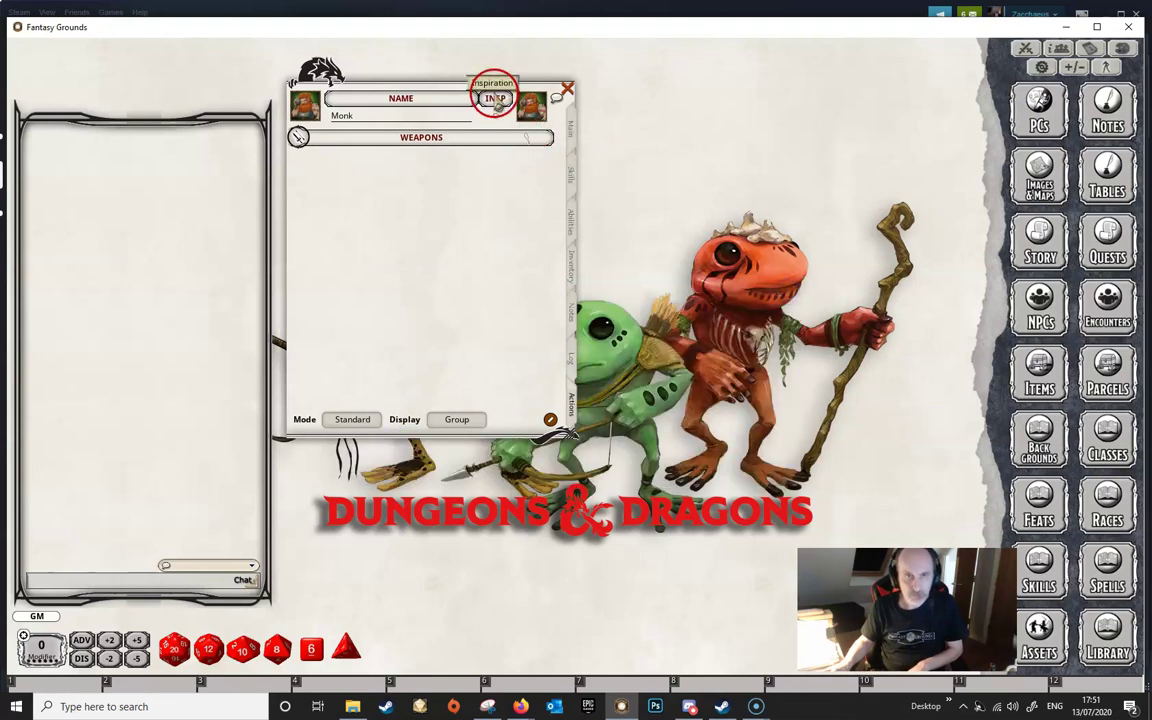
drag(492, 90, 514, 105)
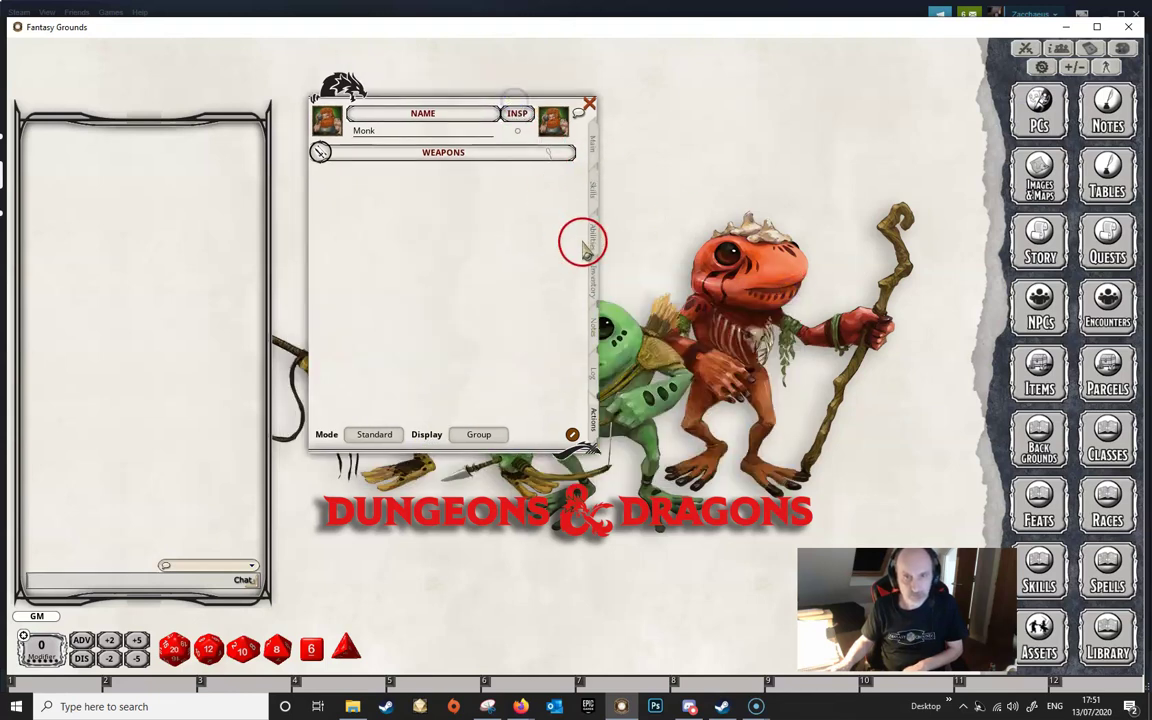
- Open the Monk's Ki feature from the abilities and read through its description
click(596, 237)
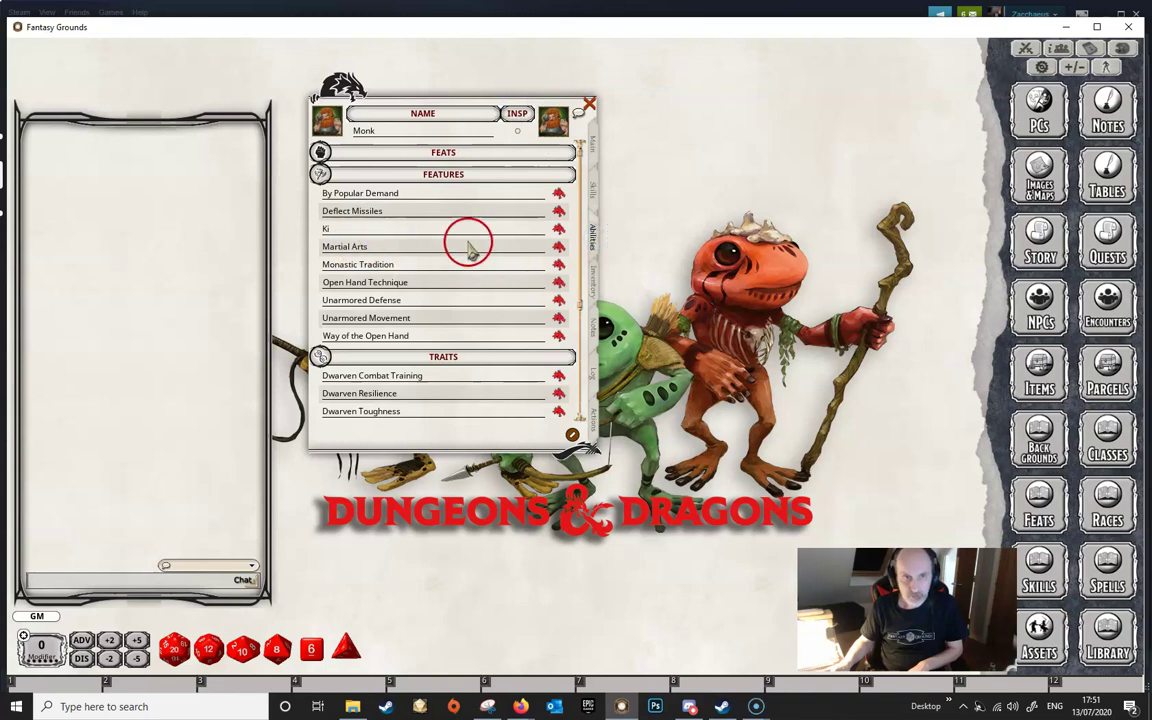
click(558, 228)
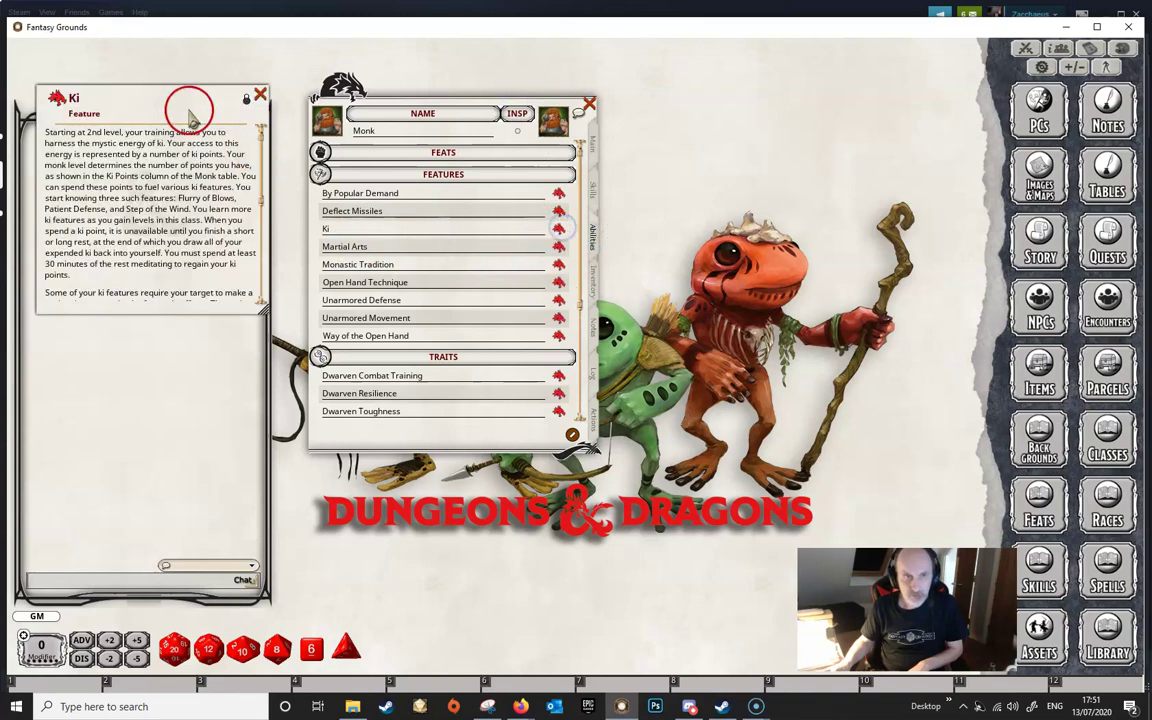
drag(176, 98, 175, 83)
scroll(160, 195, down, 3)
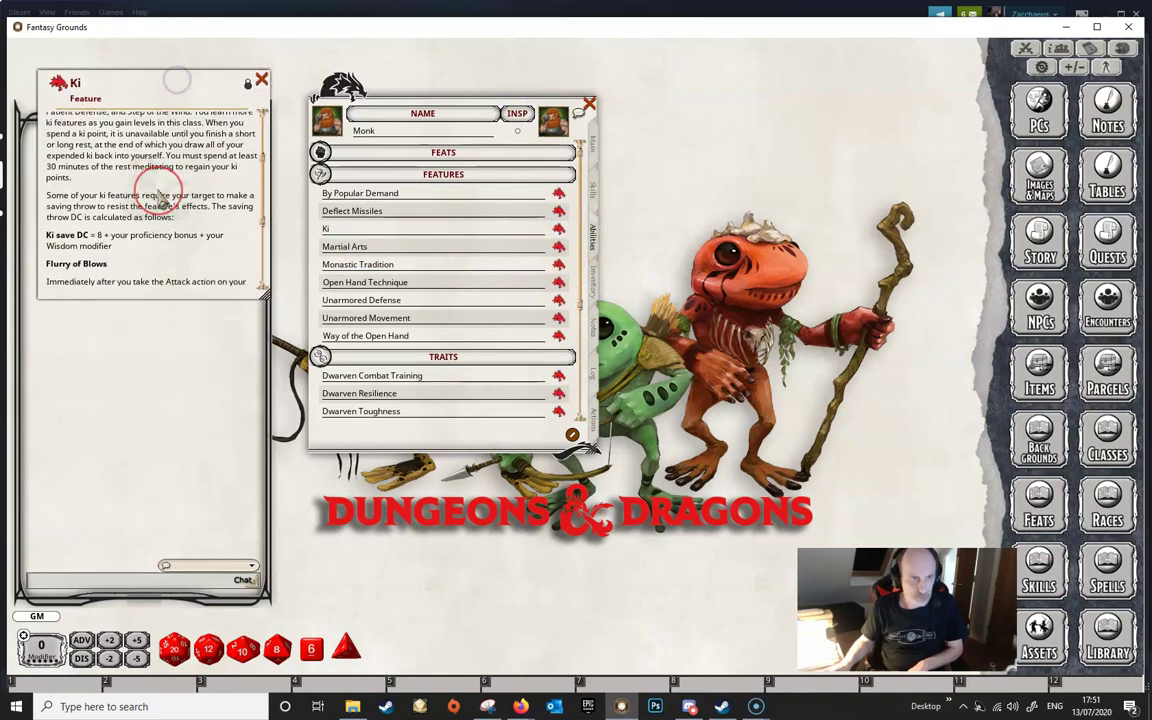
scroll(160, 195, up, 1)
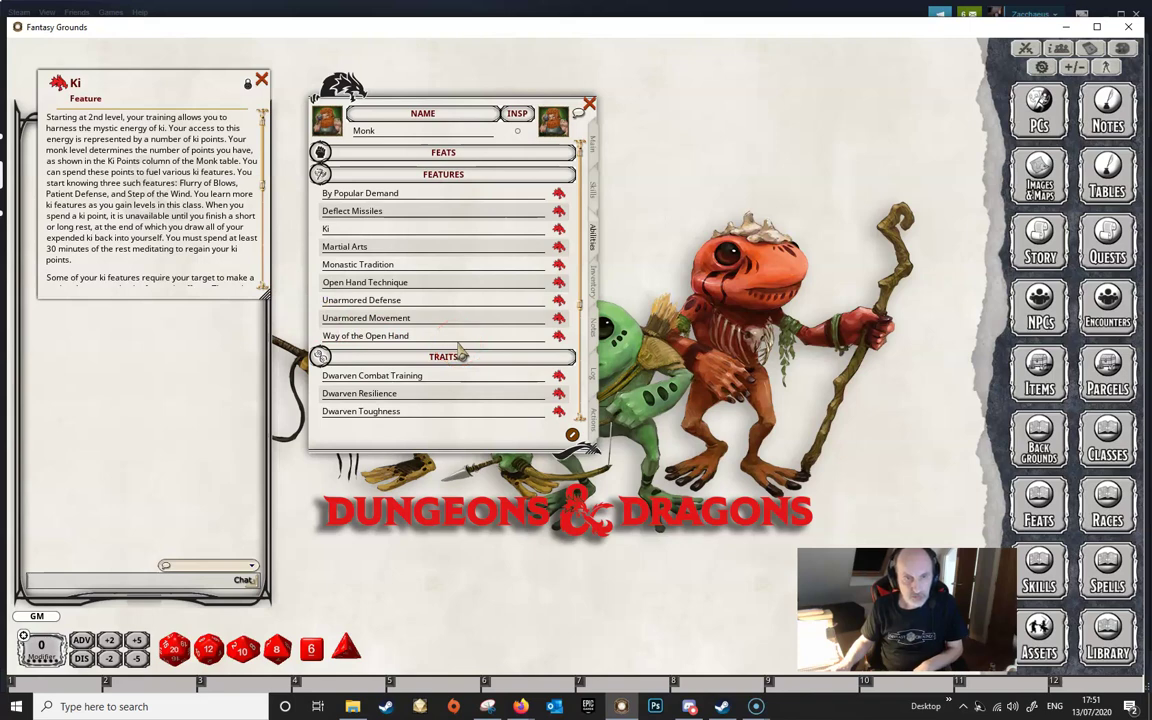
- Open the Open Hand Technique feature, place it below the Ki description and review both texts
click(558, 282)
drag(500, 489, 159, 336)
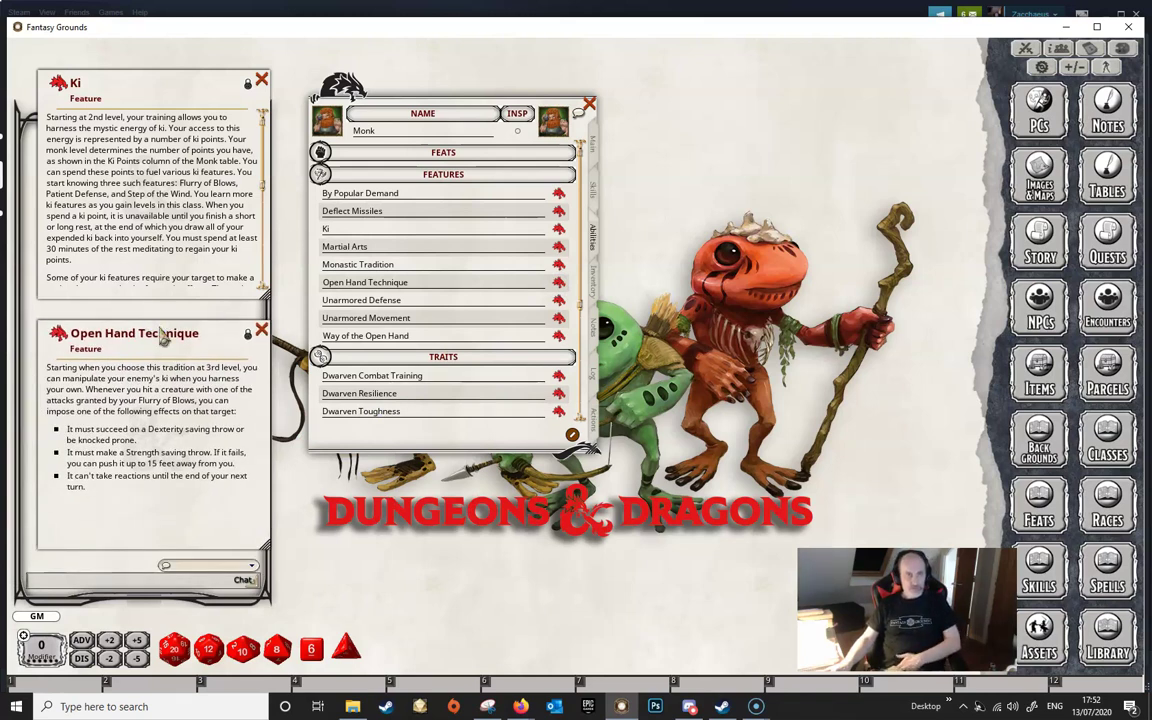
scroll(166, 236, down, 4)
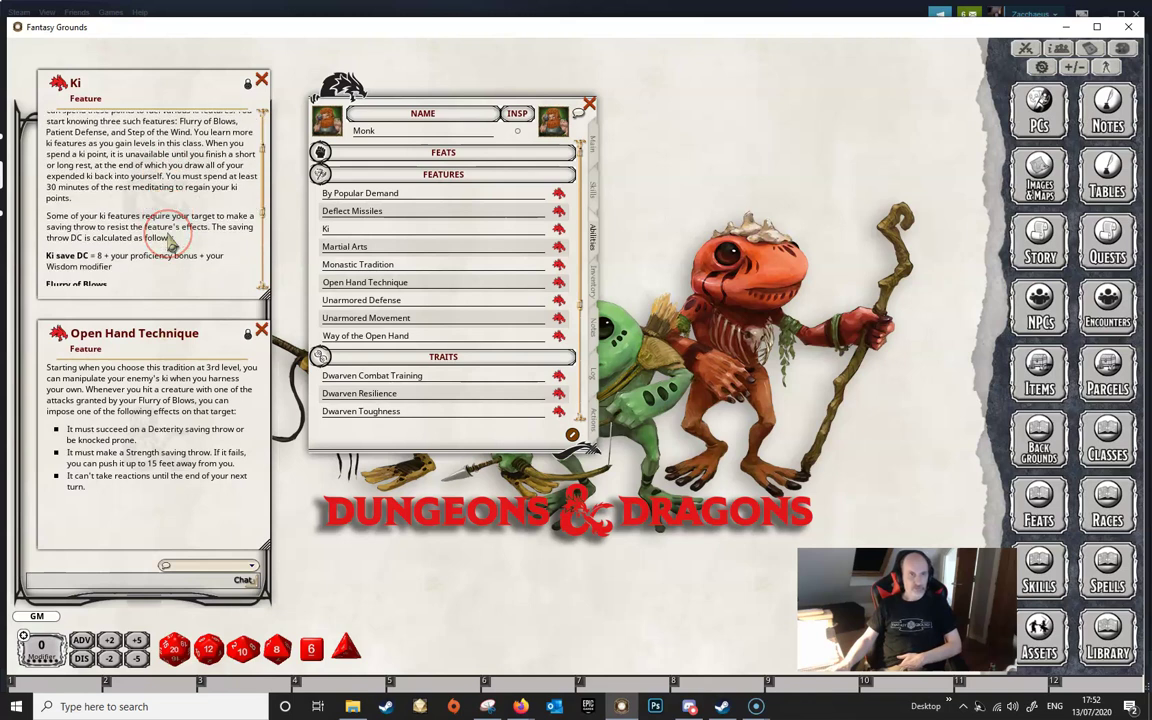
scroll(168, 240, up, 3)
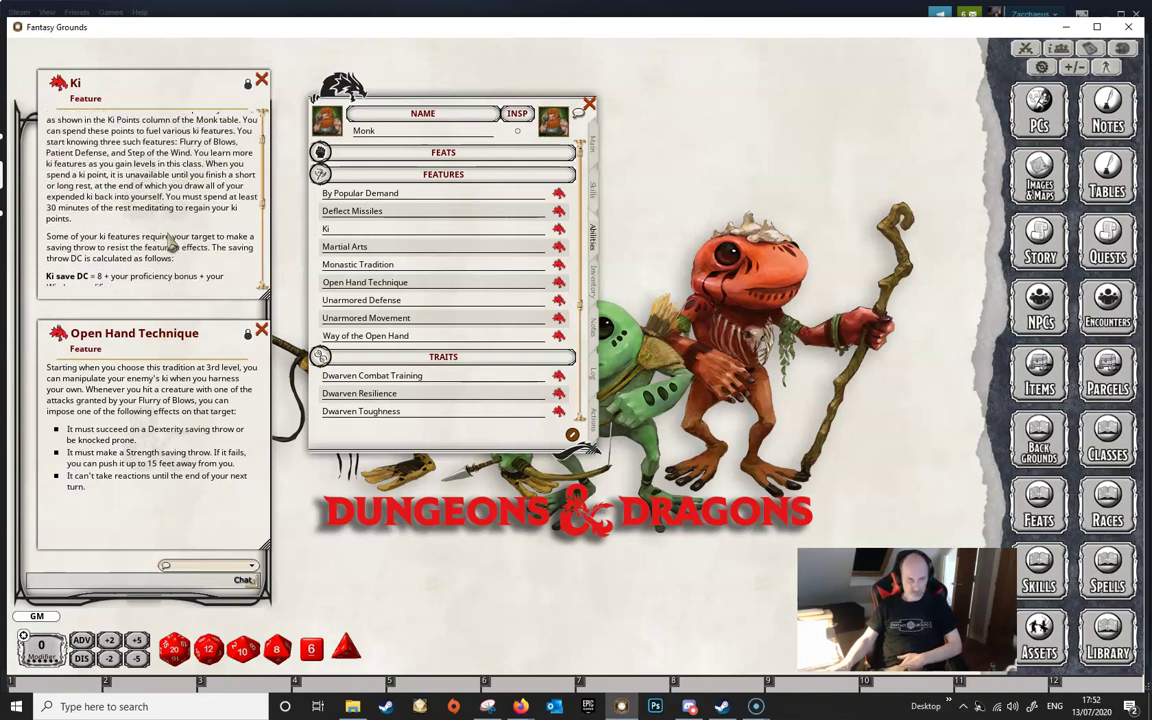
- Add the Ki feature to the Monk's actions as a power
click(591, 422)
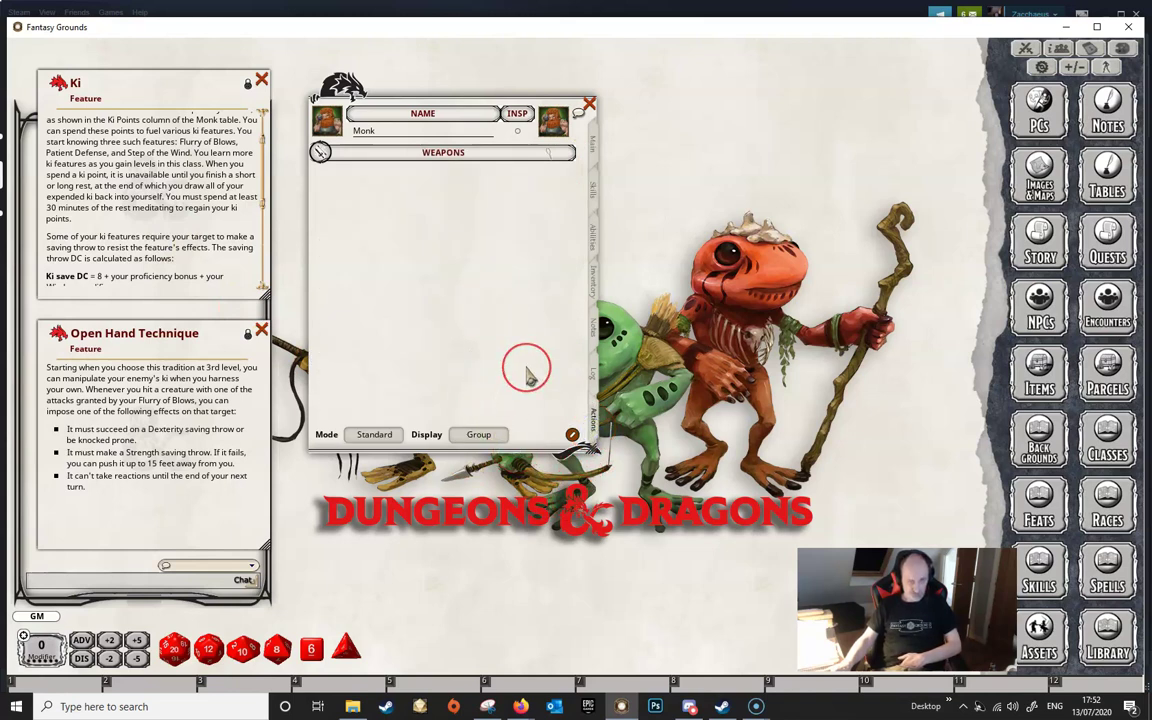
click(571, 434)
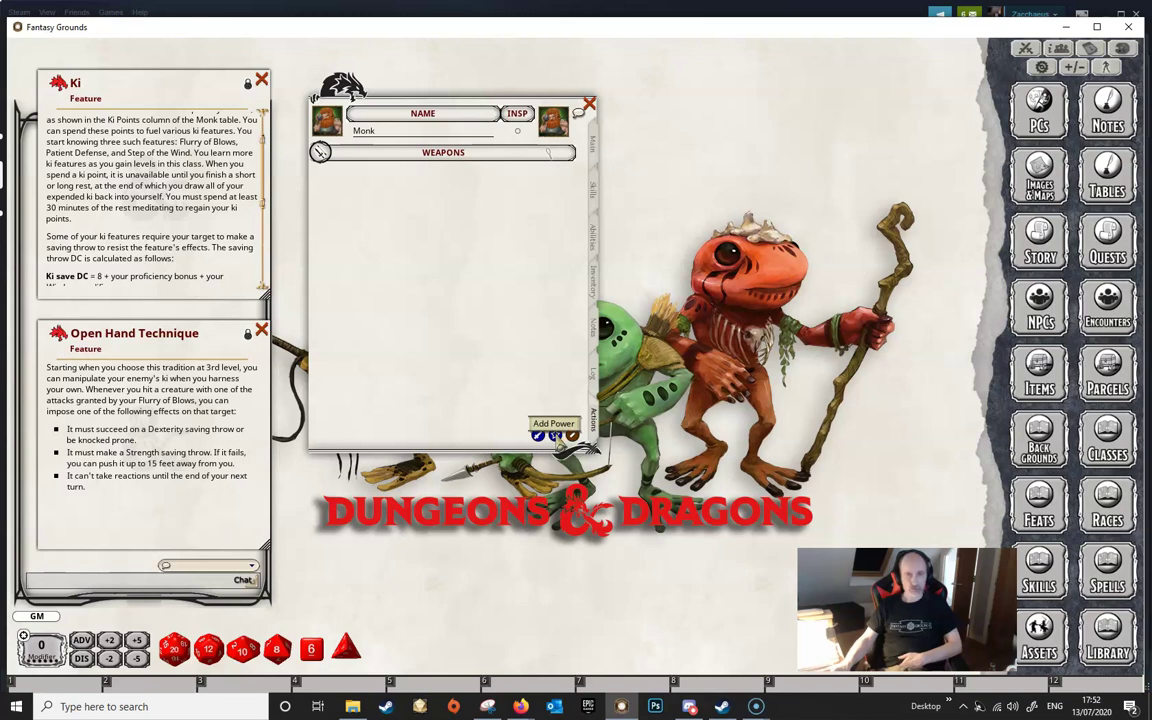
click(574, 436)
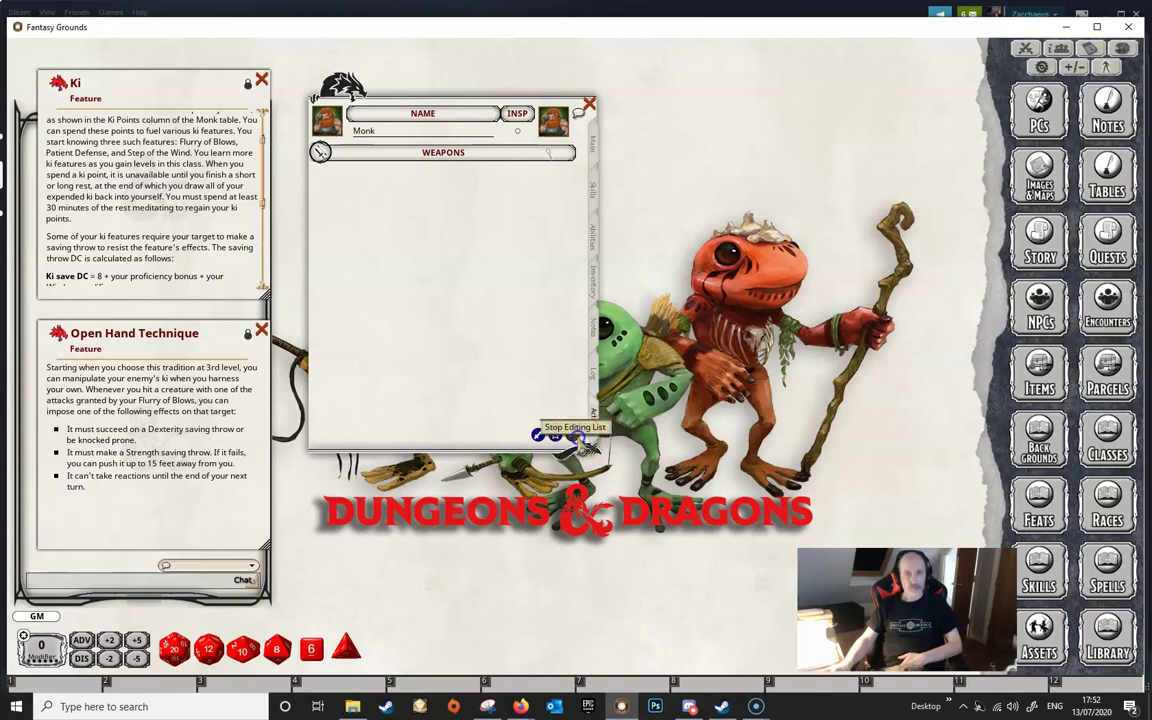
right_click(417, 318)
click(377, 288)
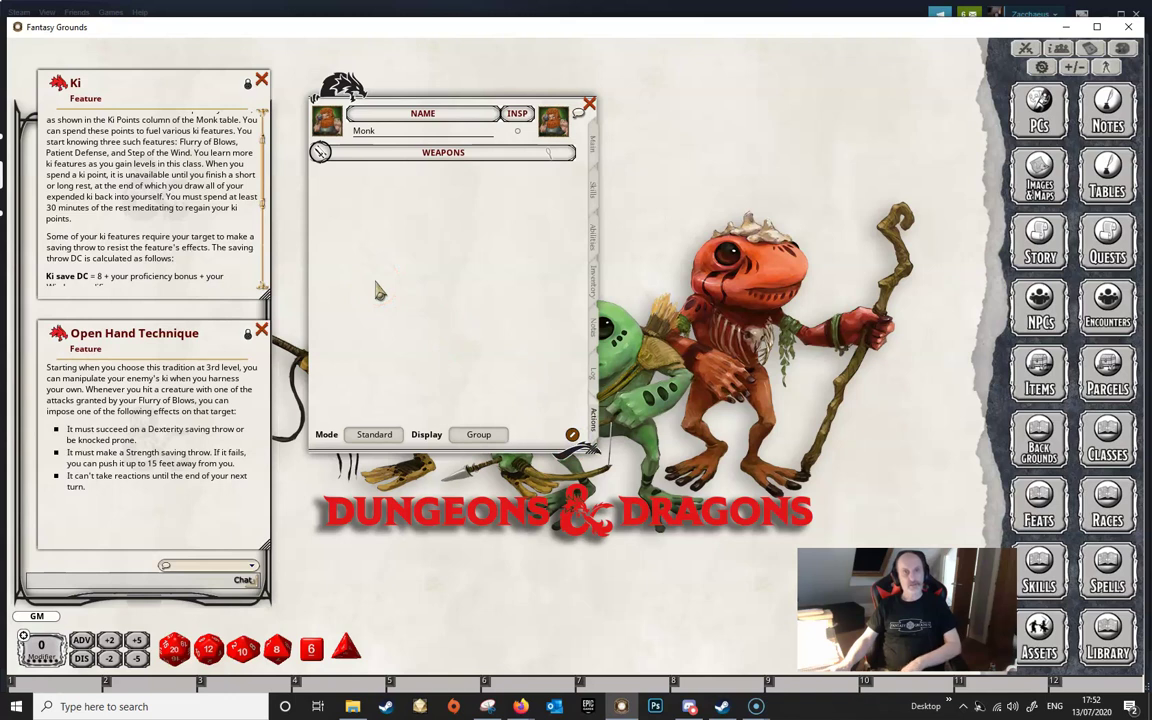
click(274, 220)
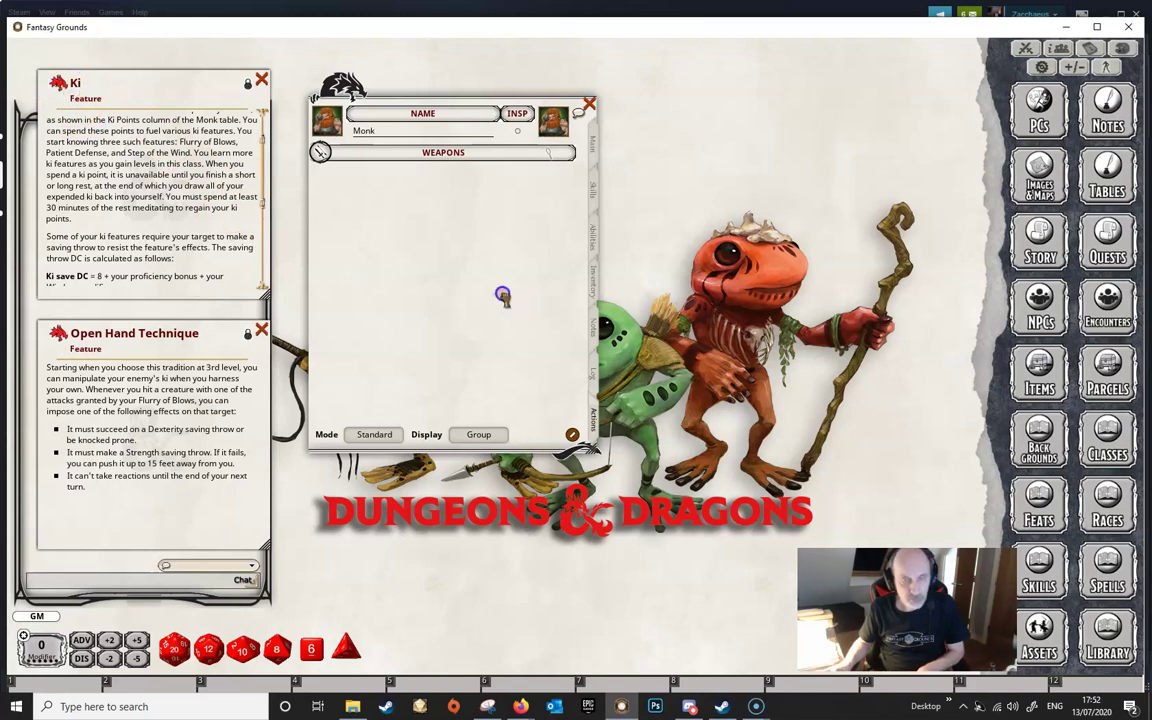
drag(502, 296, 504, 294)
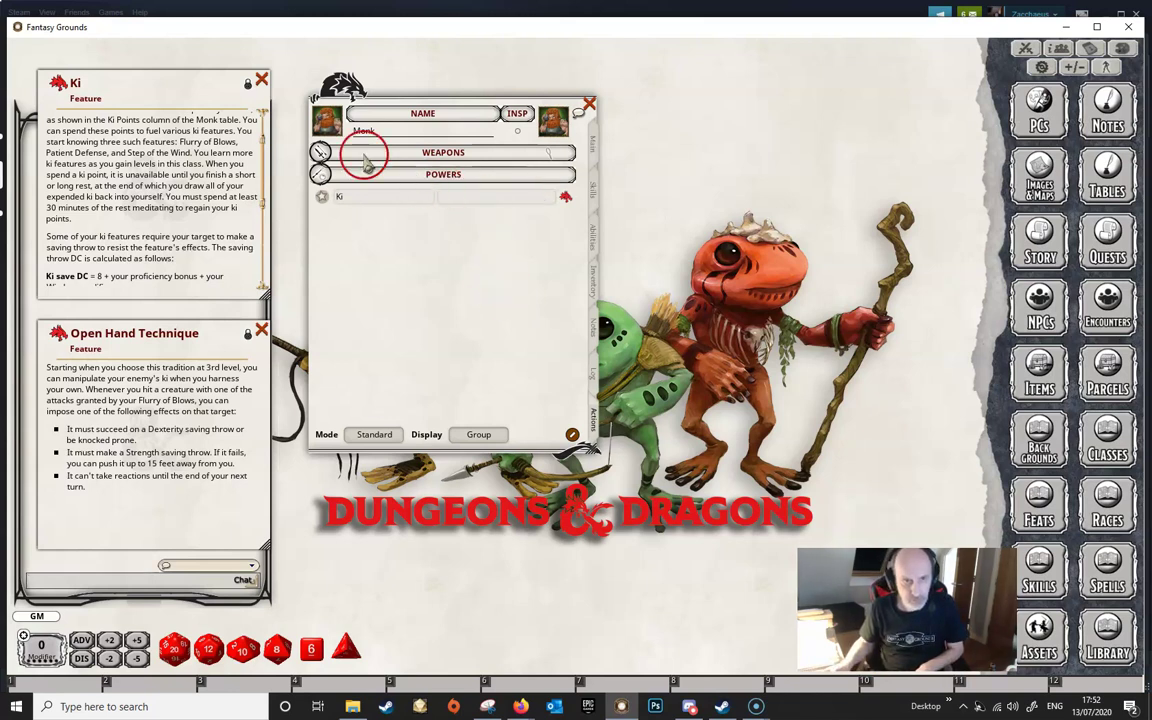
- Close the Ki feature, open the Ki power's own description beside the character sheet and read it through
click(261, 79)
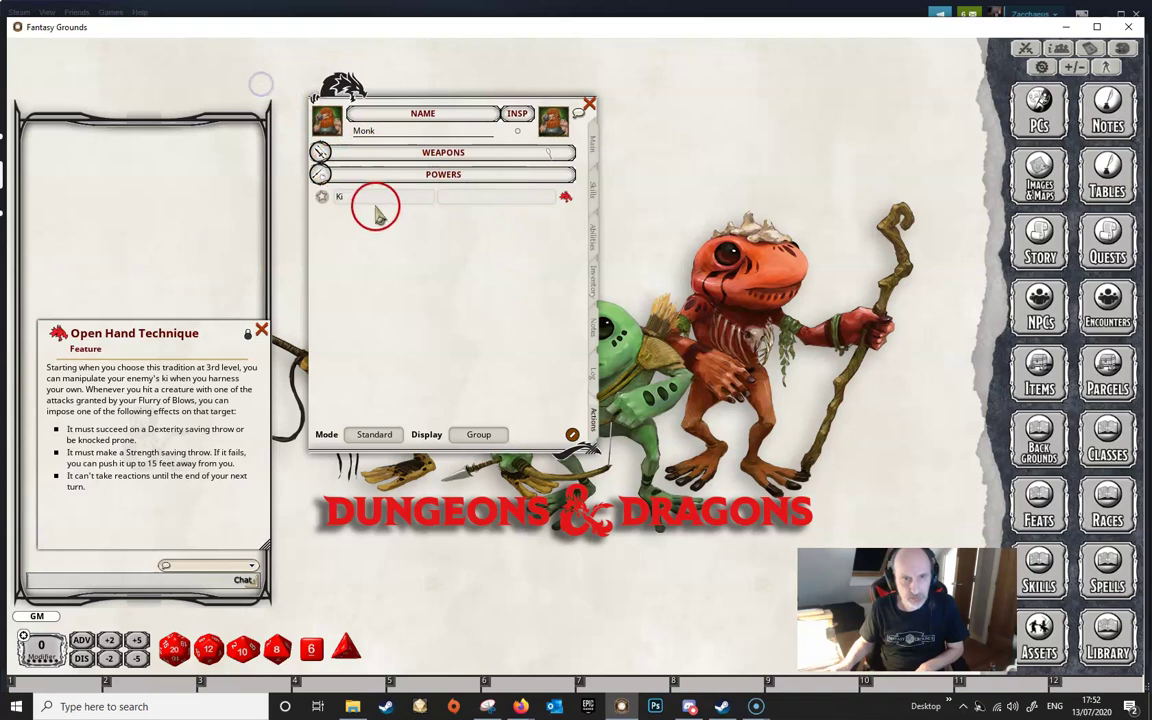
click(562, 197)
mouse_move(537, 265)
mouse_down()
mouse_move(700, 186)
mouse_move(706, 105)
mouse_up()
scroll(712, 185, down, 3)
scroll(713, 188, down, 4)
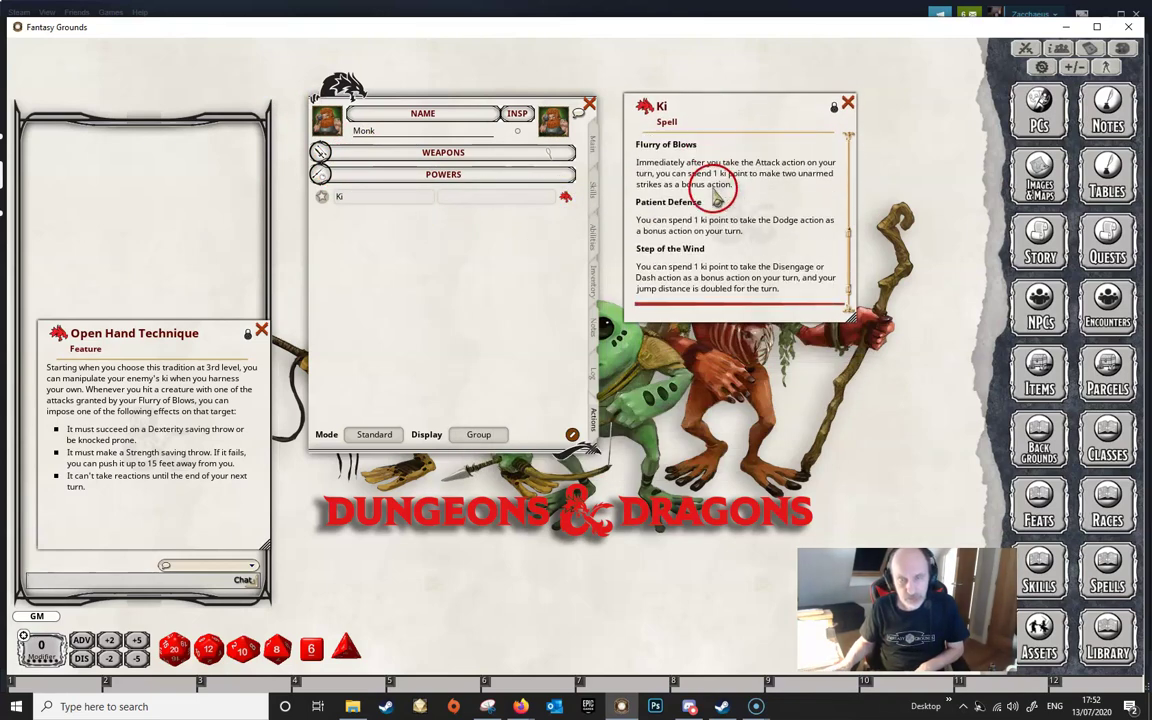
scroll(716, 208, up, 5)
scroll(718, 237, up, 3)
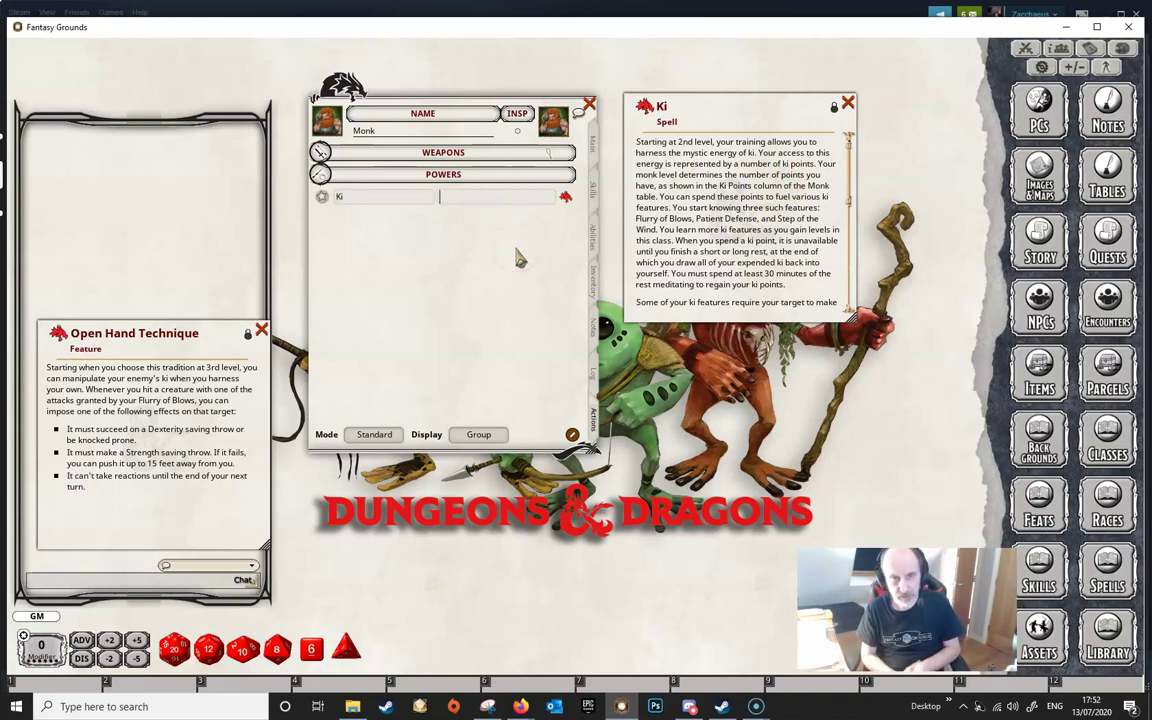
- Assign the Ki power to a group named Ki Powers
text(Ki Po)
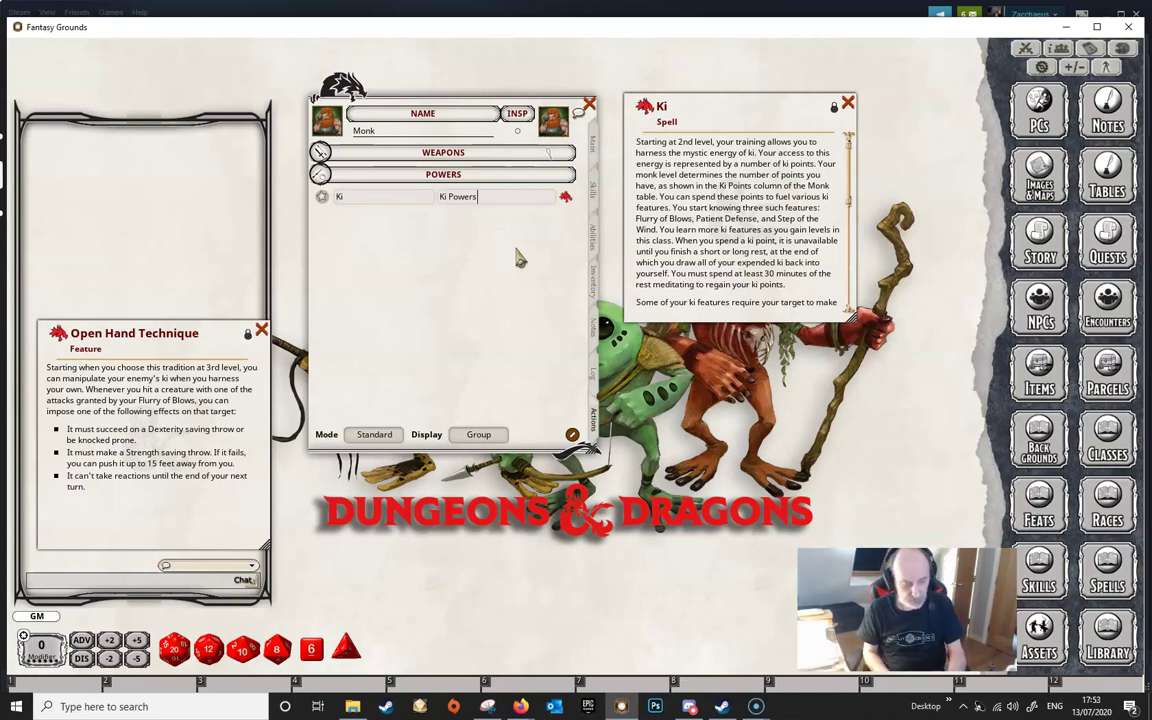
text(wers)
key(Tab)
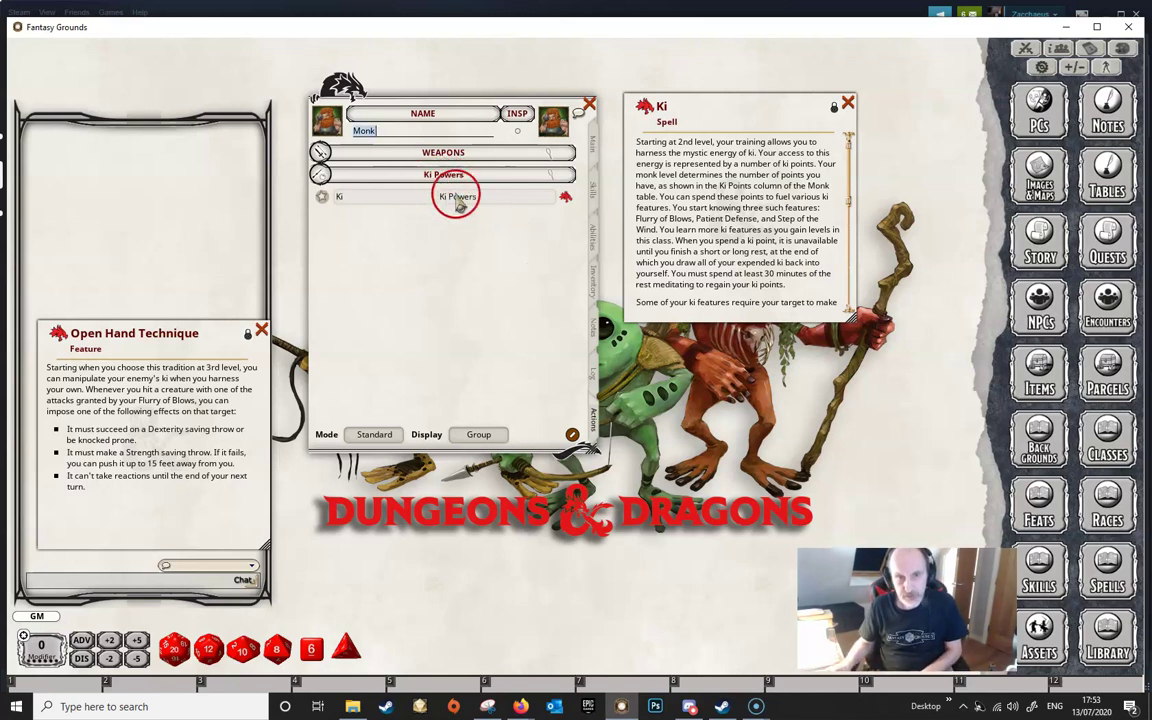
click(481, 206)
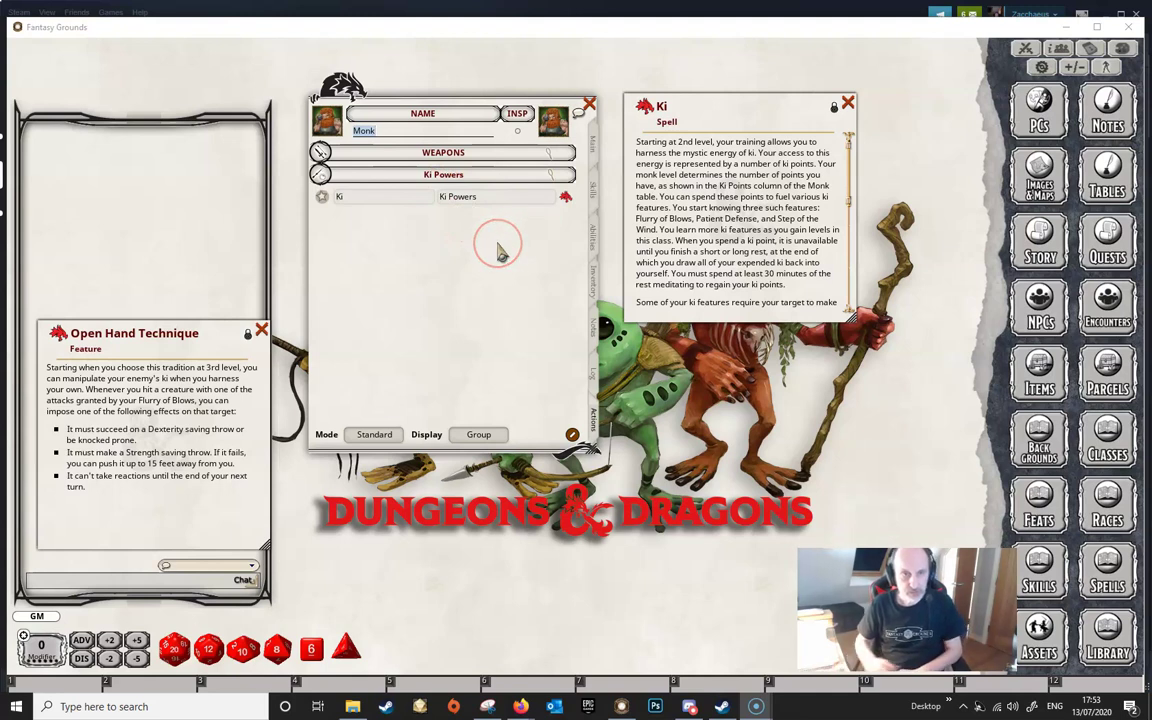
- Open the Ki Powers group settings and set the group's ability to Wis, checking the Ki save DC rule
click(552, 180)
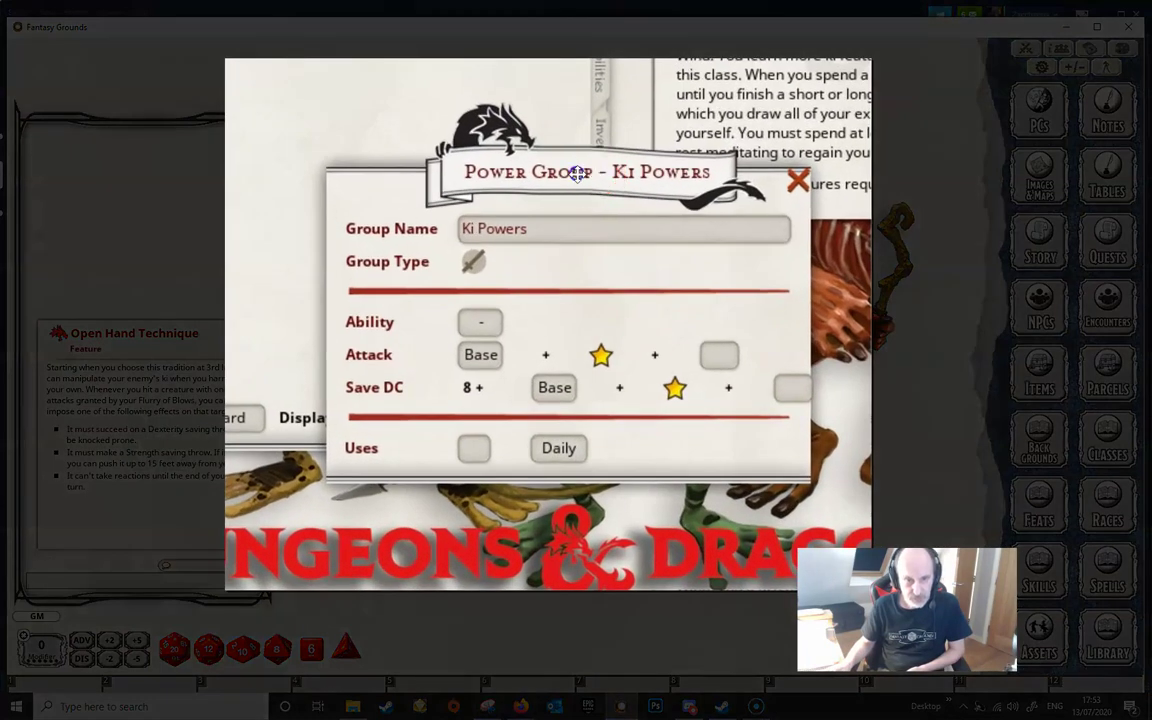
drag(598, 178, 565, 176)
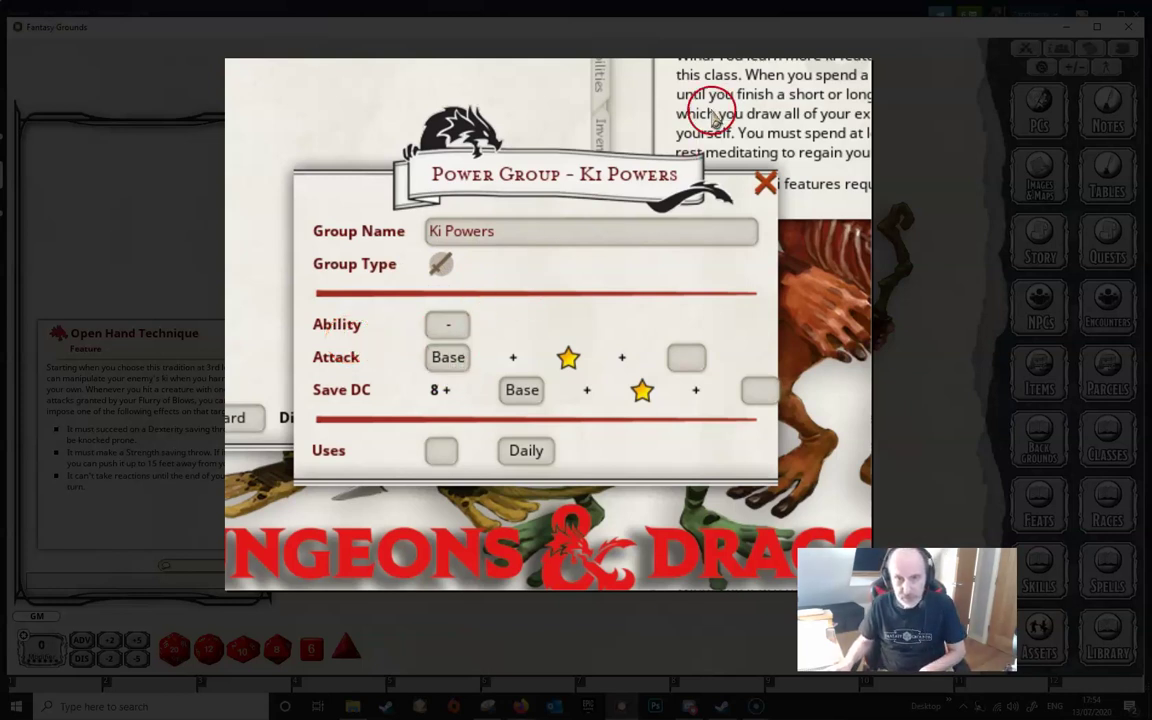
drag(763, 110, 791, 110)
scroll(848, 198, down, 5)
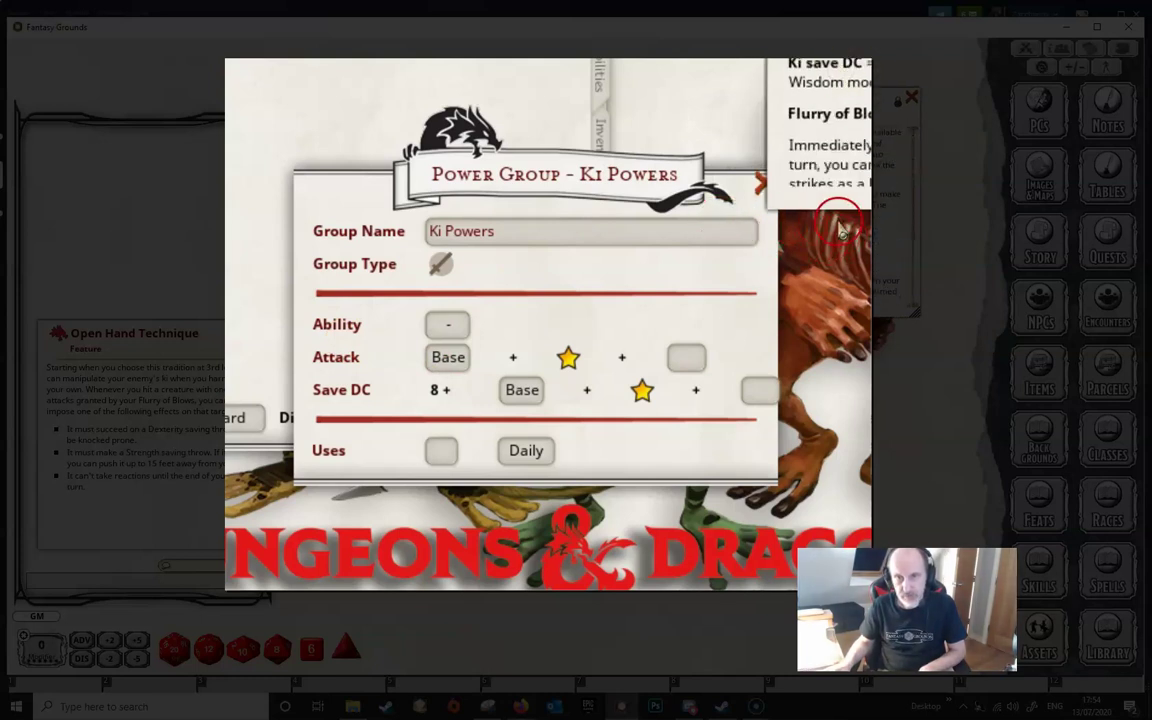
click(456, 330)
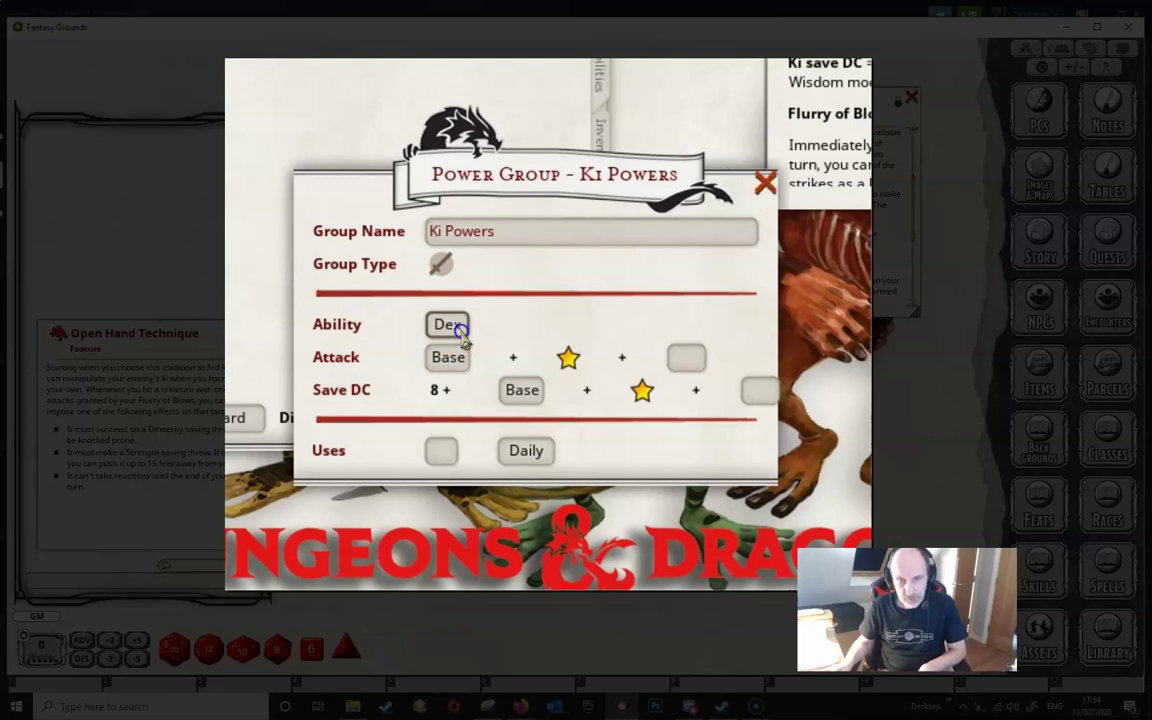
click(506, 324)
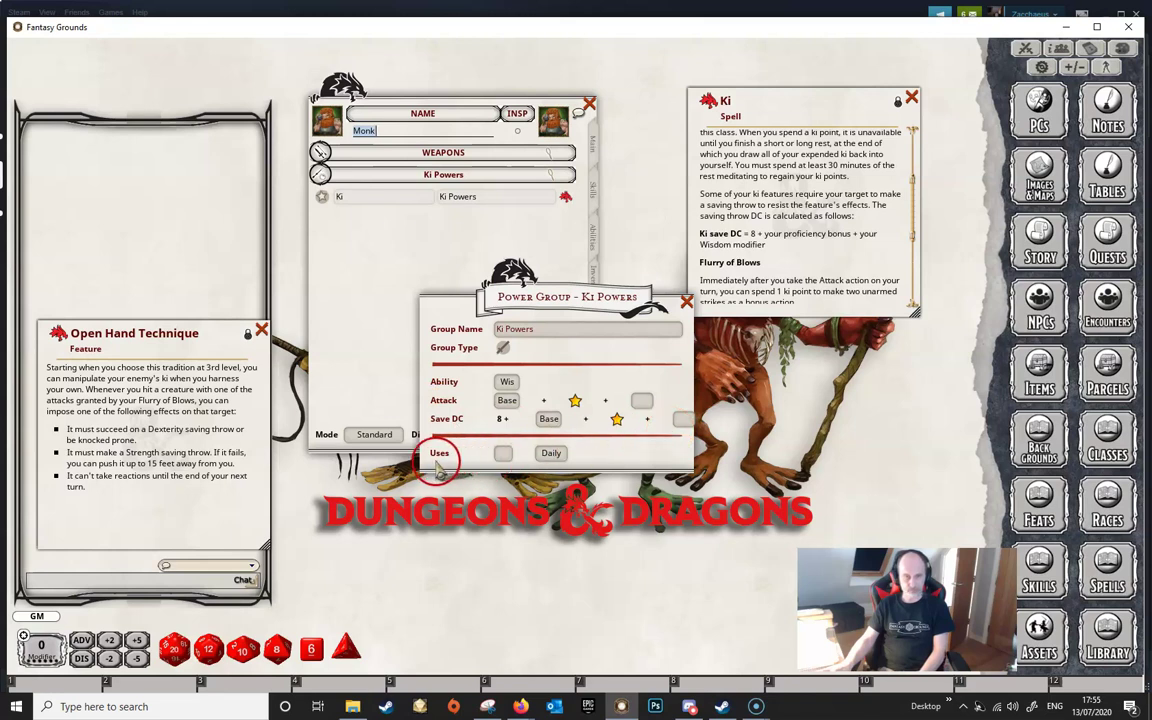
- Look up the ki points for the character's level in the Monk class table, keeping the group settings open
click(503, 453)
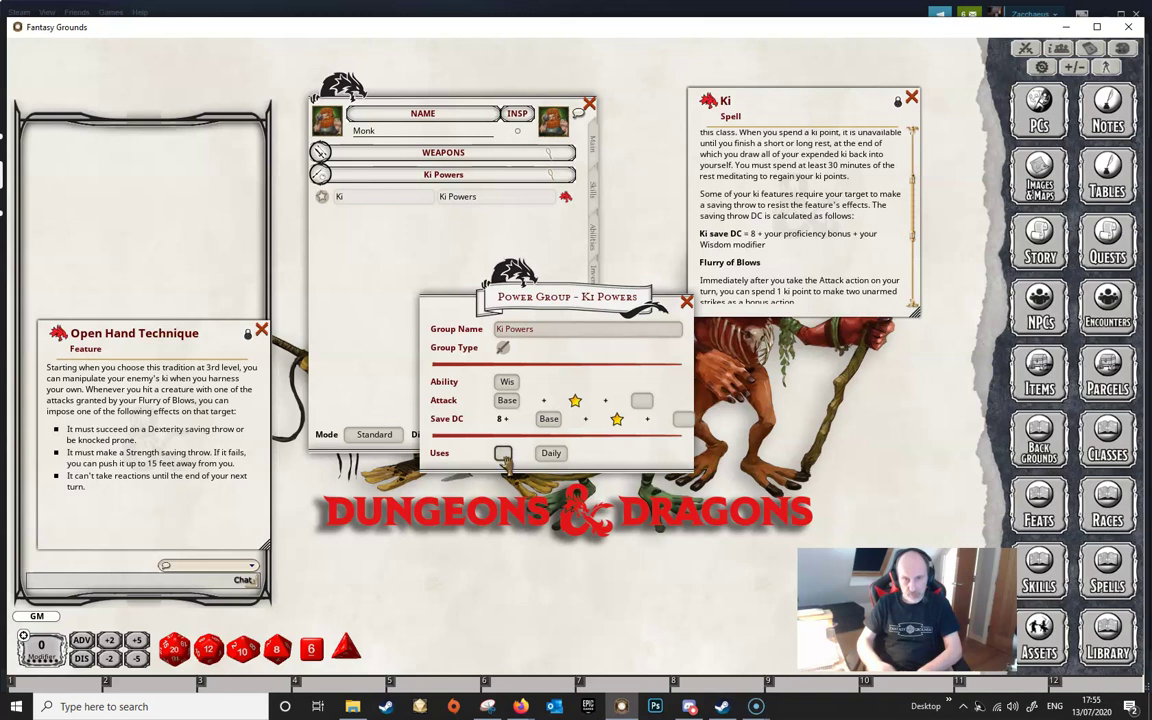
drag(593, 308, 862, 326)
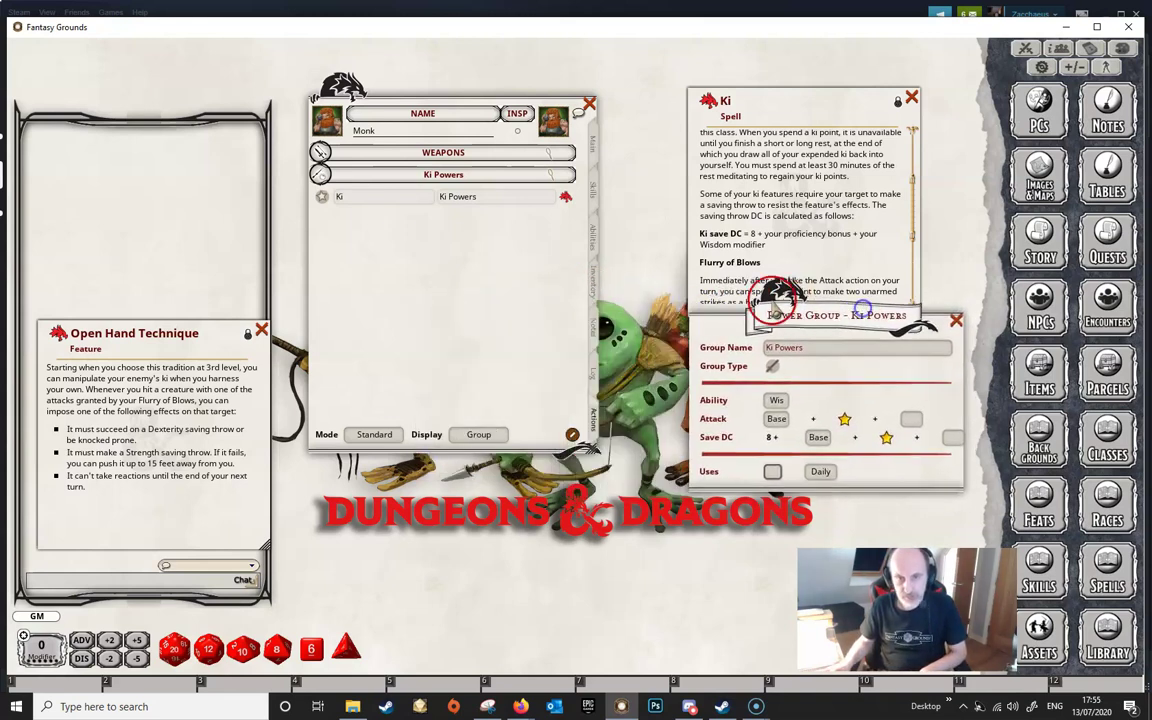
click(592, 145)
click(541, 171)
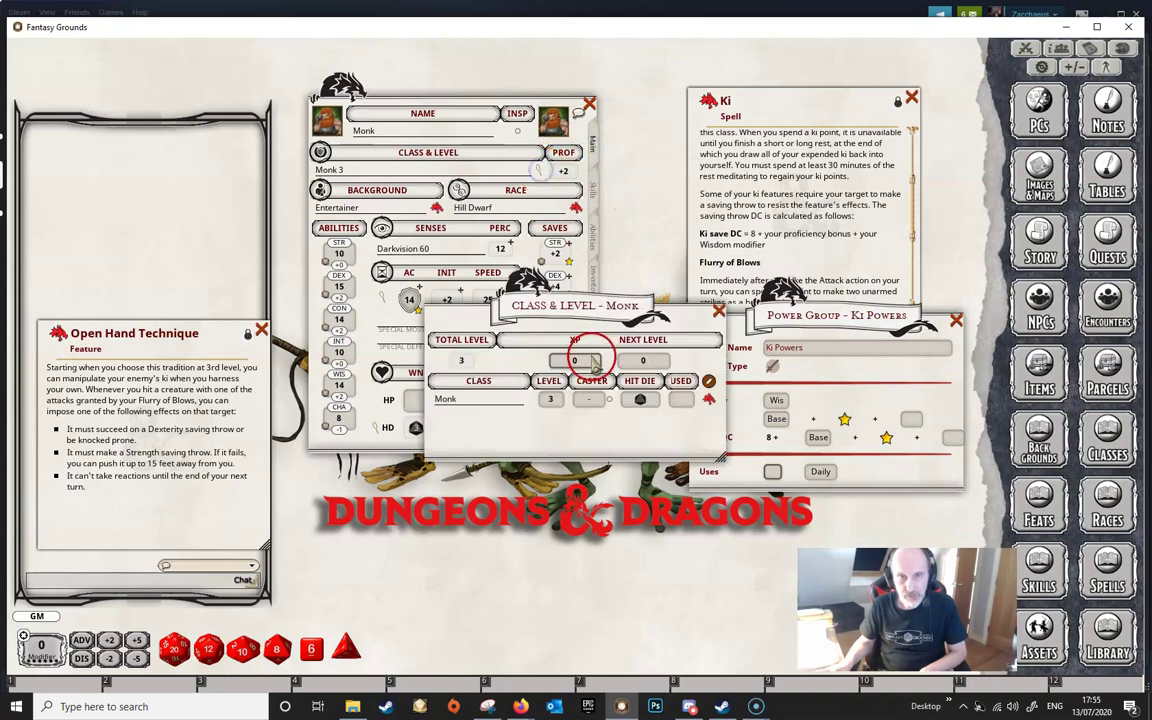
click(707, 399)
scroll(805, 205, down, 10)
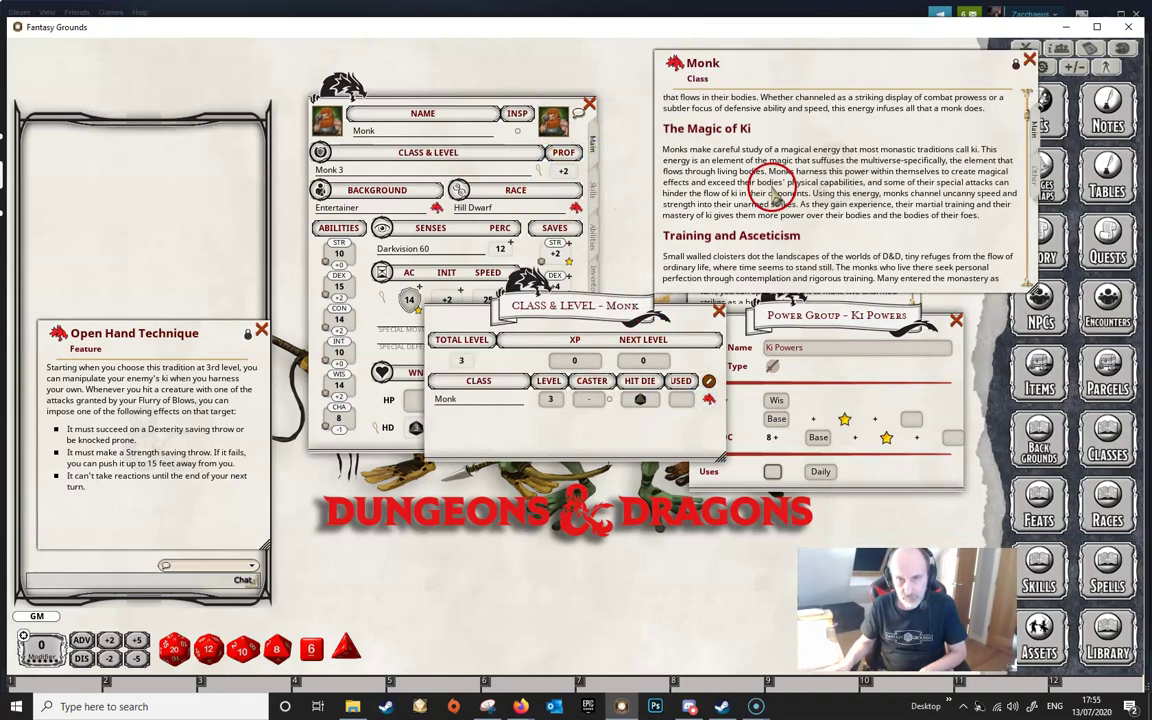
scroll(805, 205, down, 5)
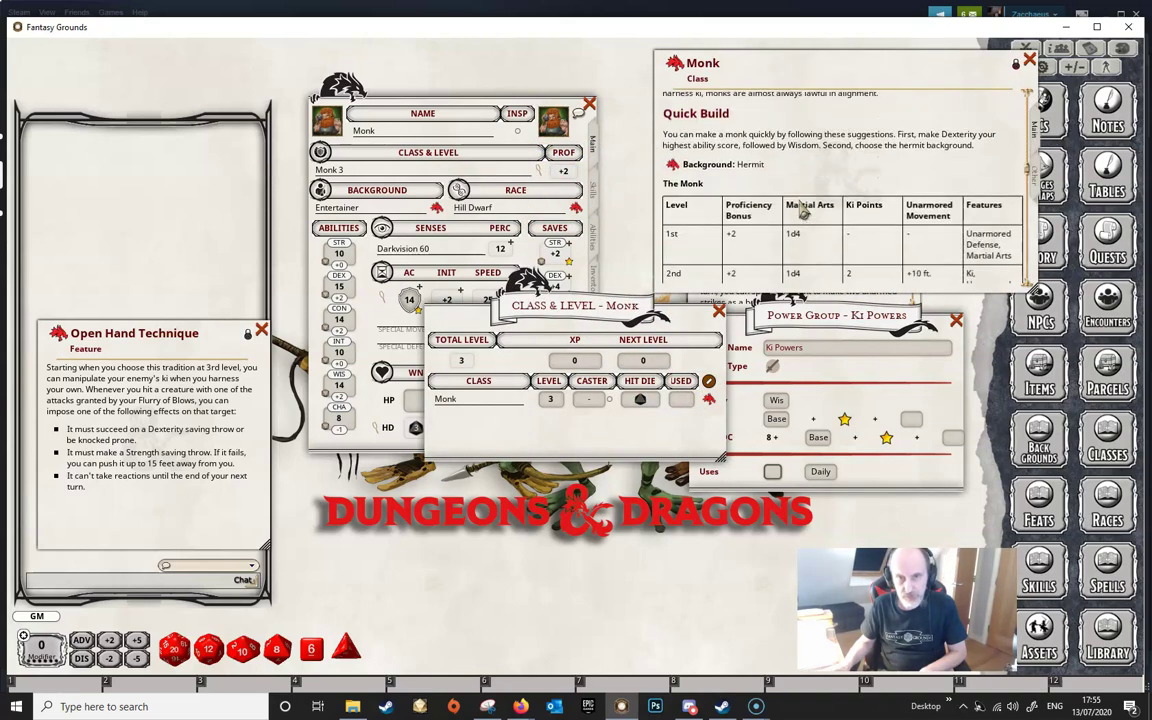
click(812, 219)
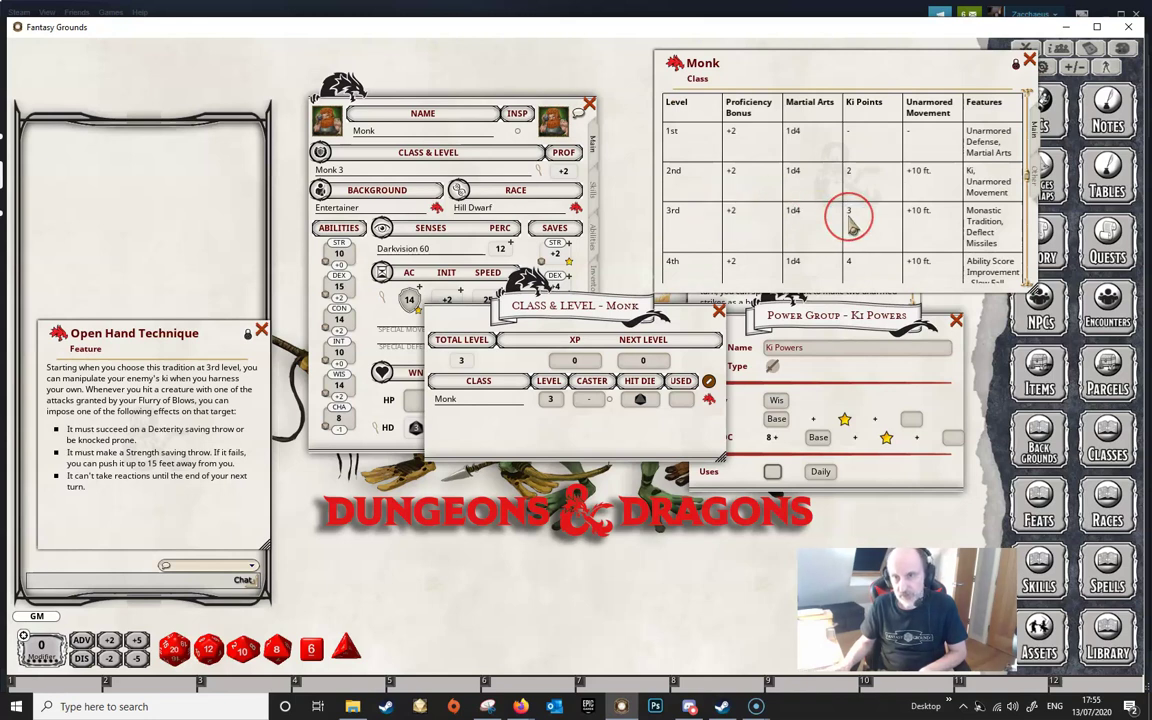
- Close the Monk class and level windows and set the Ki Powers group's uses to 3
click(1029, 60)
click(718, 307)
drag(832, 318, 600, 318)
click(538, 482)
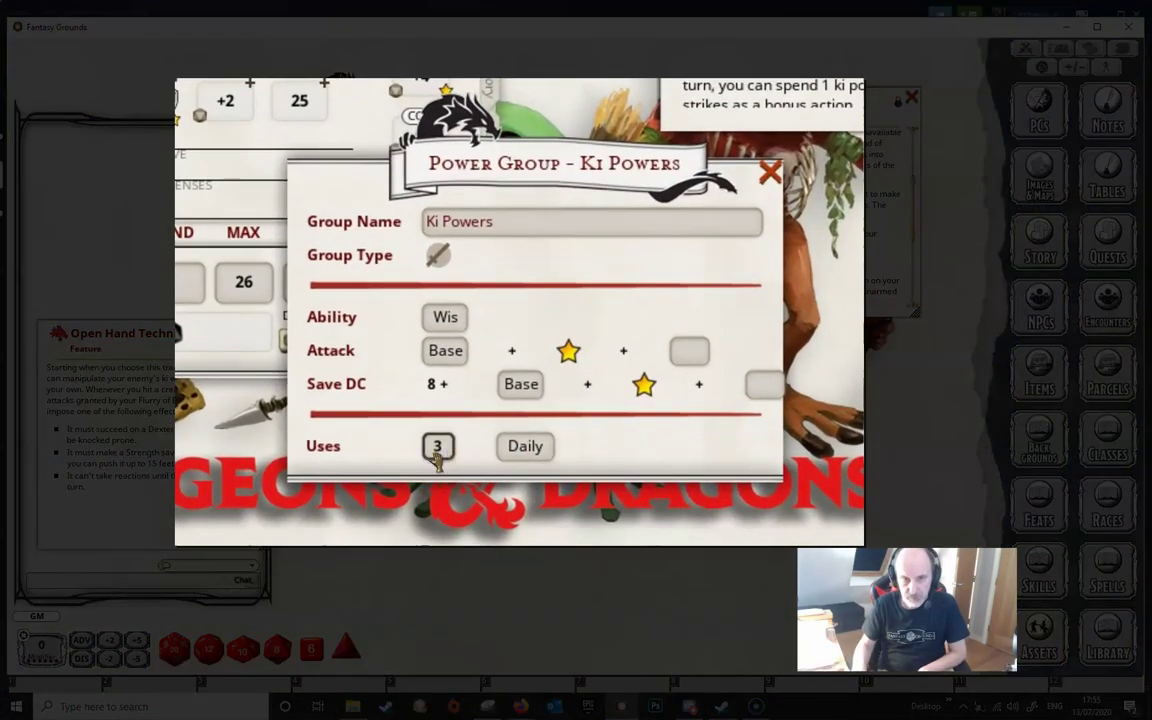
- Set the Ki Powers group's uses to recover on a Rest, checking the Ki rules text, and close the group settings
click(541, 462)
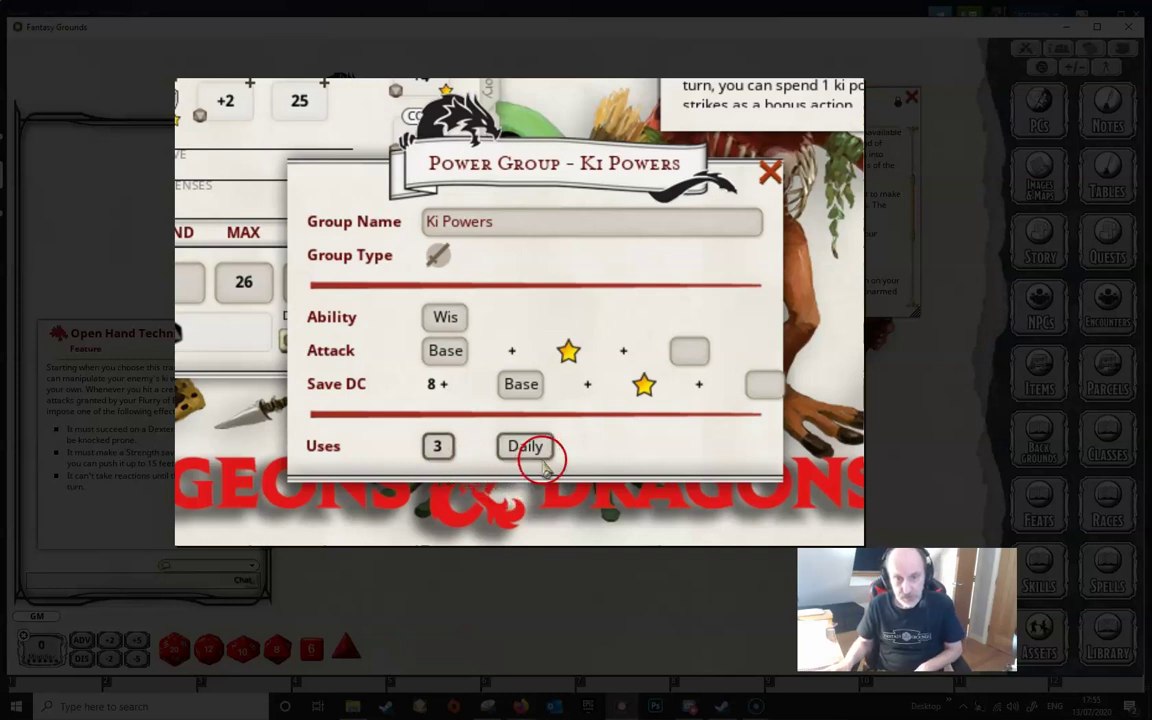
drag(545, 467, 530, 456)
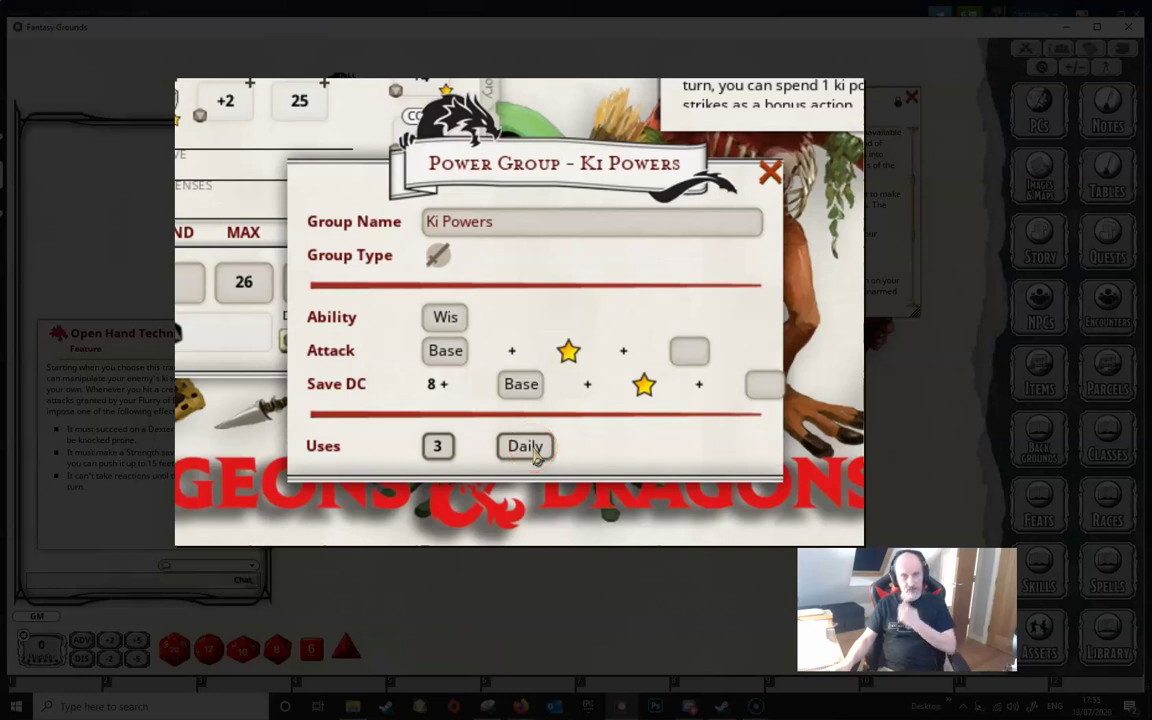
click(790, 73)
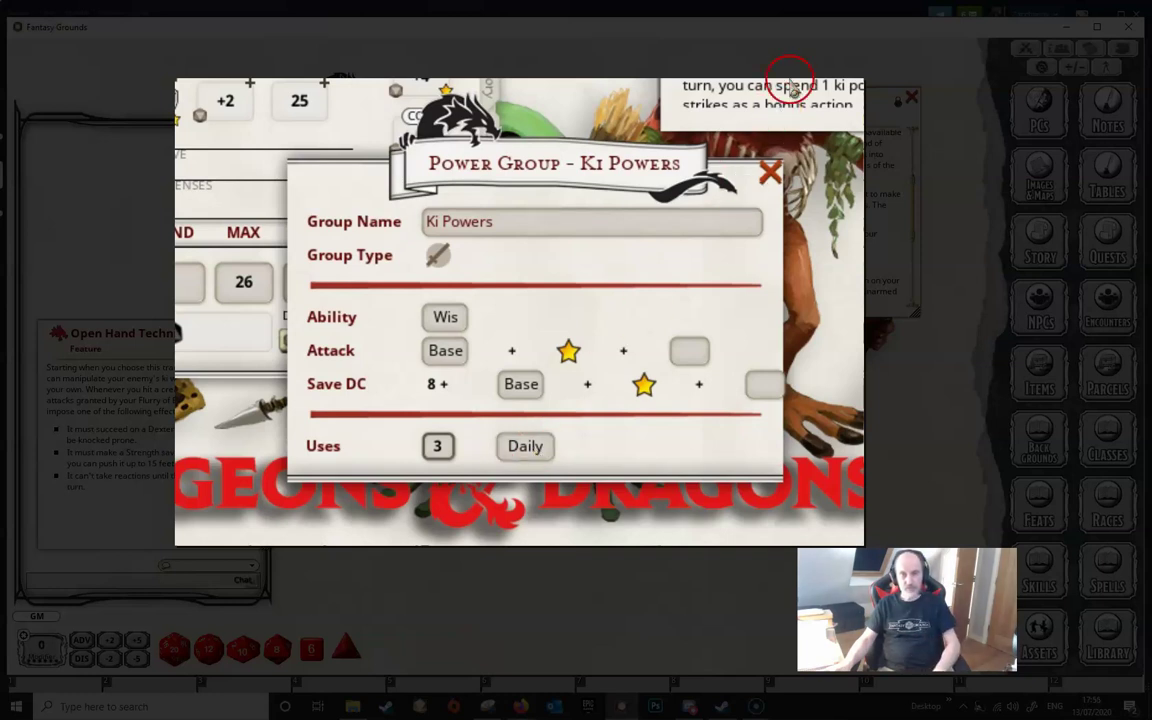
click(759, 283)
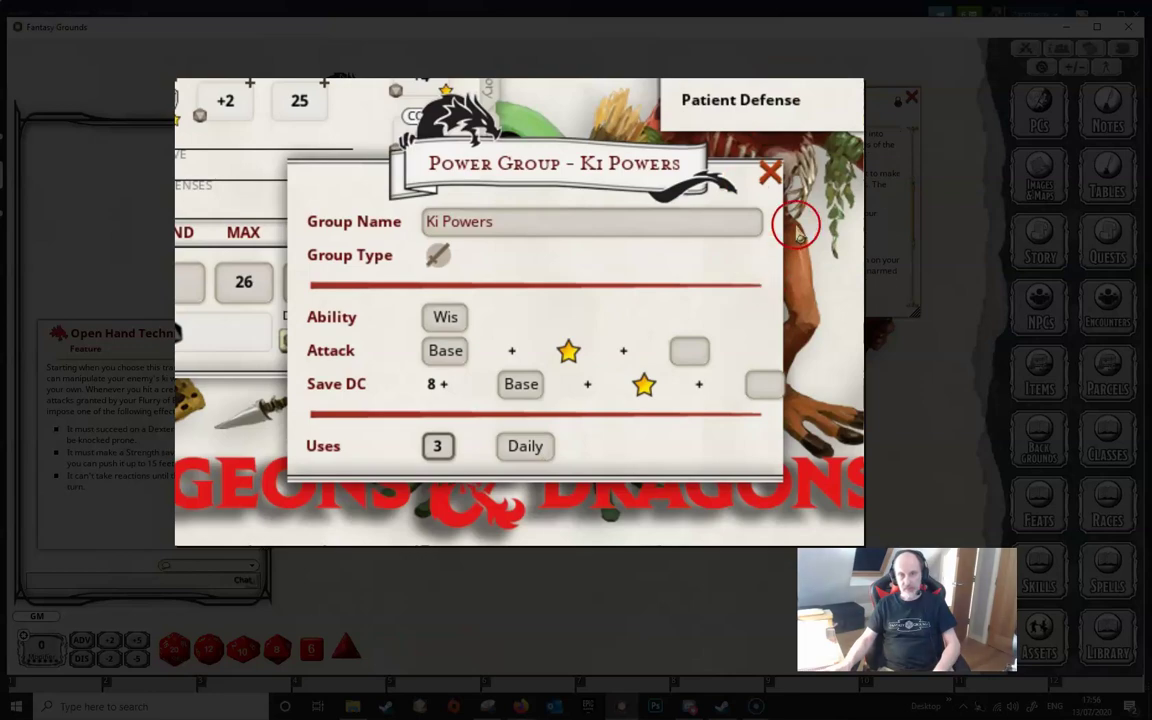
scroll(797, 218, up, 3)
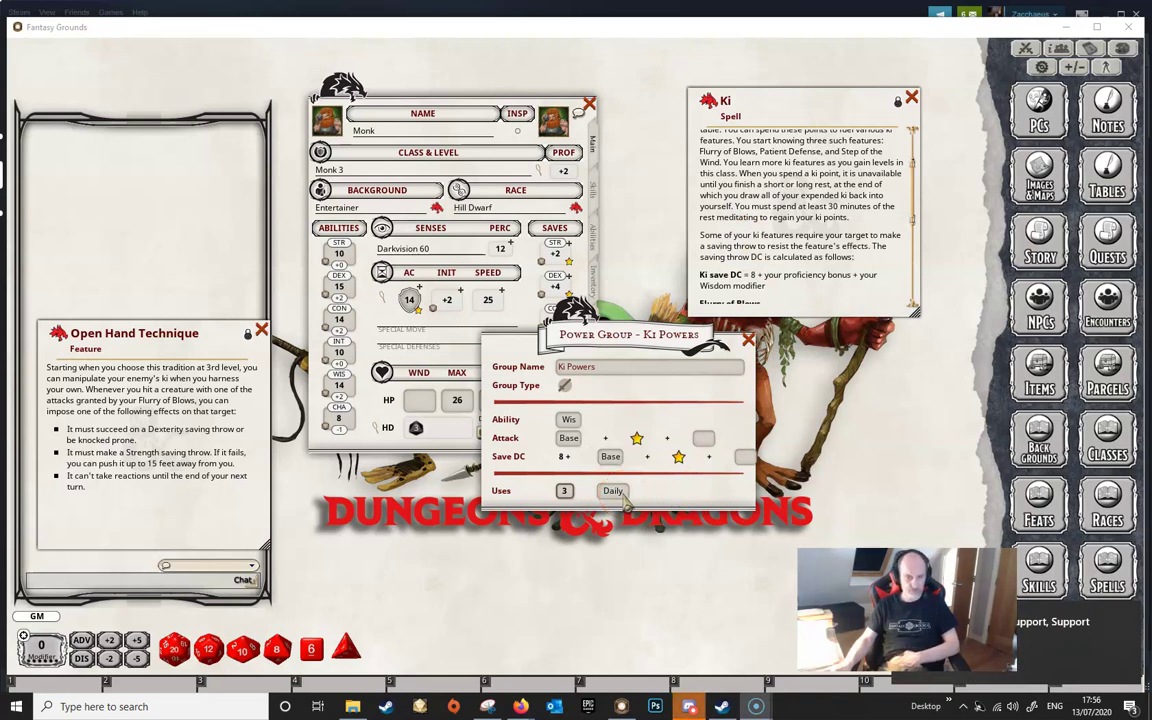
click(619, 492)
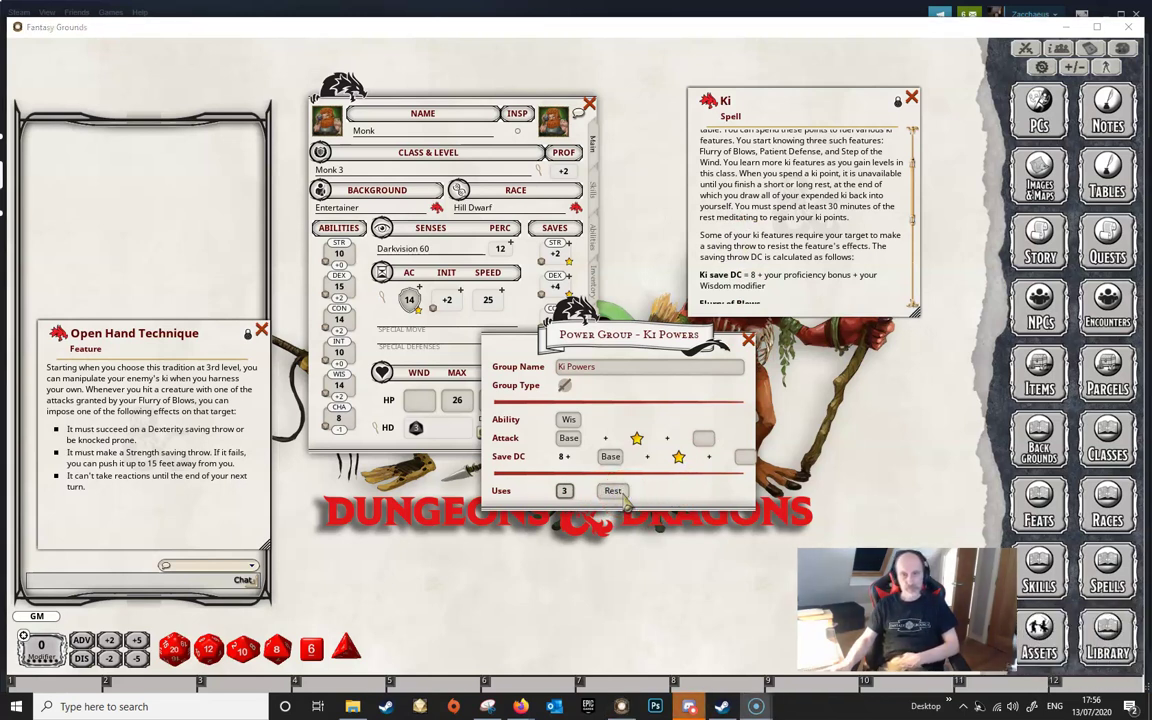
click(619, 492)
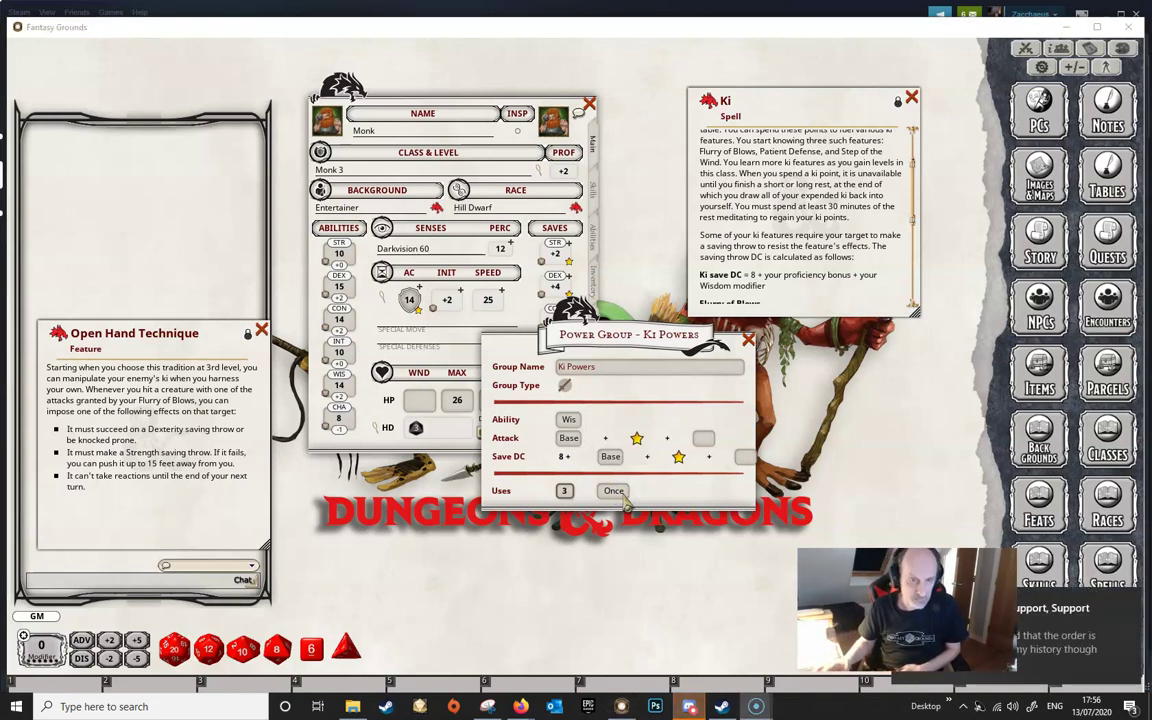
click(614, 491)
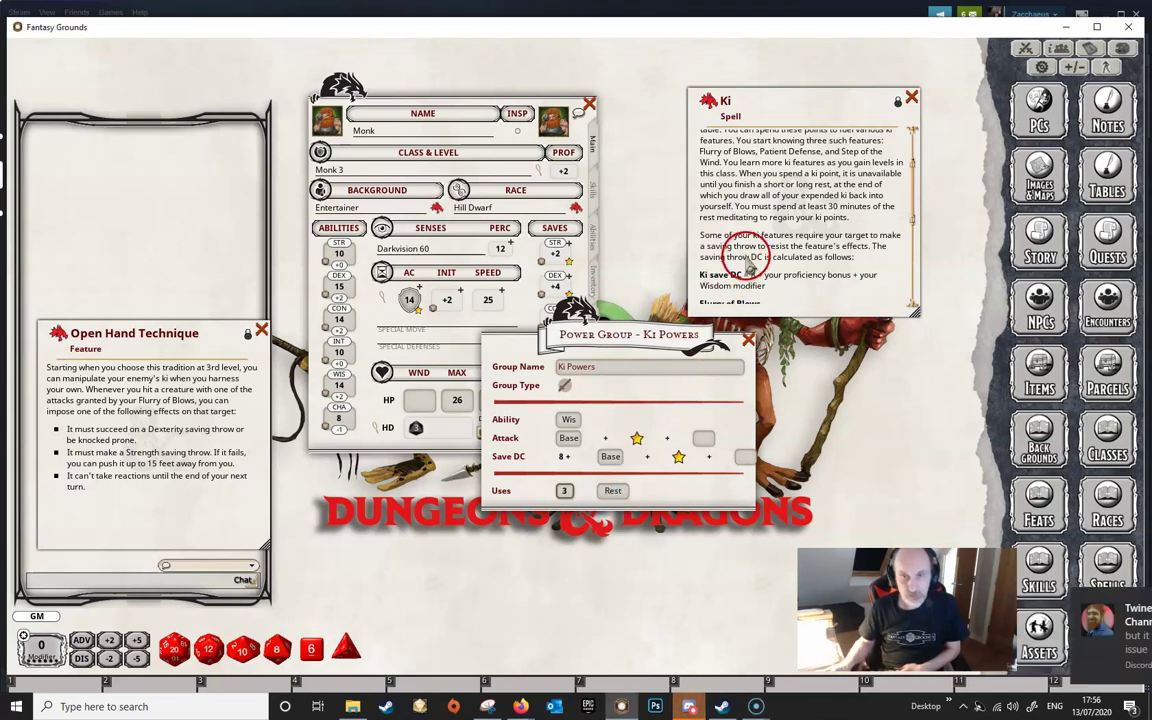
click(613, 491)
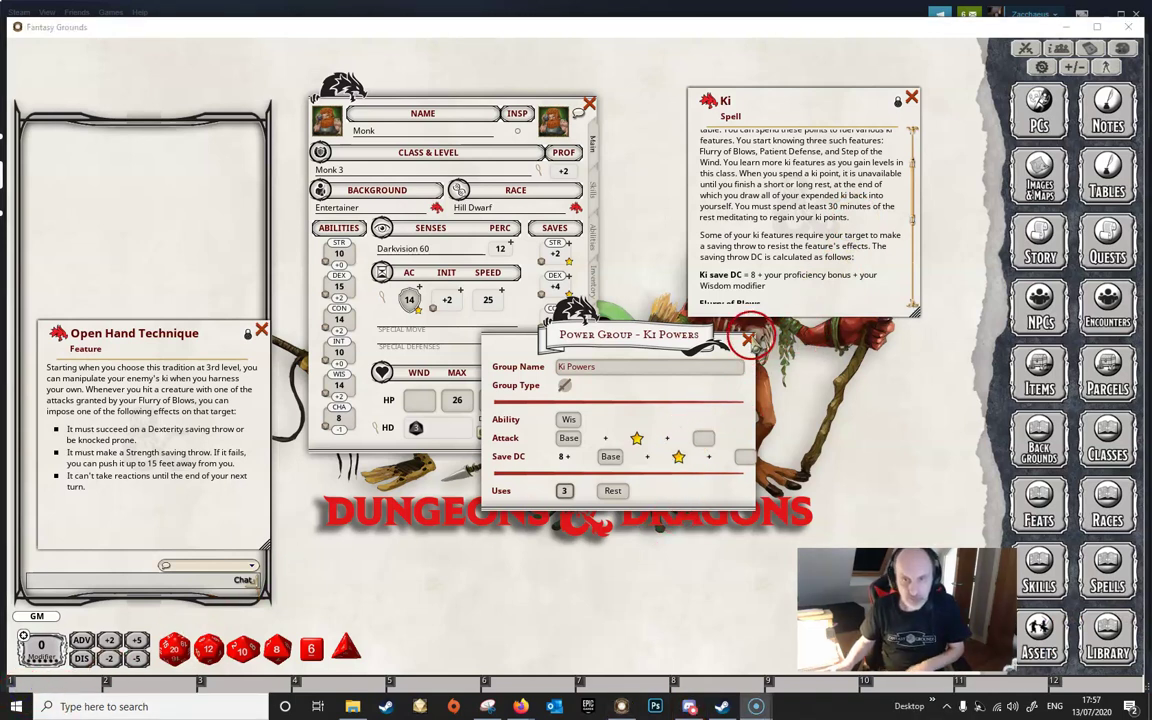
click(748, 340)
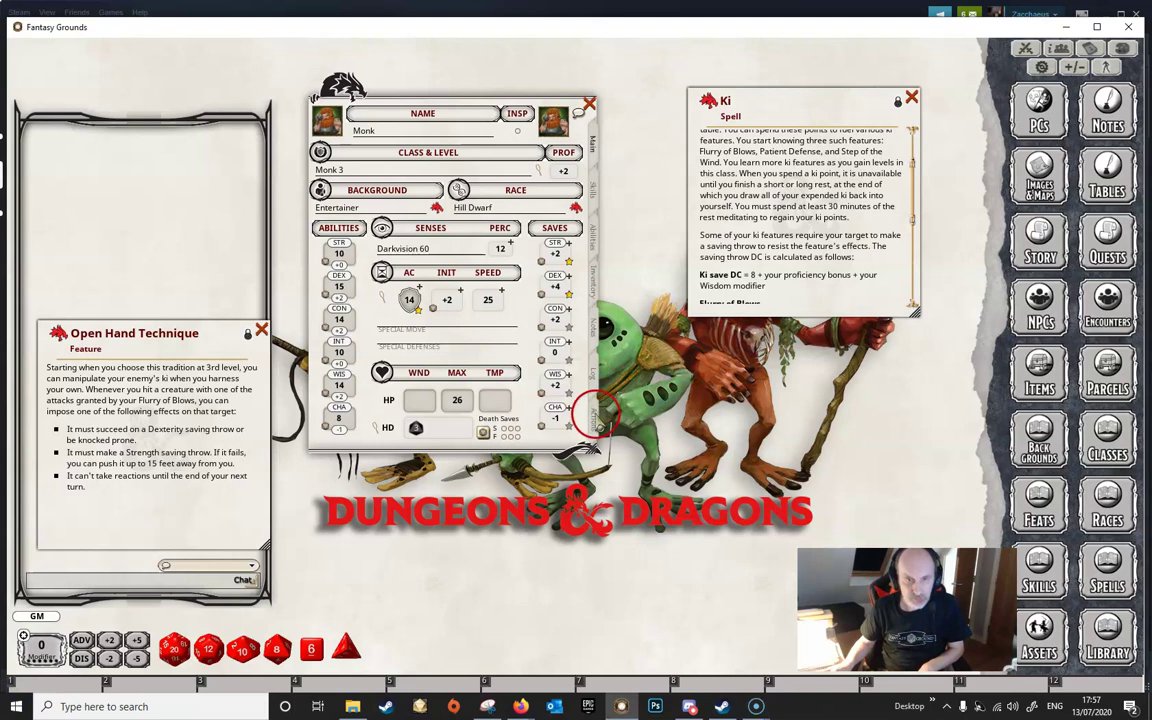
- Check the Flurry of Blows text in the Ki description, create a new power on the actions page and assign it to Ki Powers
click(593, 416)
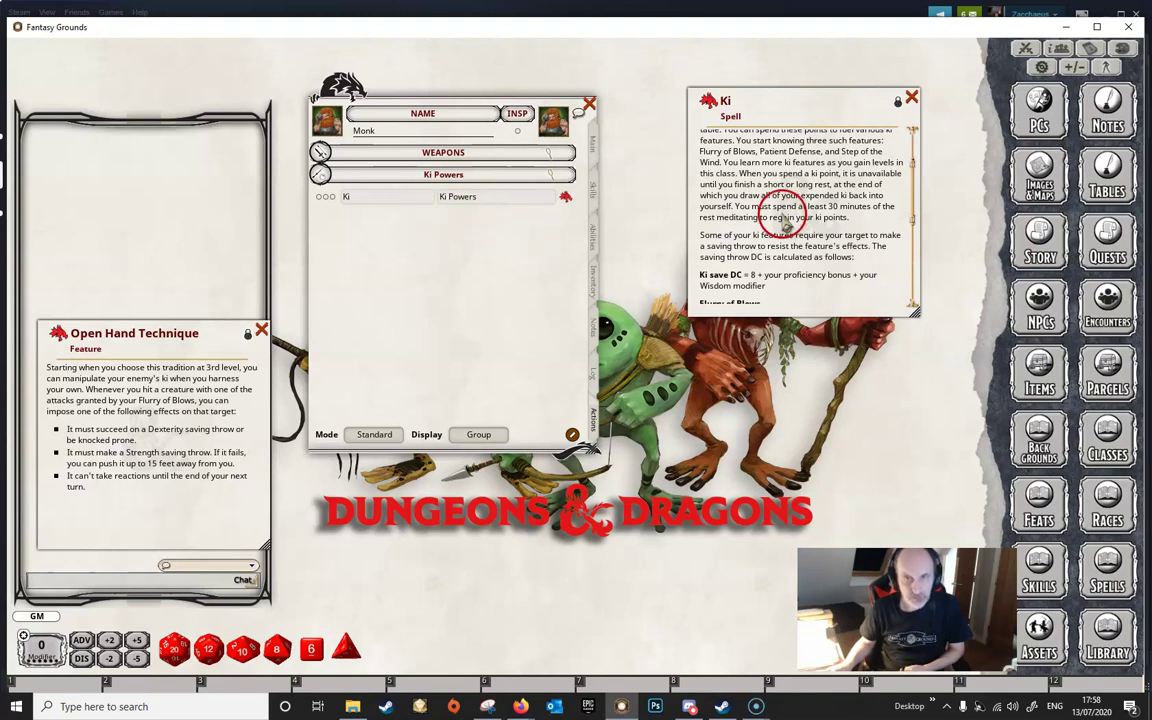
scroll(778, 205, down, 3)
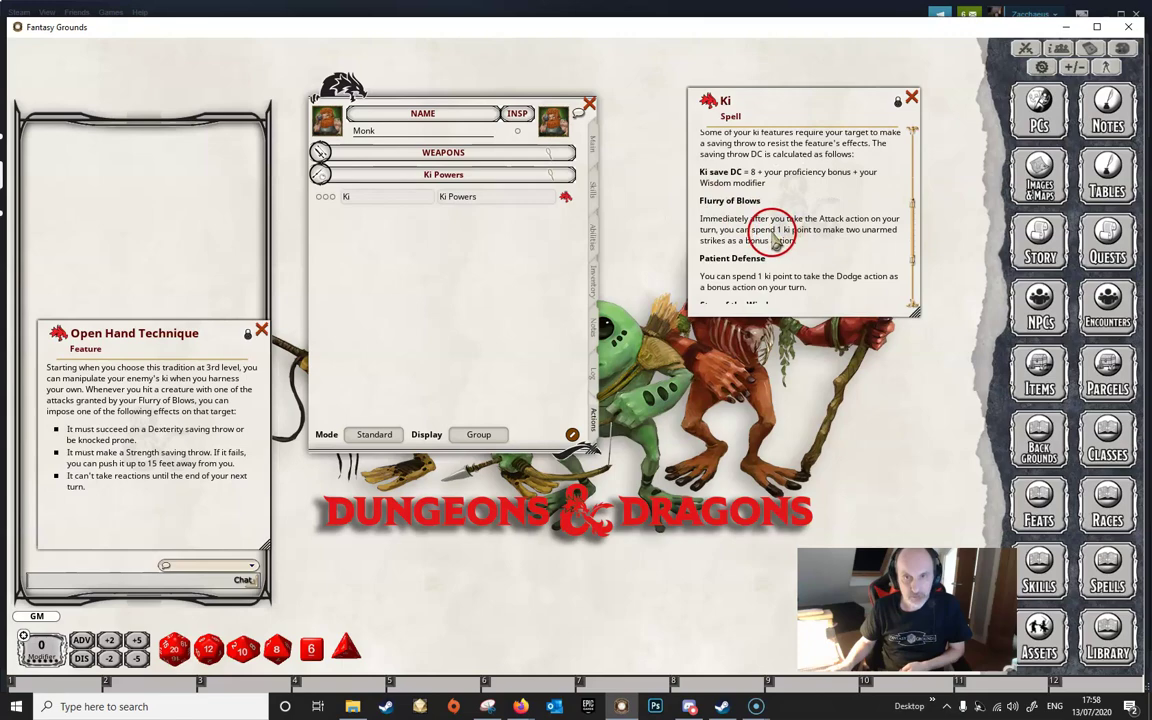
scroll(771, 226, down, 1)
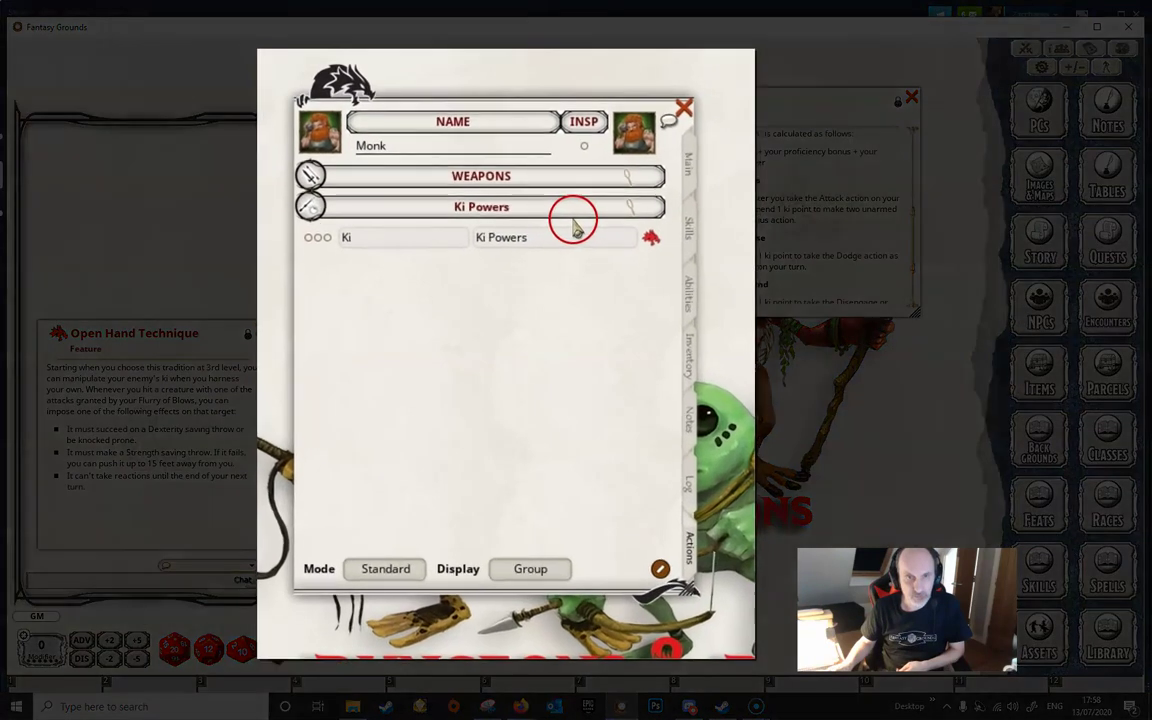
right_click(532, 194)
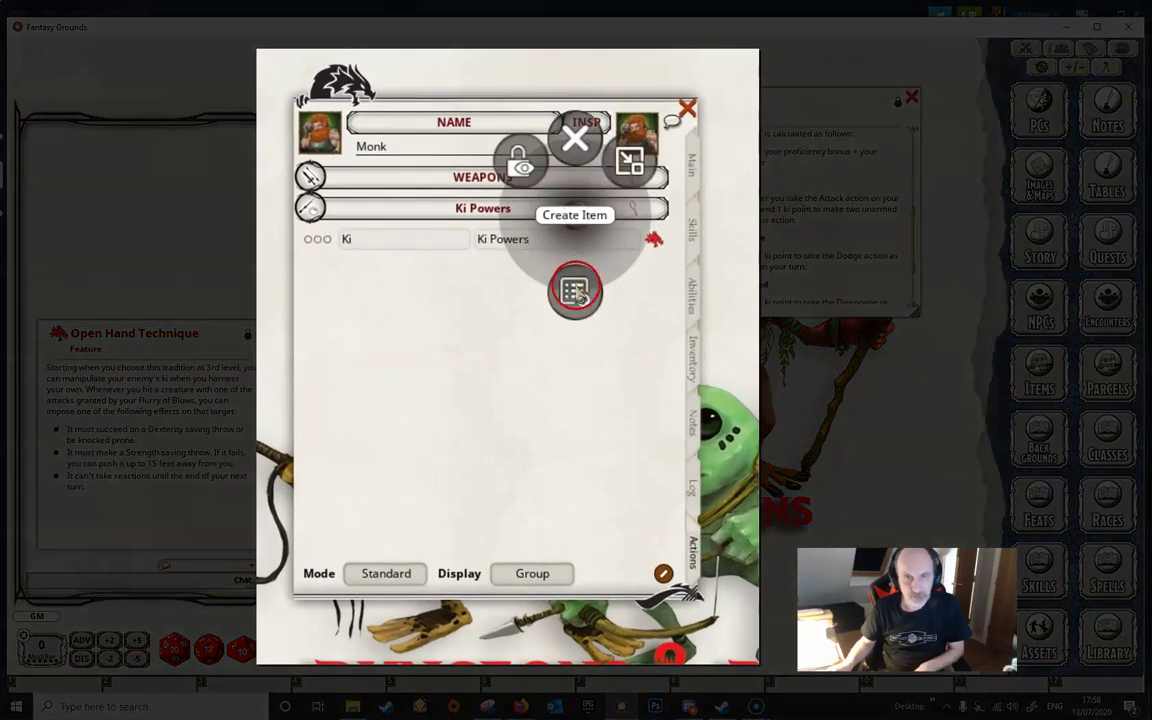
click(576, 290)
click(554, 246)
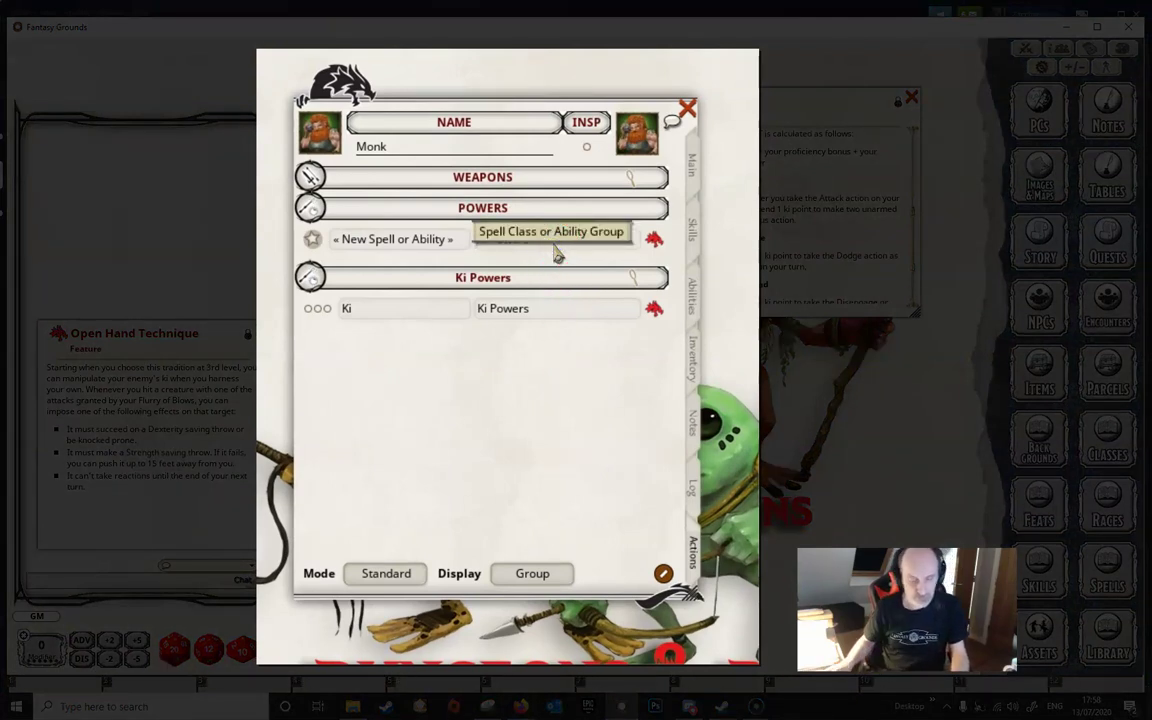
click(570, 380)
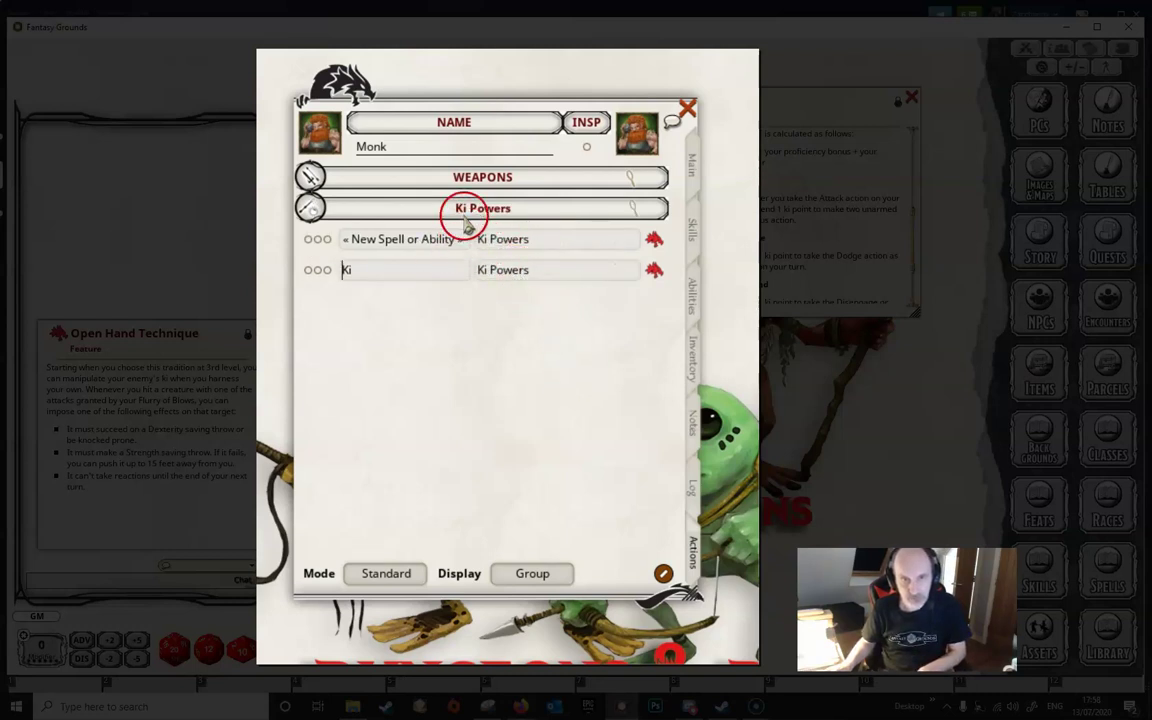
- Name the new power in the Ki Powers group Flurry of Blows
click(418, 245)
text(Flurr)
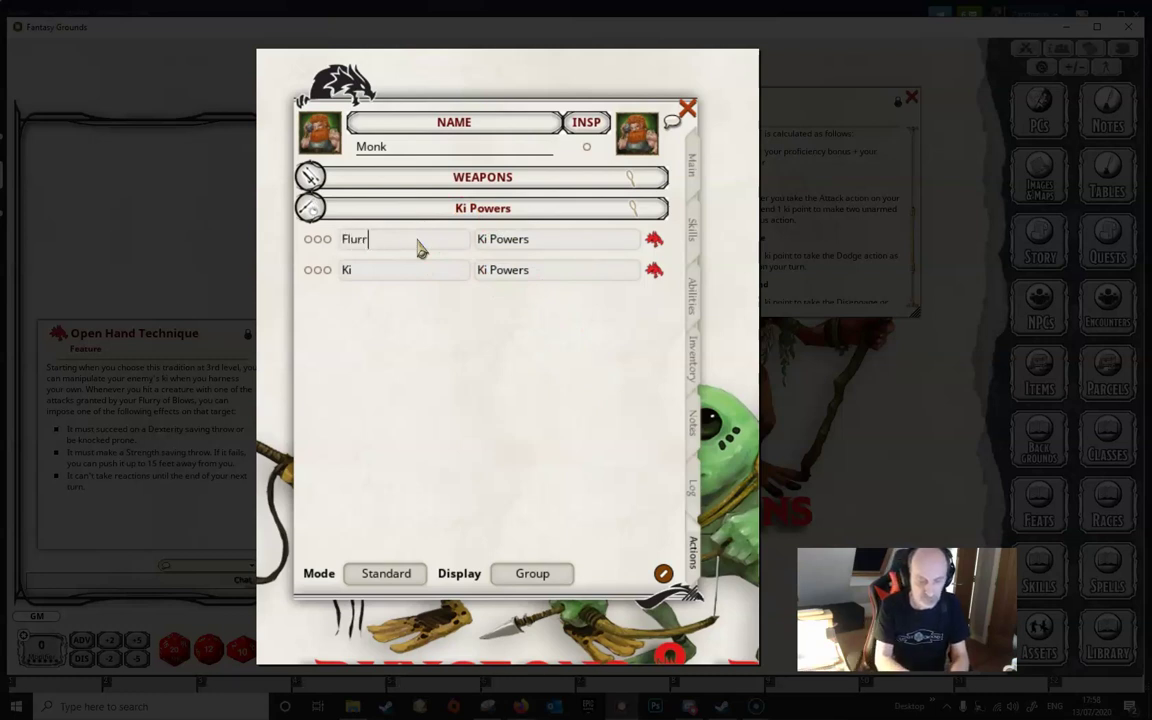
text(y of Blows)
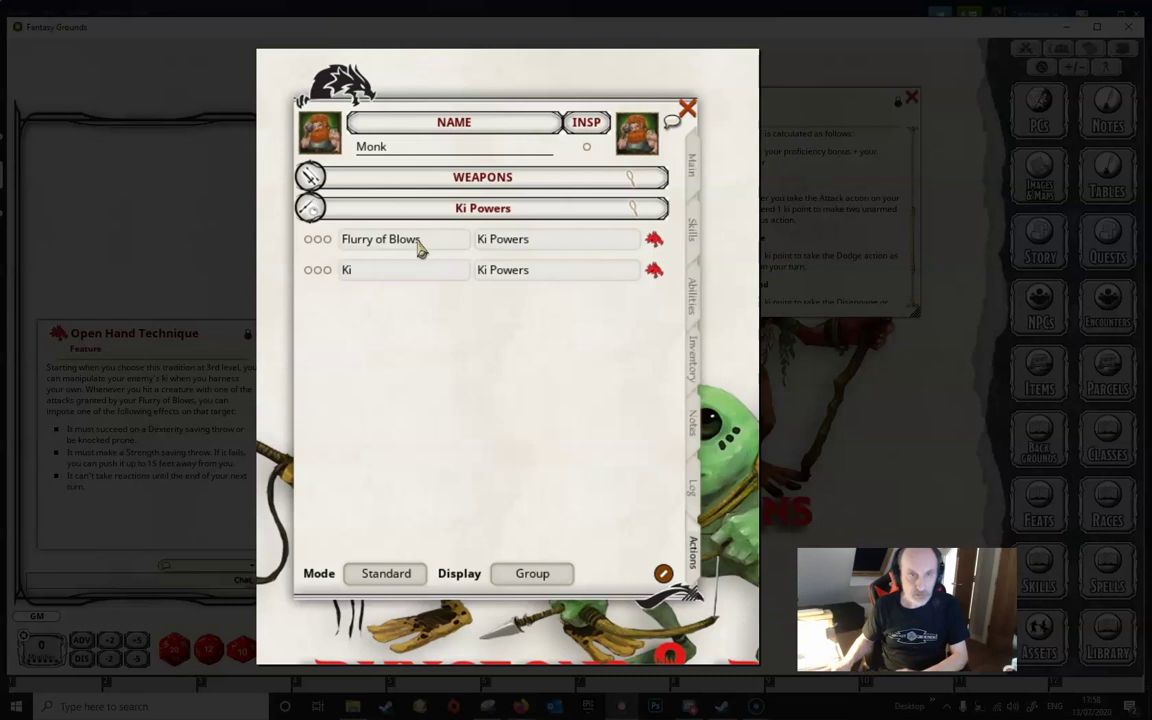
mouse_move(455, 300)
mouse_down()
mouse_move(483, 378)
mouse_move(672, 248)
mouse_move(787, 233)
mouse_up()
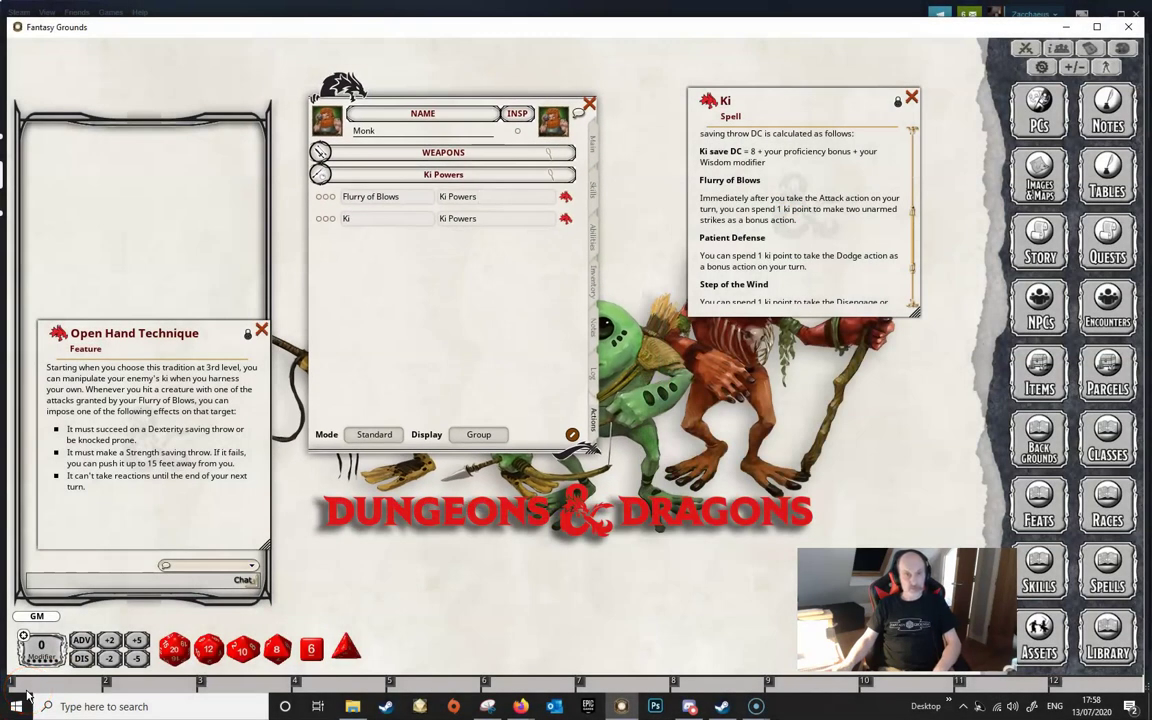
- Open the Flurry of Blows power's details clear of the Ki description, and unlock the Ki description for text selection
drag(567, 249, 567, 211)
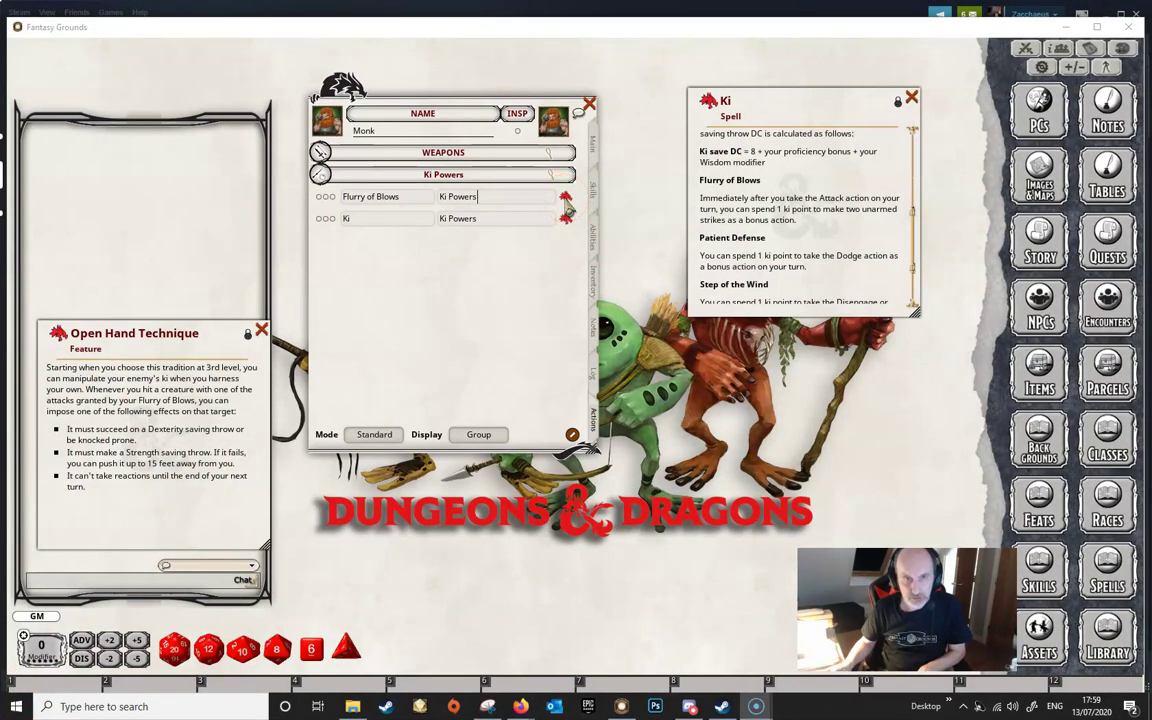
click(566, 200)
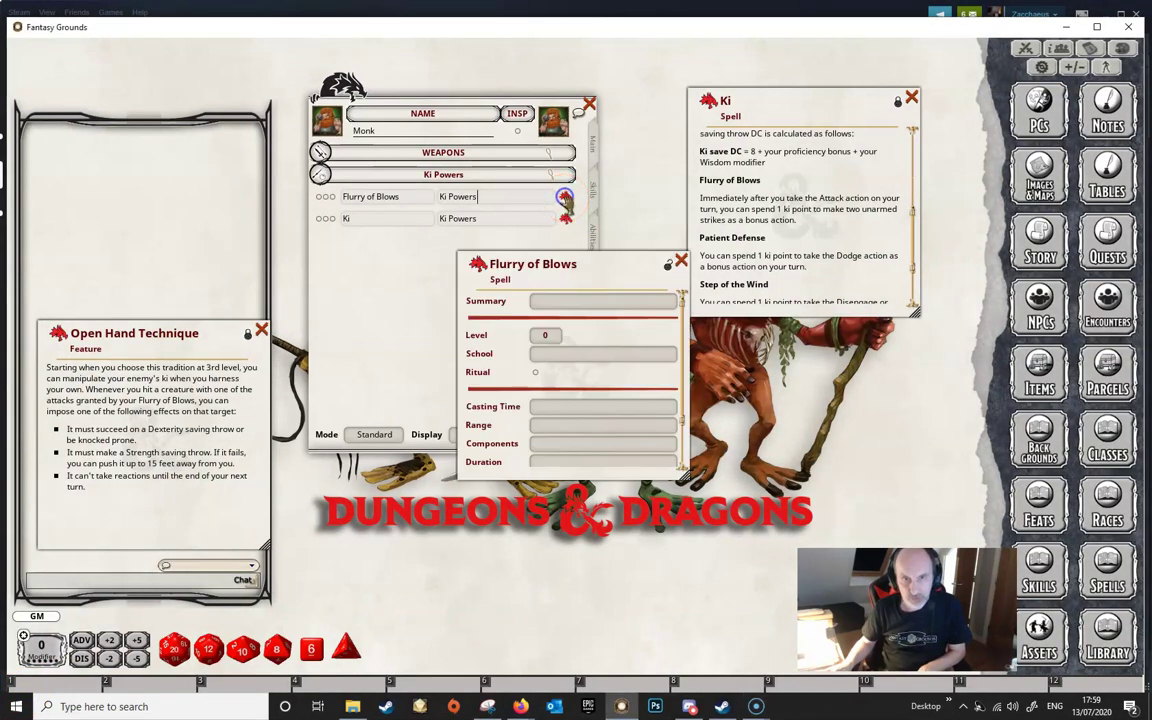
scroll(580, 388, up, 3)
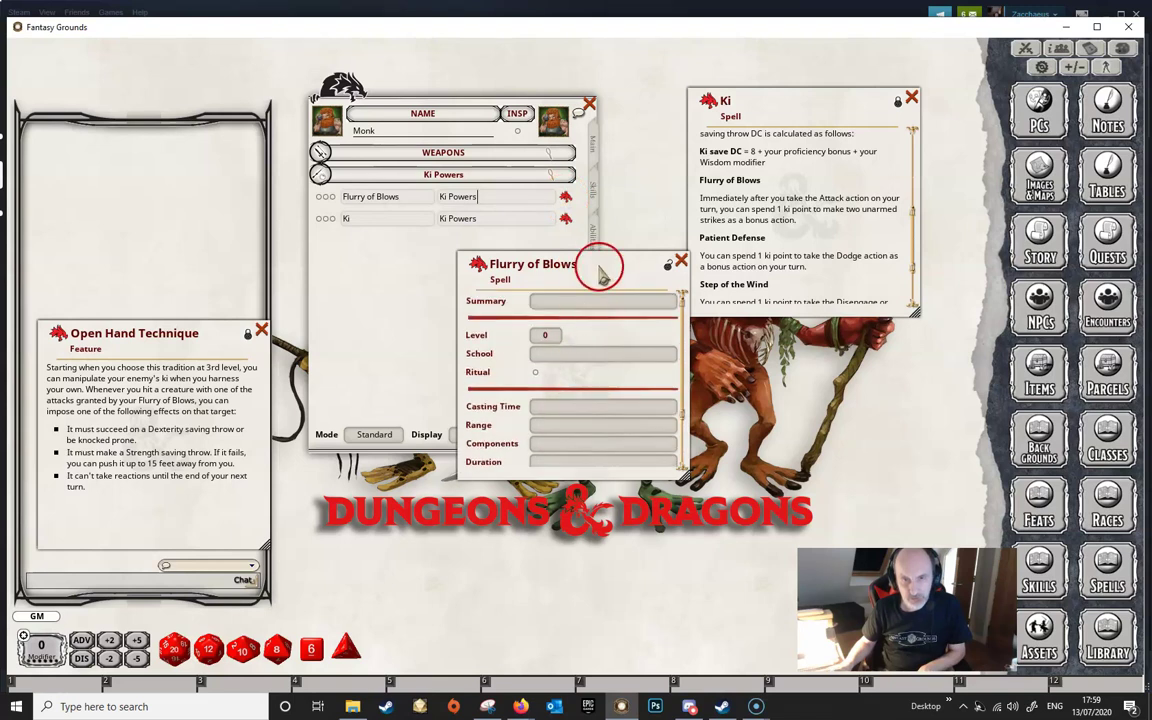
drag(603, 258, 560, 283)
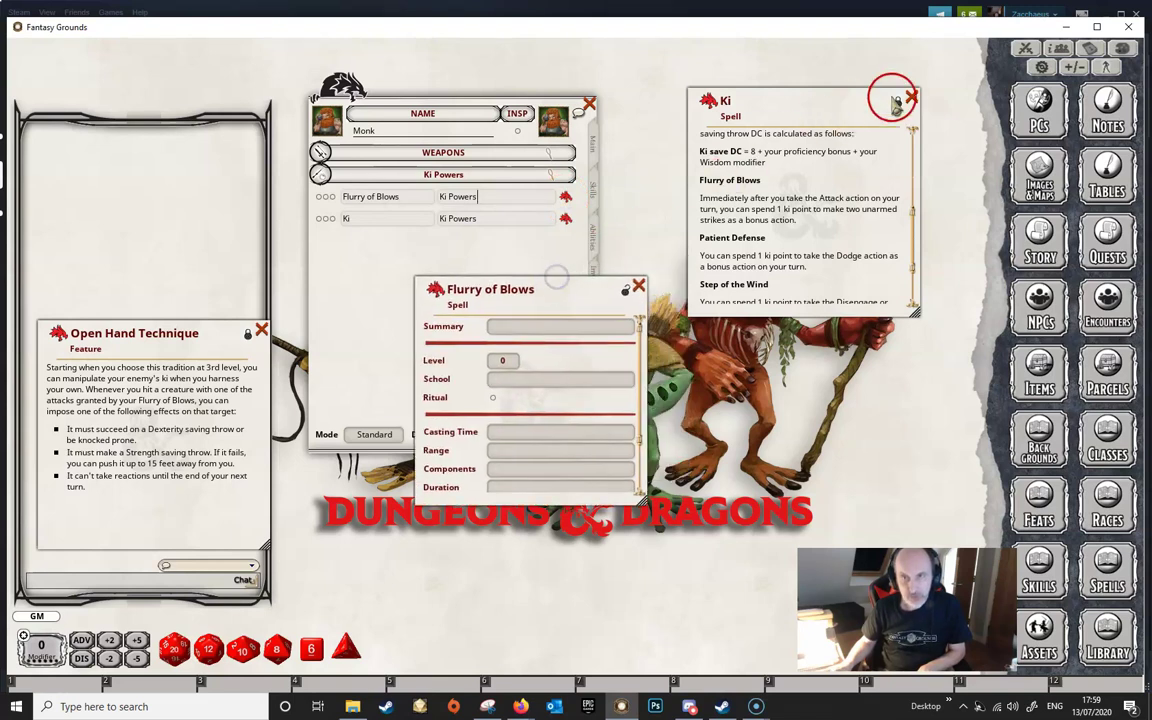
scroll(897, 107, up, 5)
scroll(773, 207, down, 4)
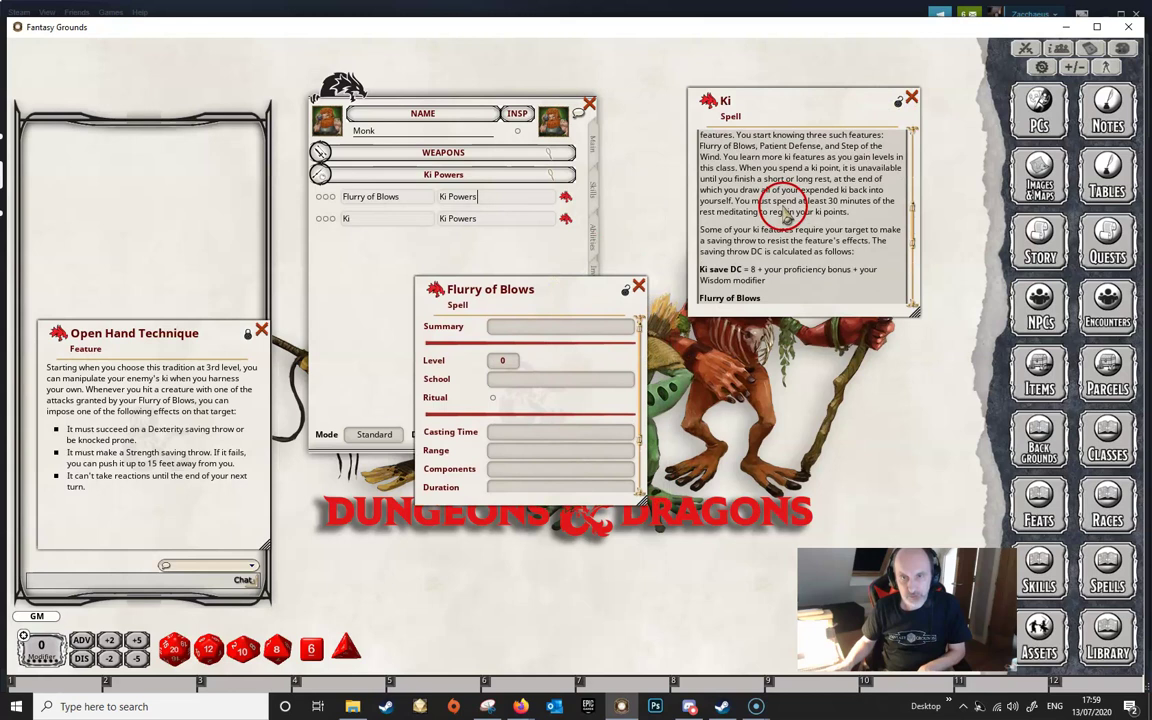
- Copy the Flurry of Blows paragraph from the Ki text into the Flurry of Blows power's description, removing the trailing blank line
click(701, 234)
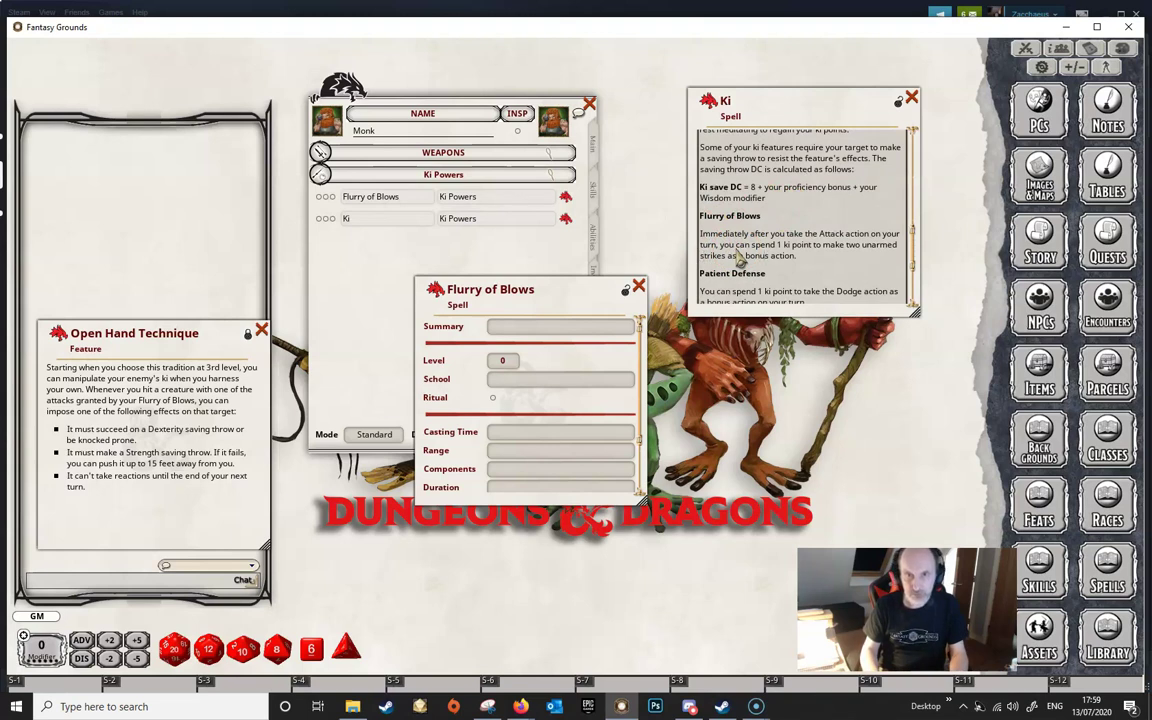
triple_click(740, 256)
key(ctrl+c)
click(518, 383)
scroll(515, 392, down, 2)
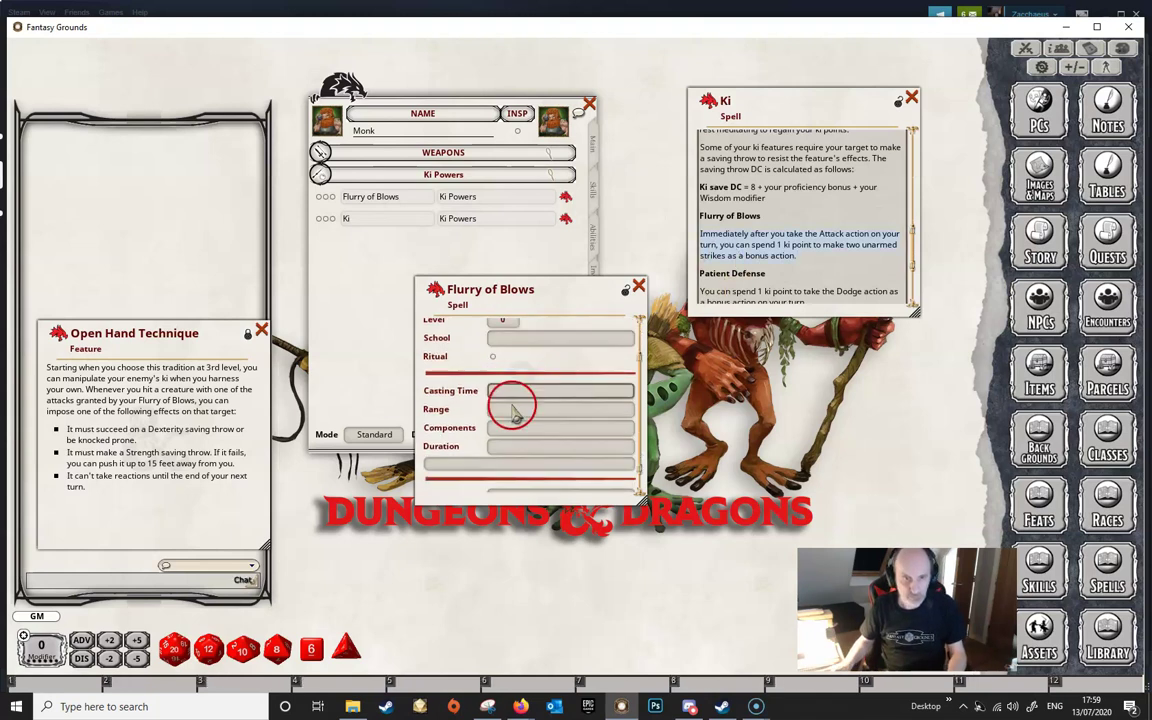
key(ctrl+v)
click(505, 478)
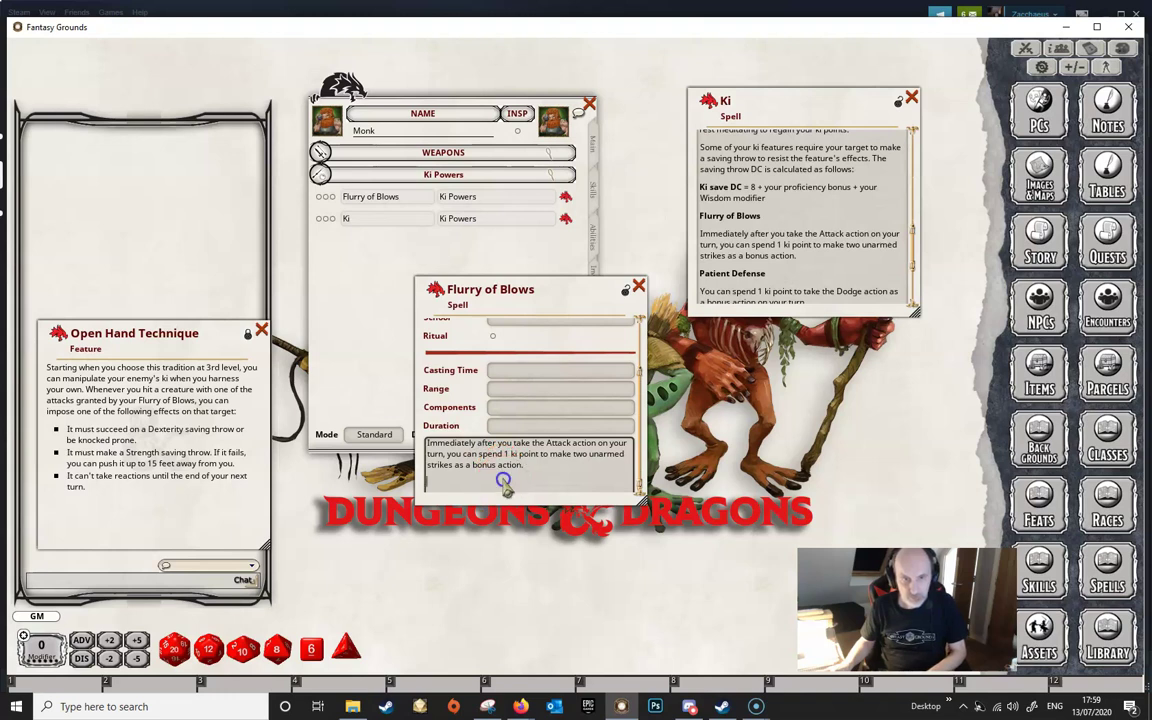
key(BackSpace)
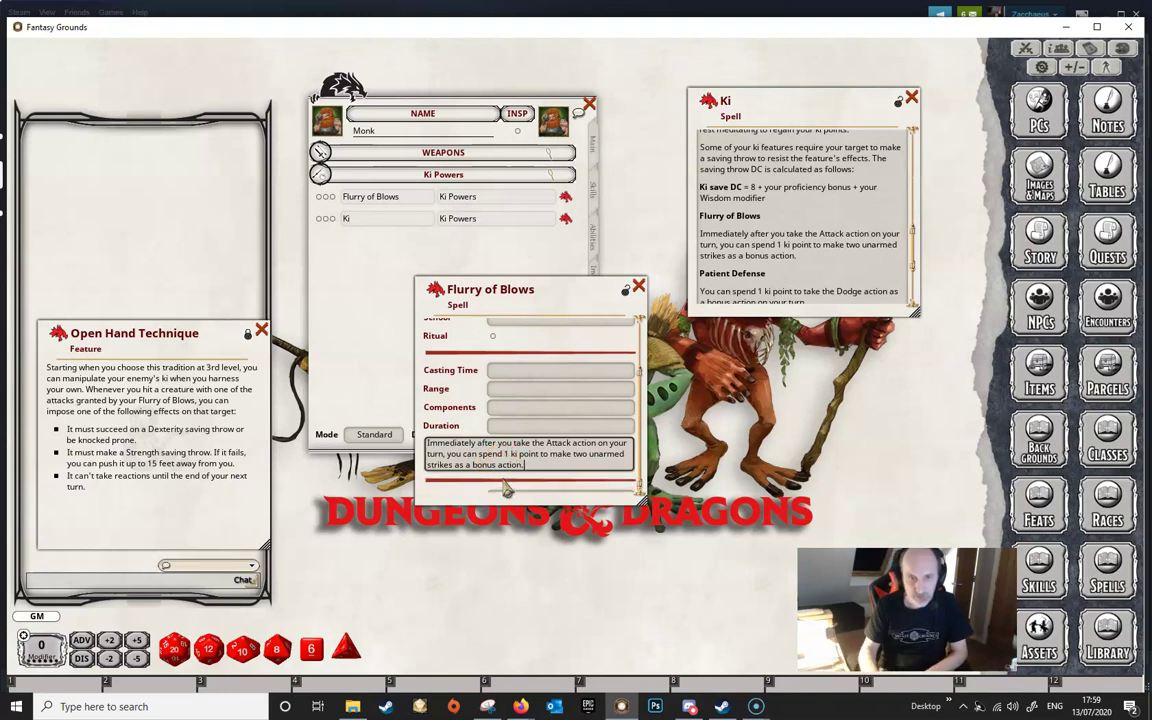
- Lock the Flurry of Blows power, close and reopen it to check its description, and close it again
click(562, 348)
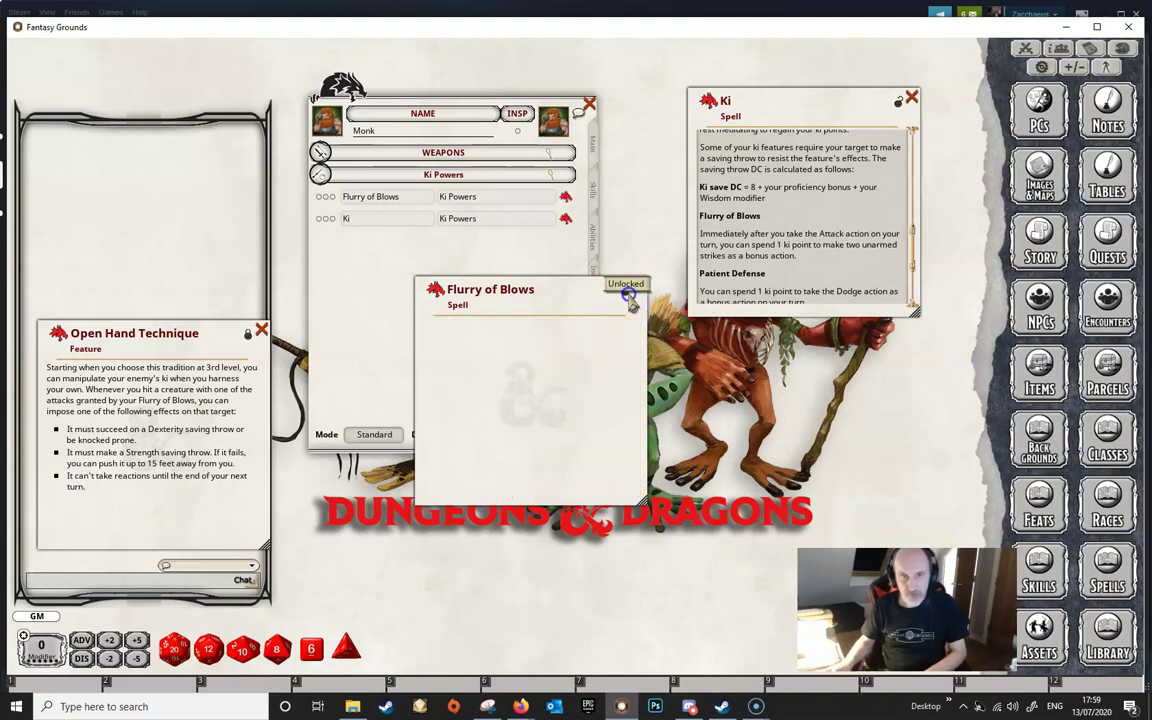
click(637, 287)
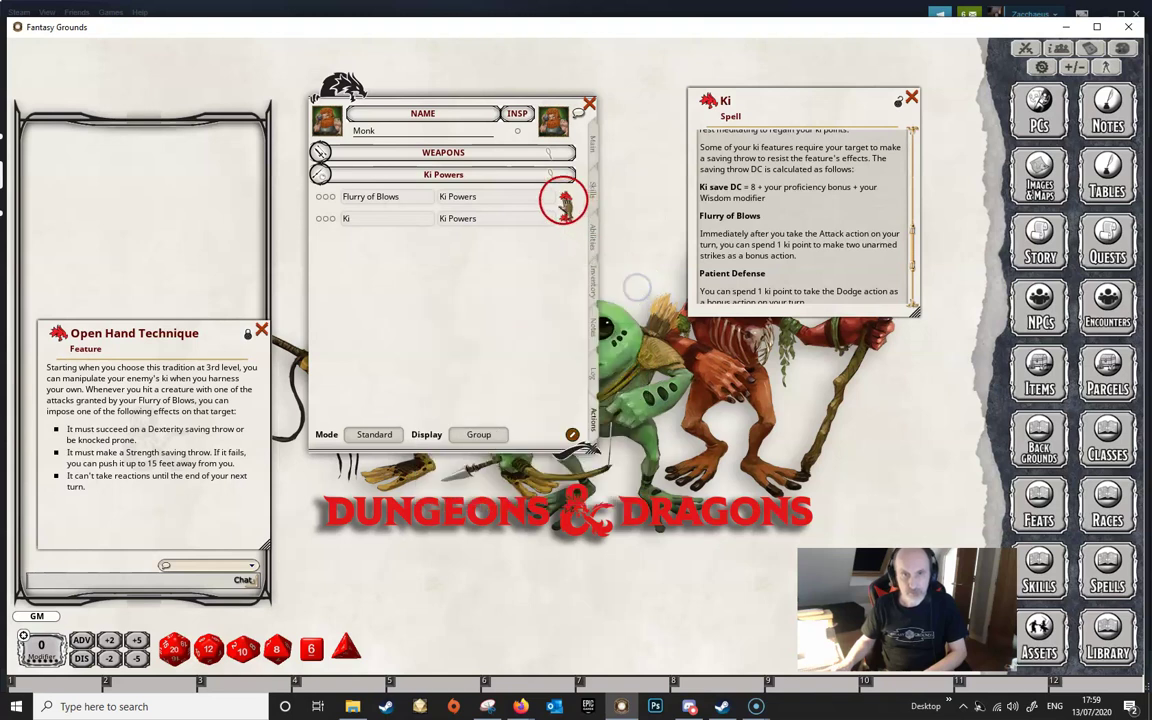
click(565, 197)
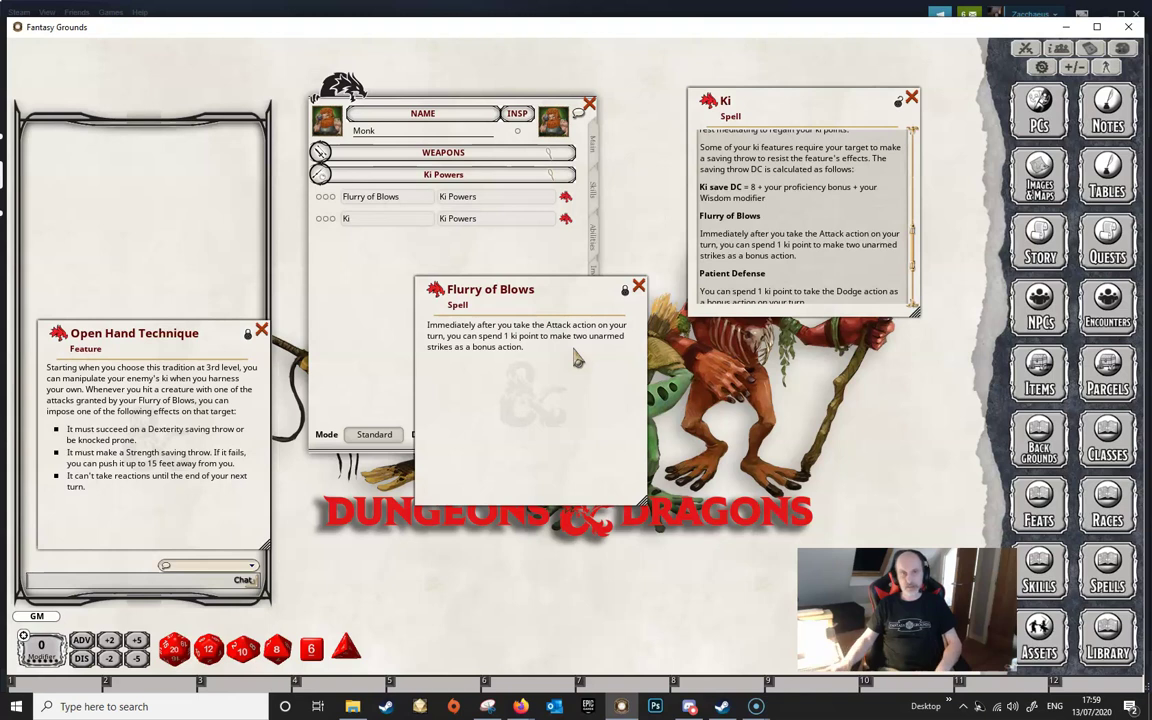
click(637, 287)
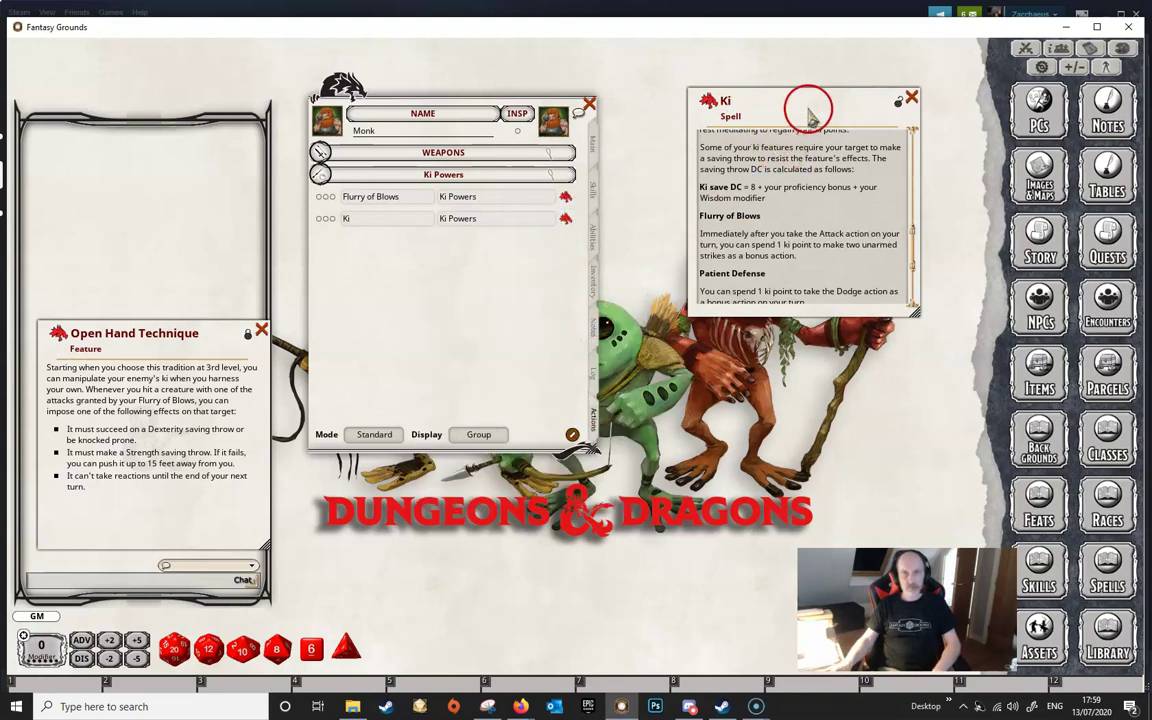
- Lock the Ki description, close and reopen it, and view the Patient Defense and Step of the Wind text
scroll(800, 150, down, 5)
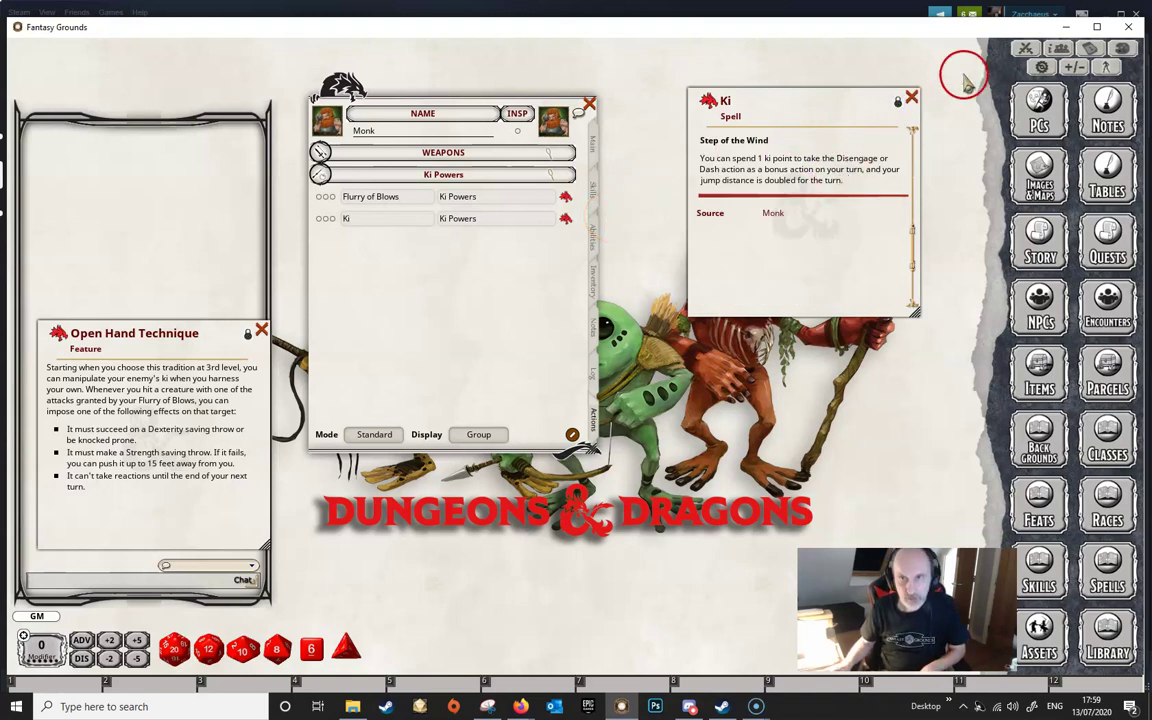
click(911, 97)
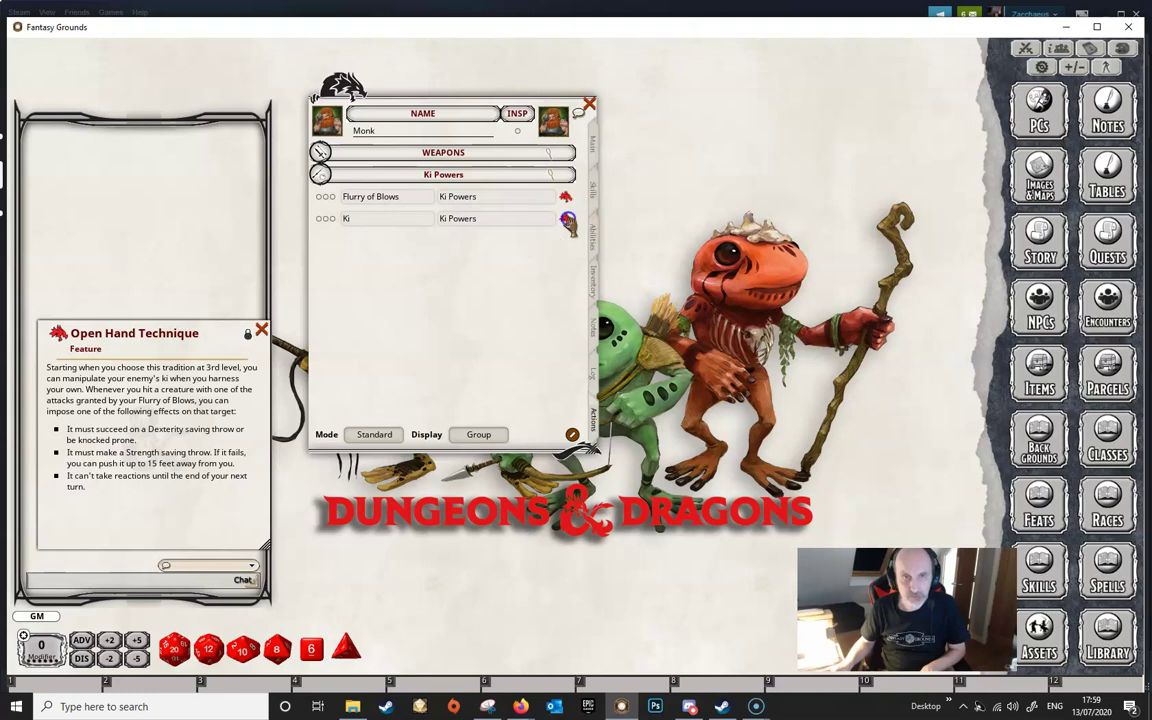
click(567, 220)
scroll(785, 228, down, 10)
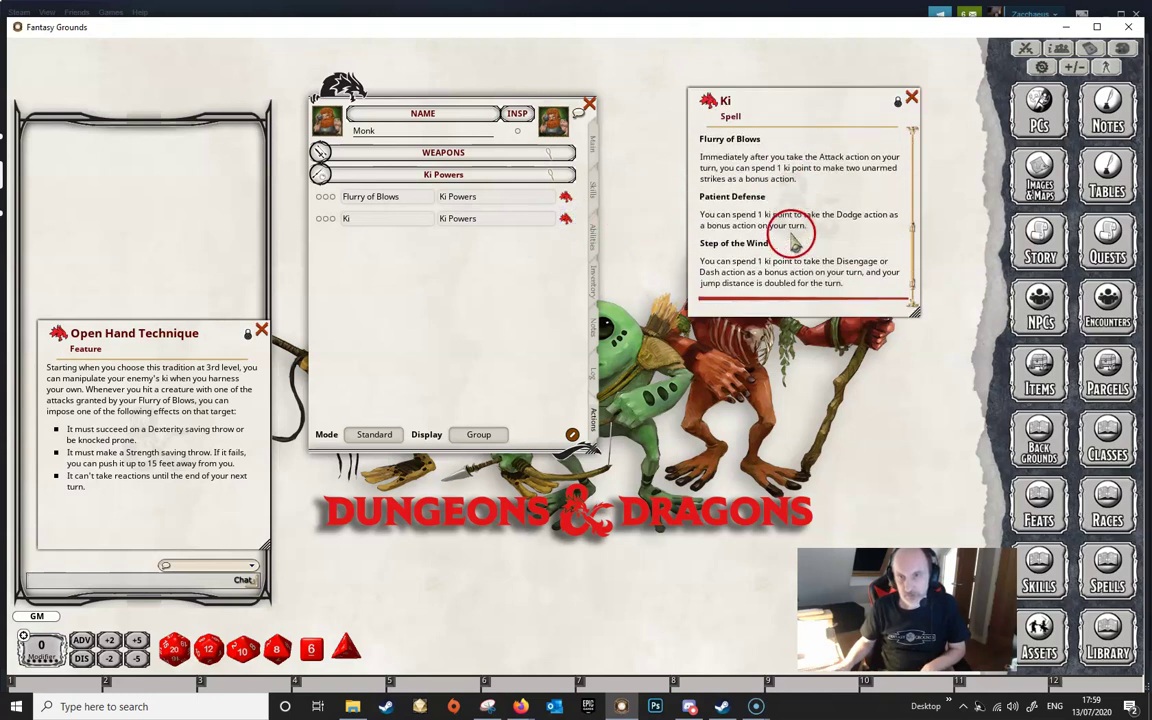
- Add a new power to the Monk's Ki Powers group and name it Patient Defense
right_click(519, 176)
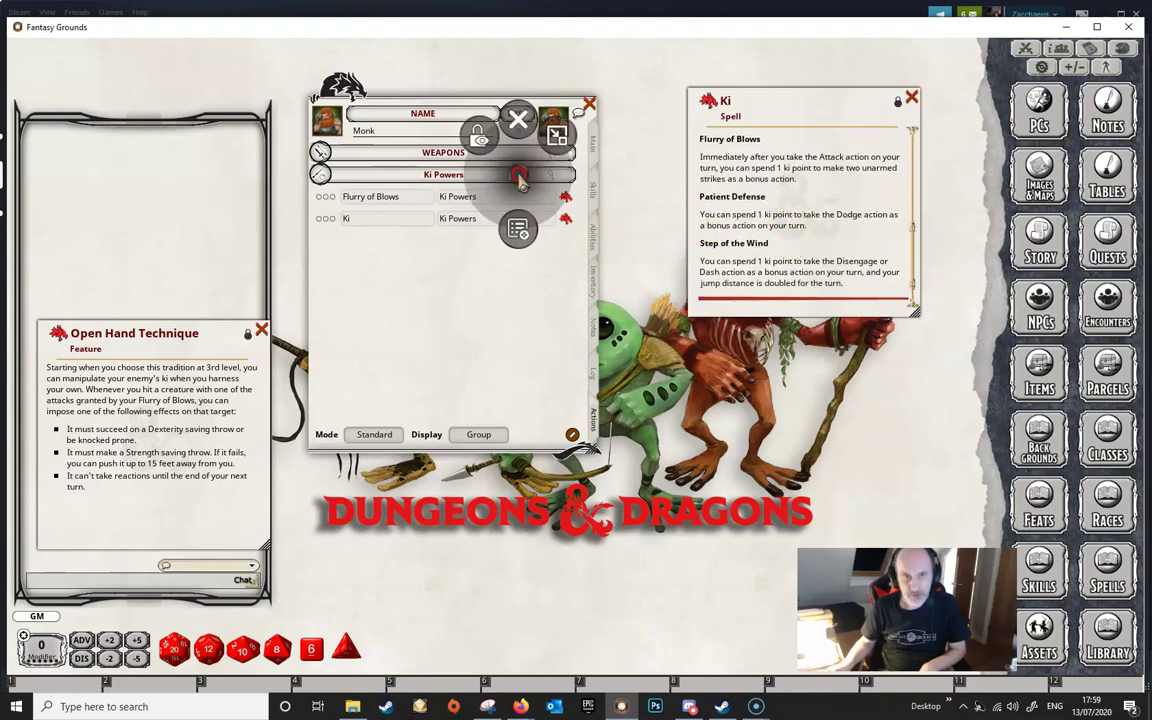
click(535, 226)
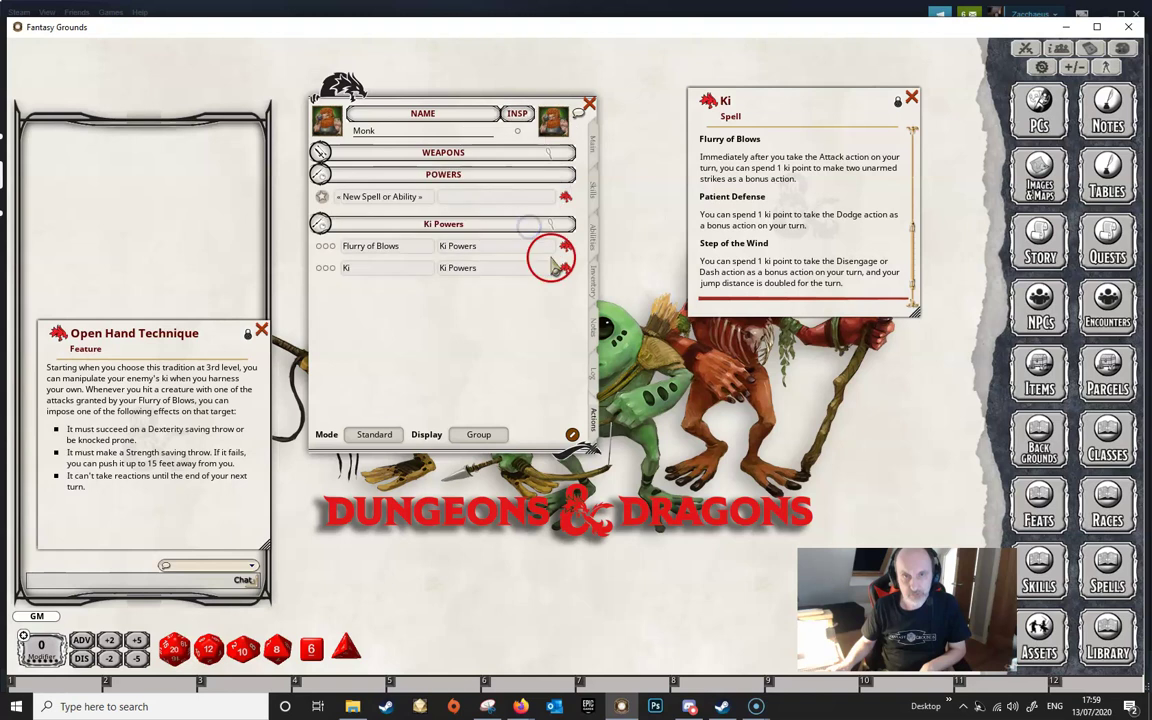
click(527, 198)
text(Ki Power)
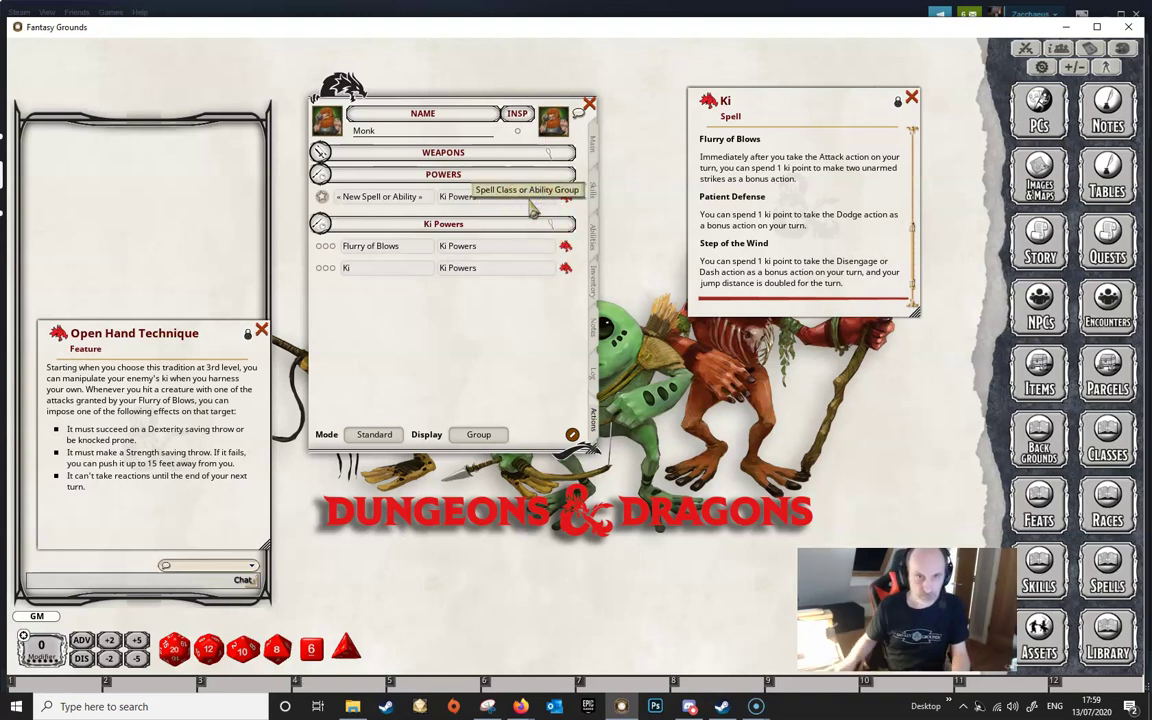
key(Tab)
click(411, 197)
text(Pa)
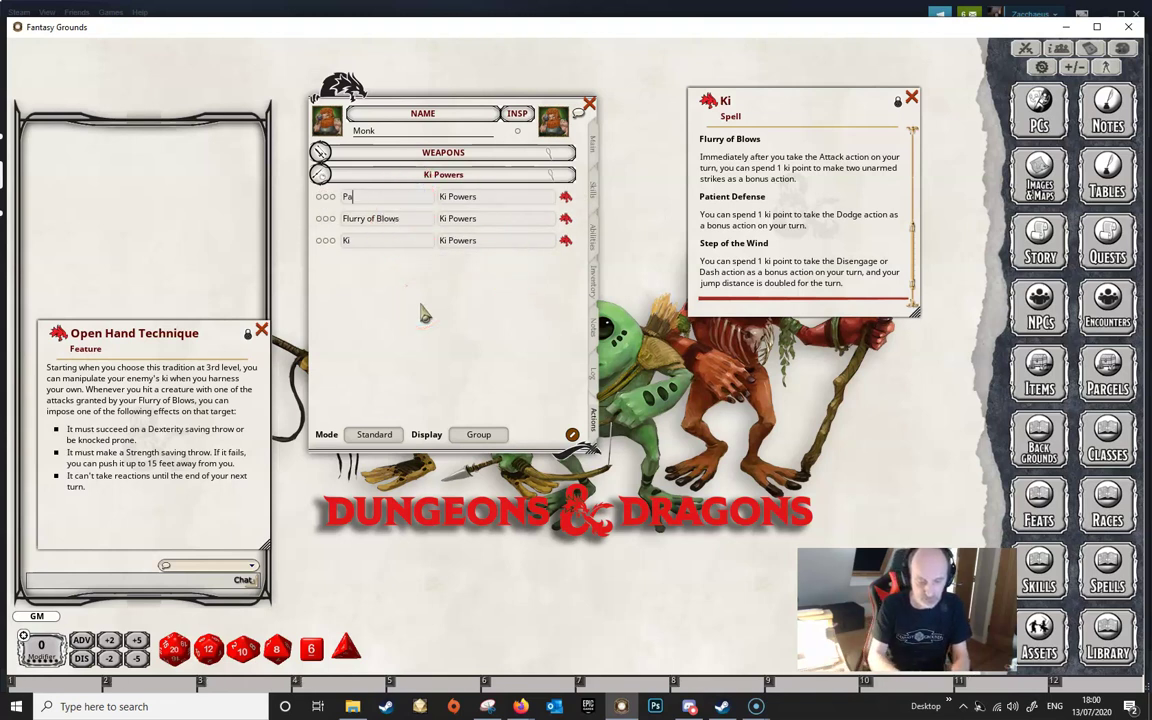
text(tient Defense)
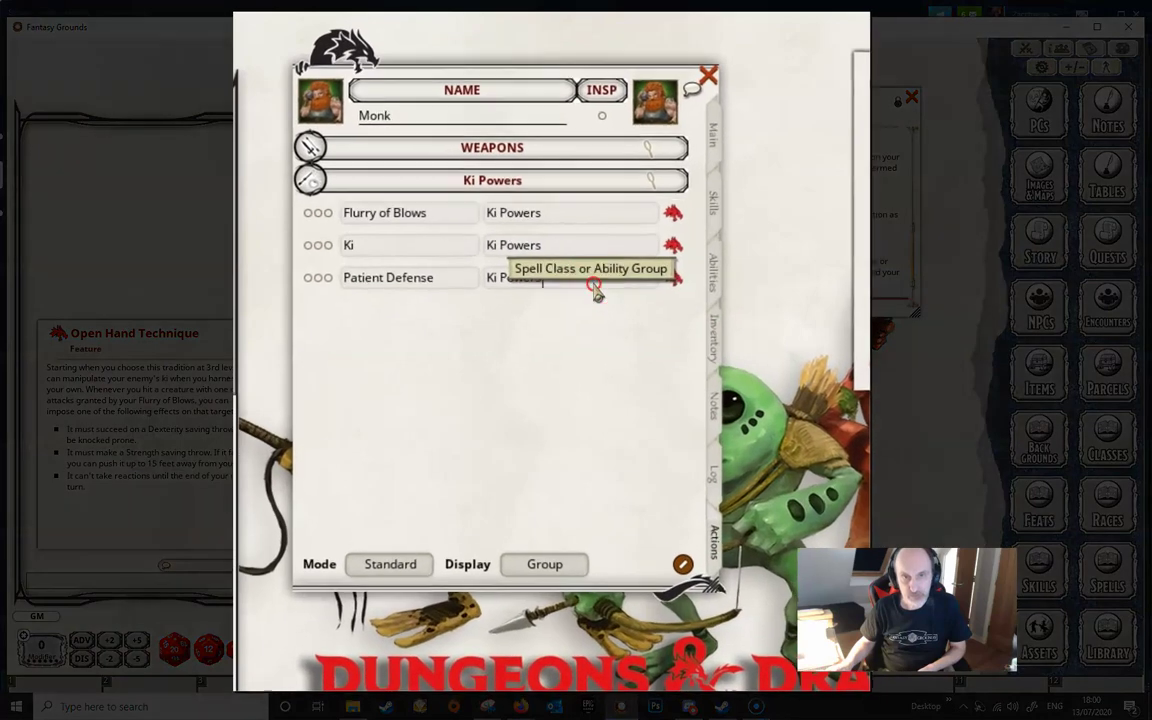
- Add a Dodge effect to Patient Defense with a duration of 1 round and targeting set to Self
right_click(595, 287)
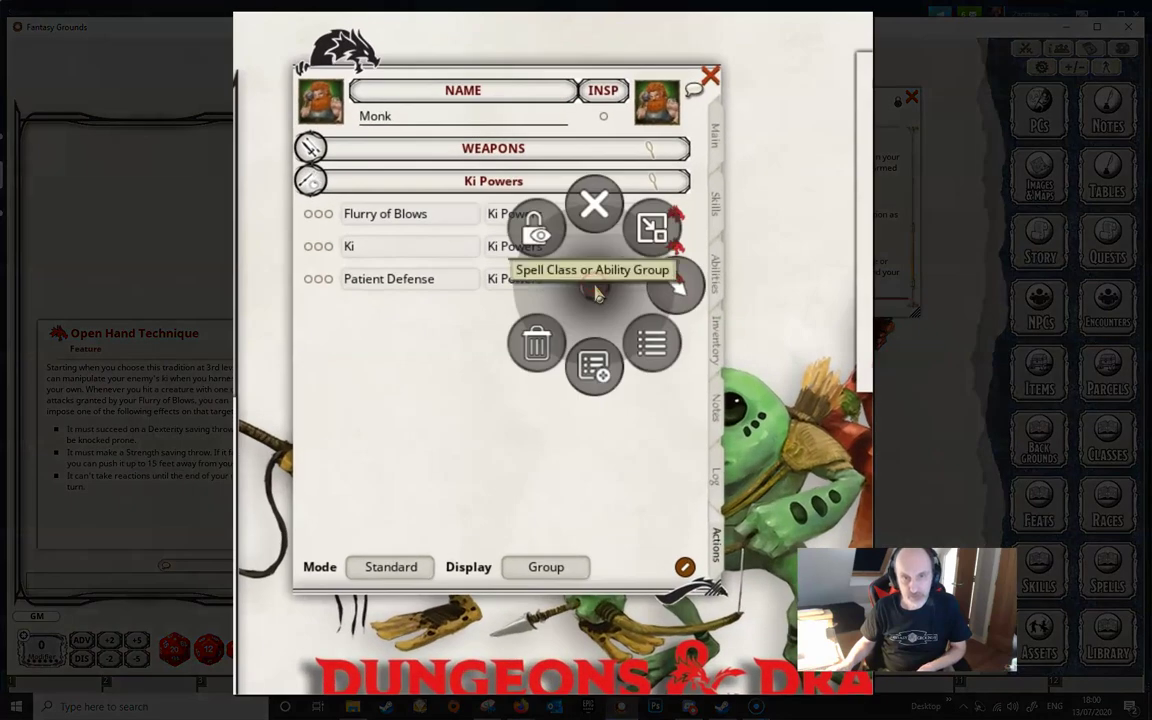
click(676, 288)
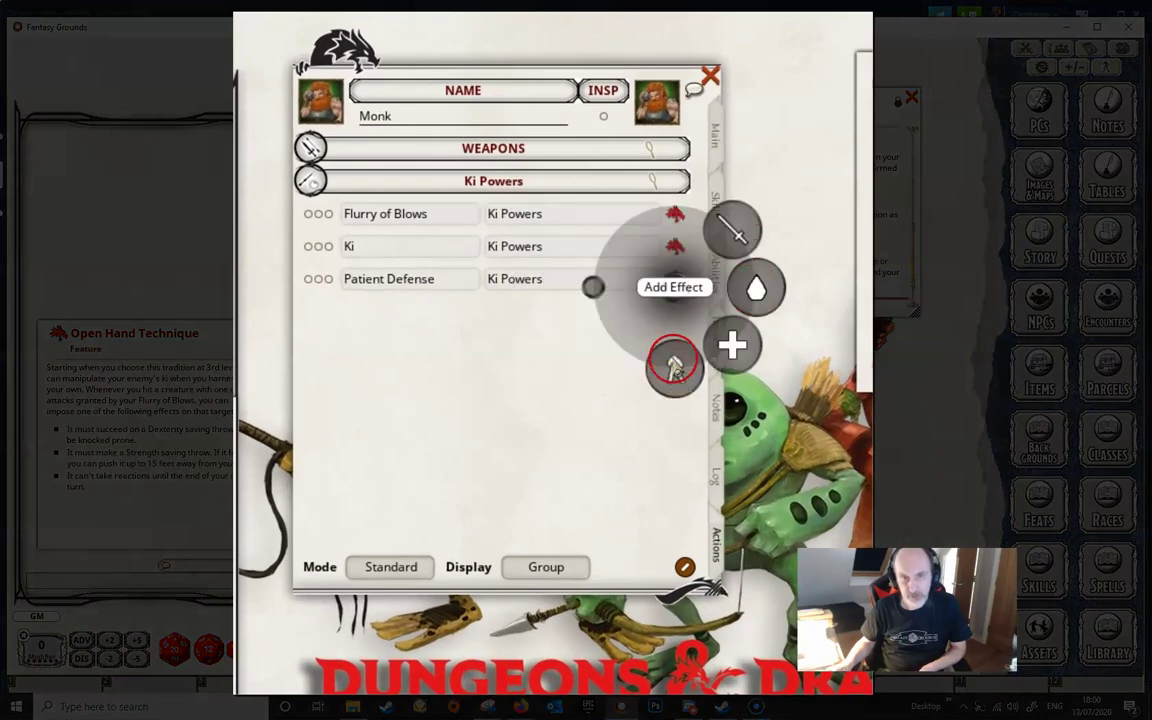
click(675, 365)
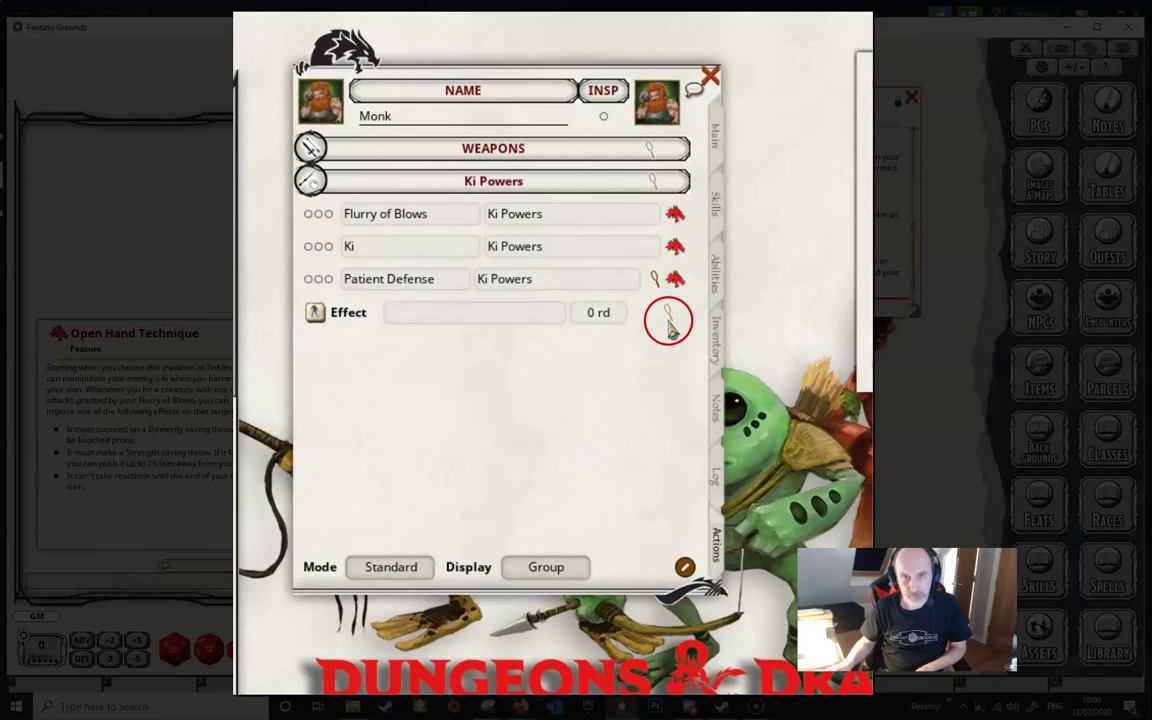
click(667, 316)
click(637, 460)
text(Dodge)
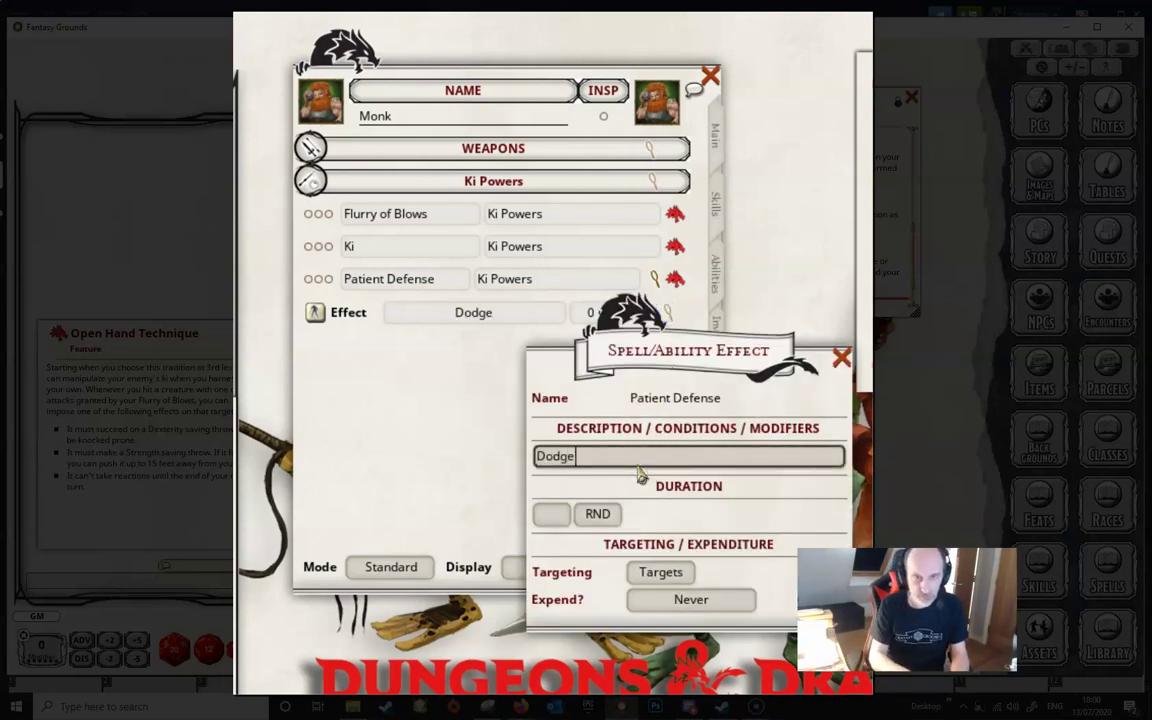
click(553, 514)
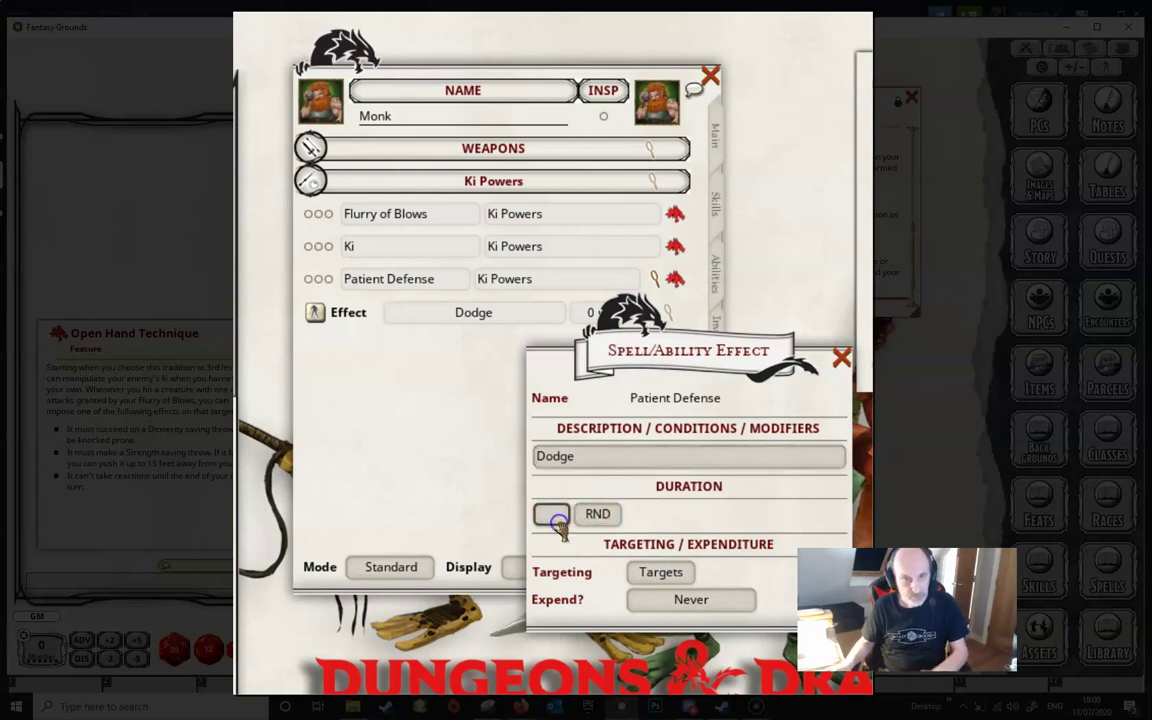
click(665, 572)
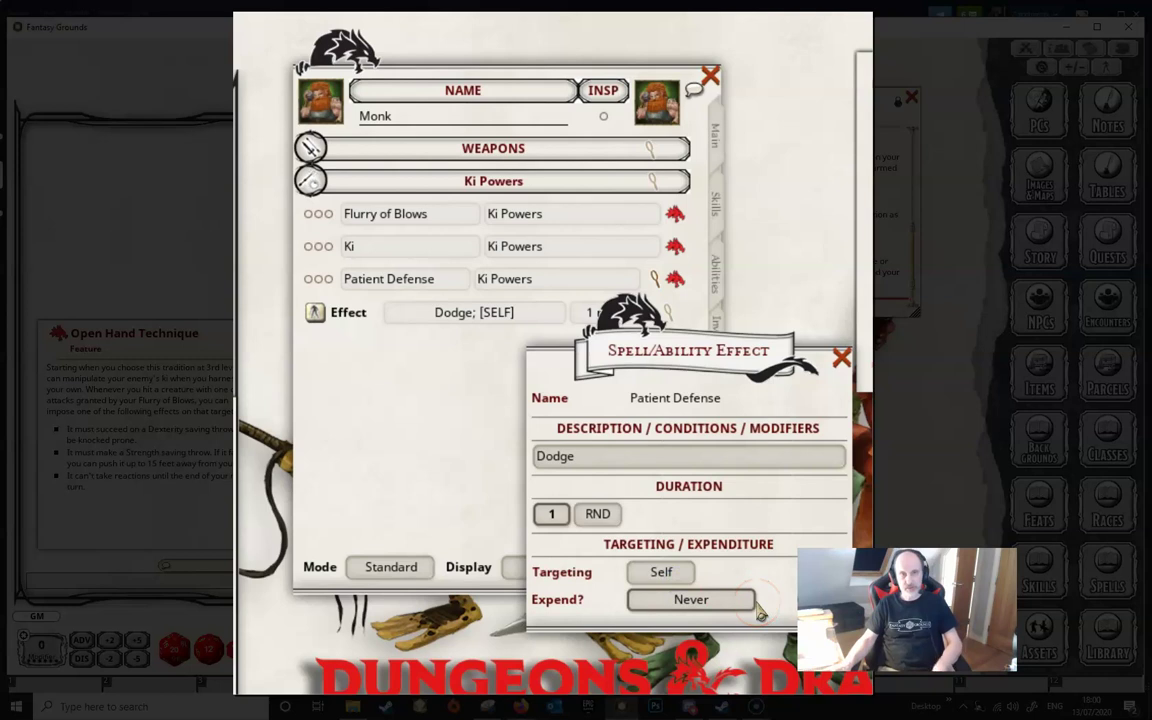
click(842, 360)
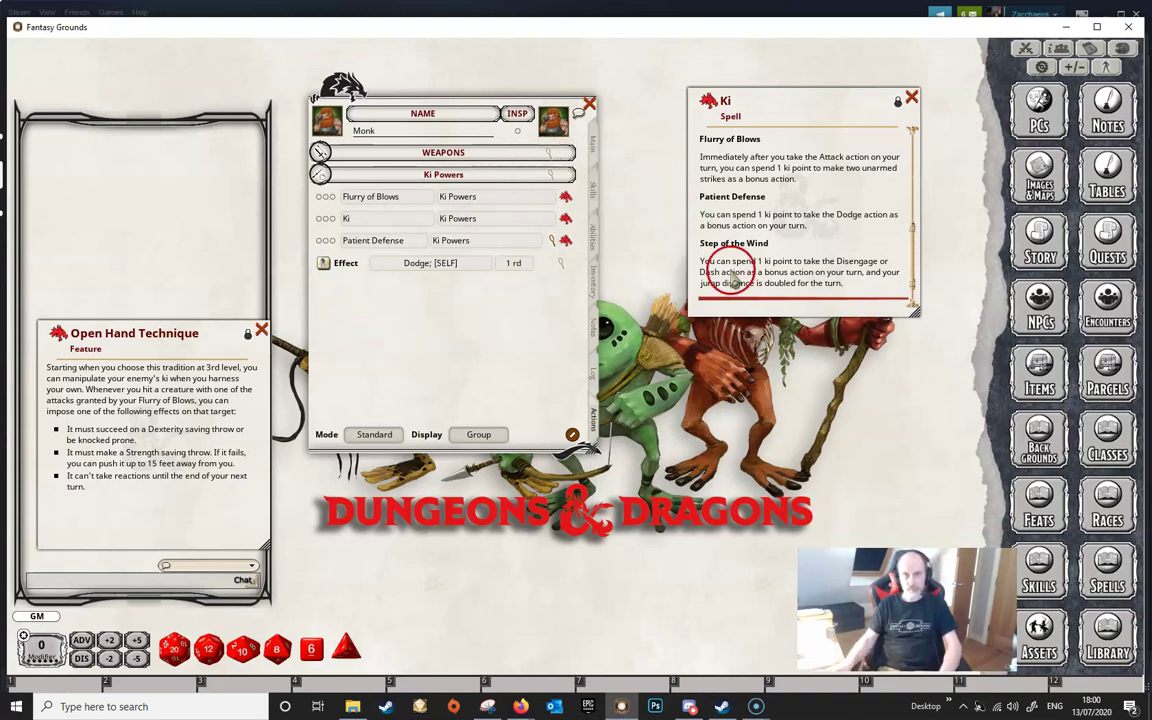
- Add another power to the Ki Powers group and name it Step of the Wind
scroll(660, 243, down, 1)
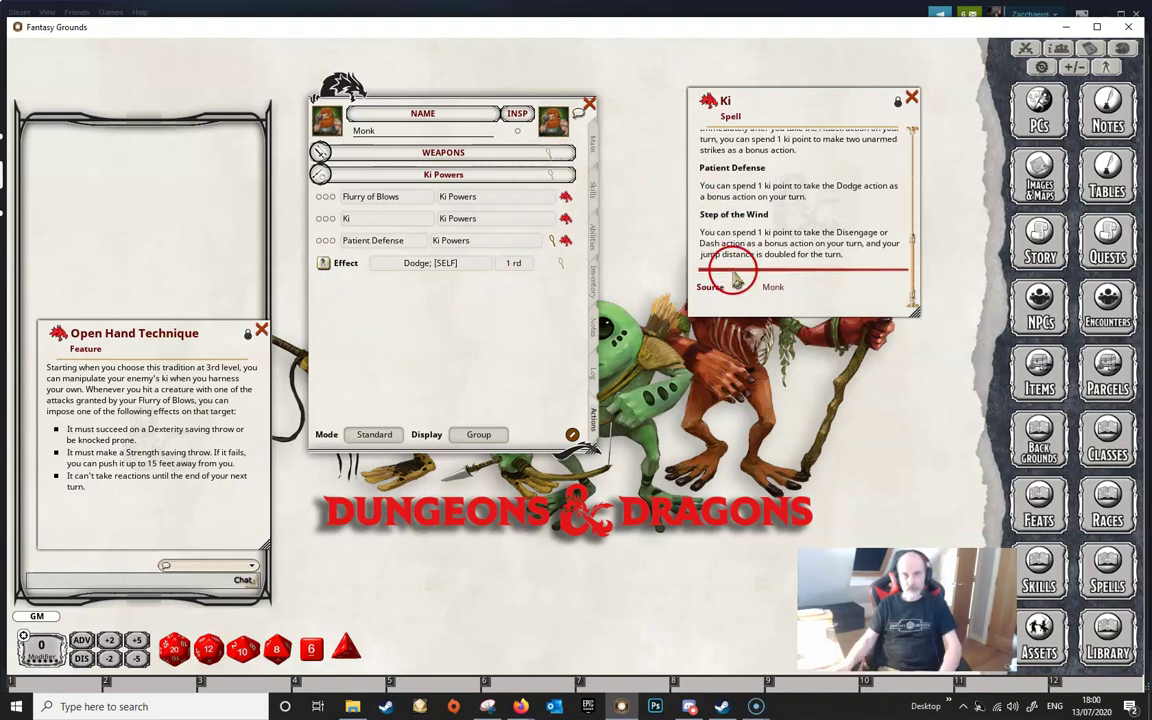
right_click(516, 172)
click(521, 226)
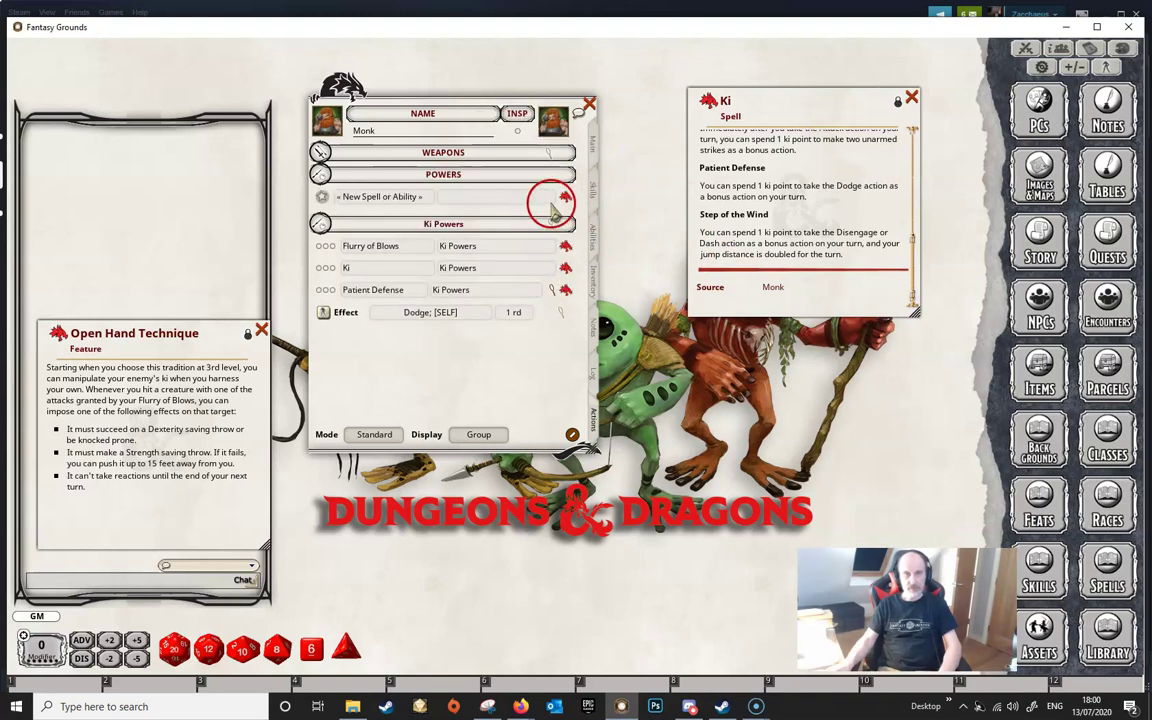
text(Ki Powers)
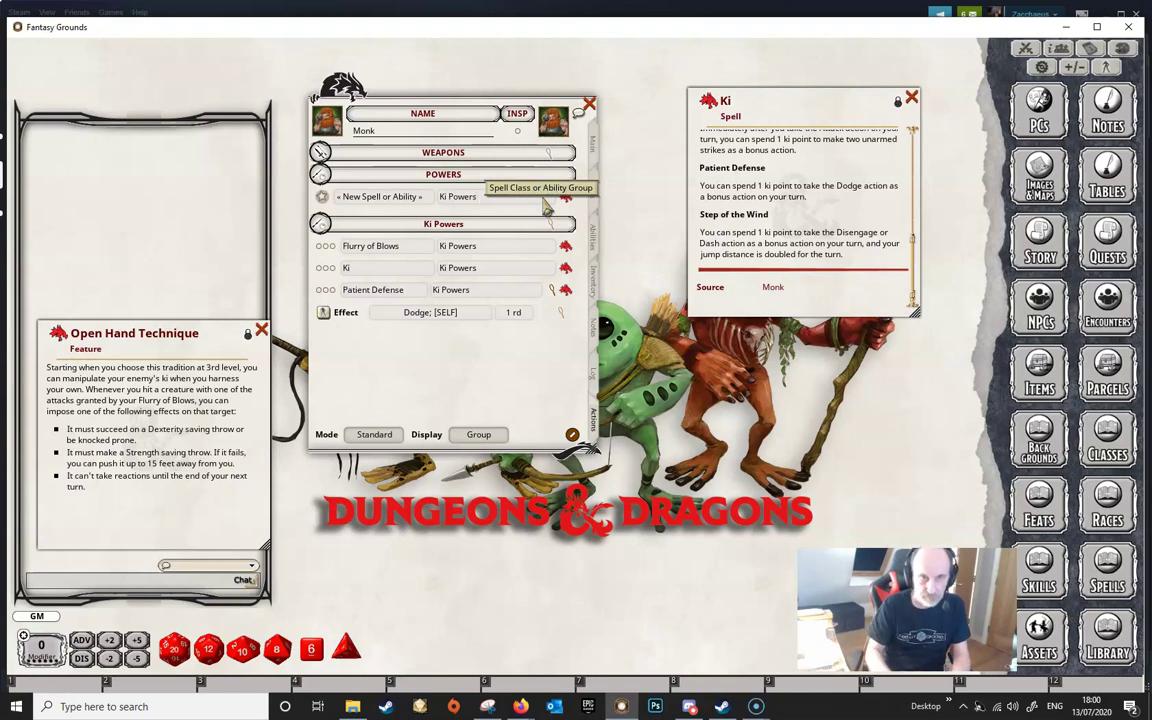
key(Return)
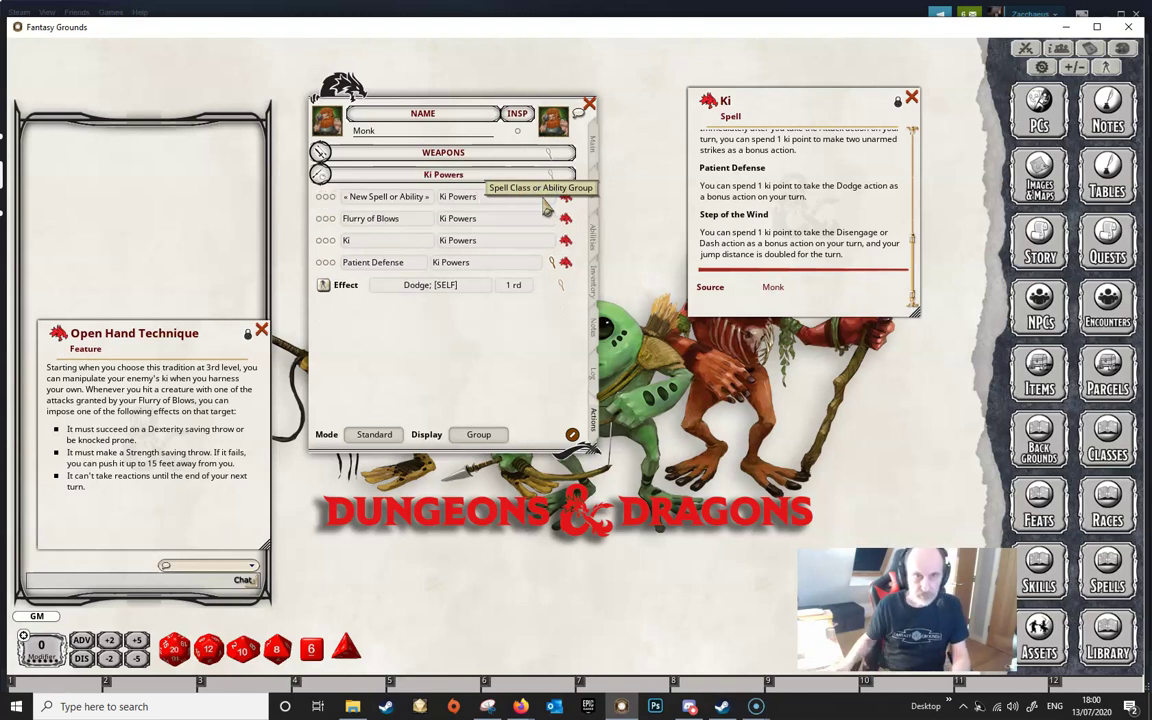
click(395, 198)
text(S)
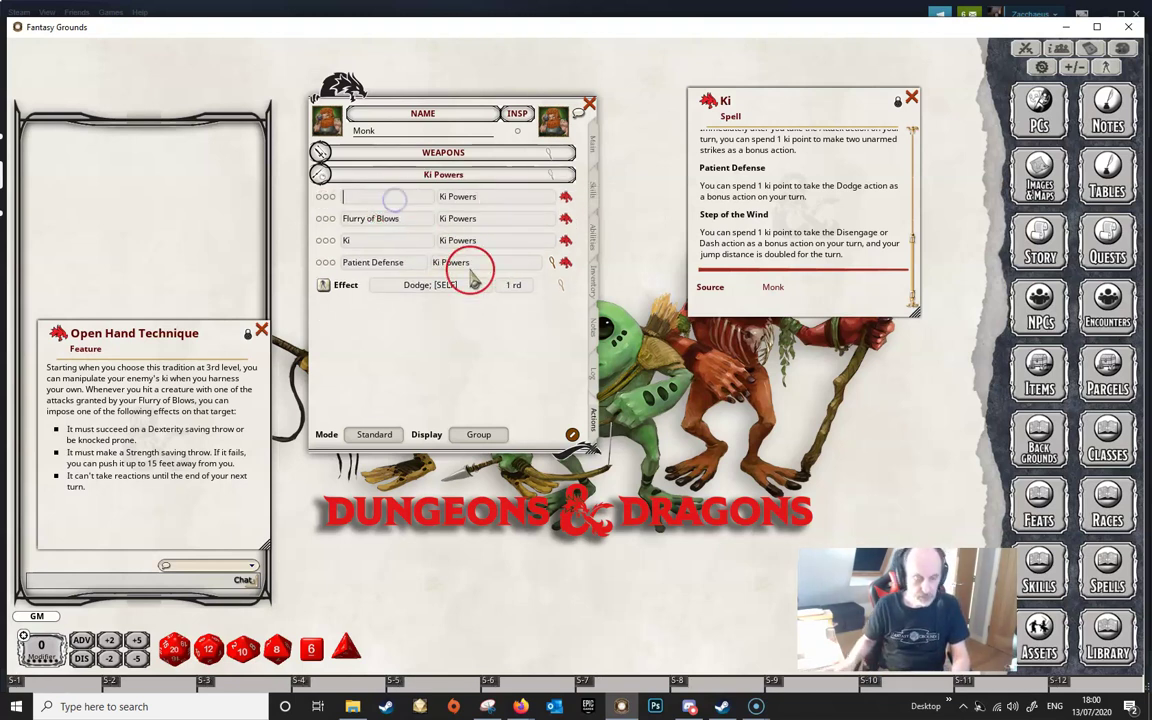
text(tep of the Wind)
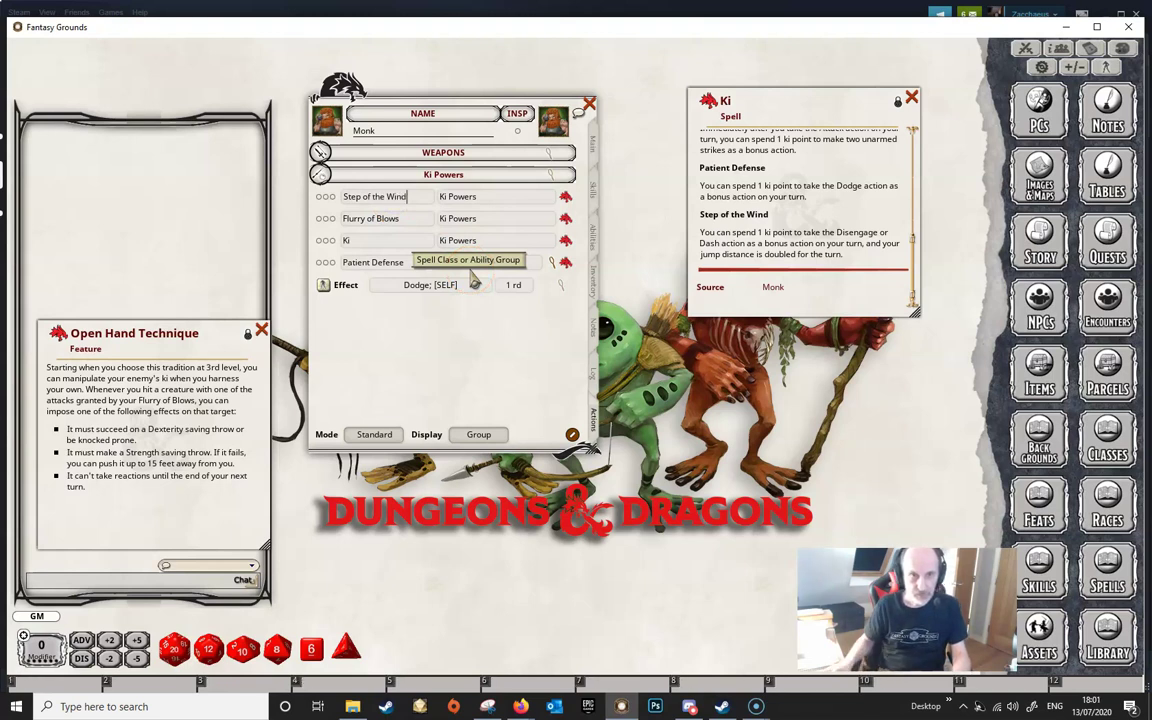
click(500, 332)
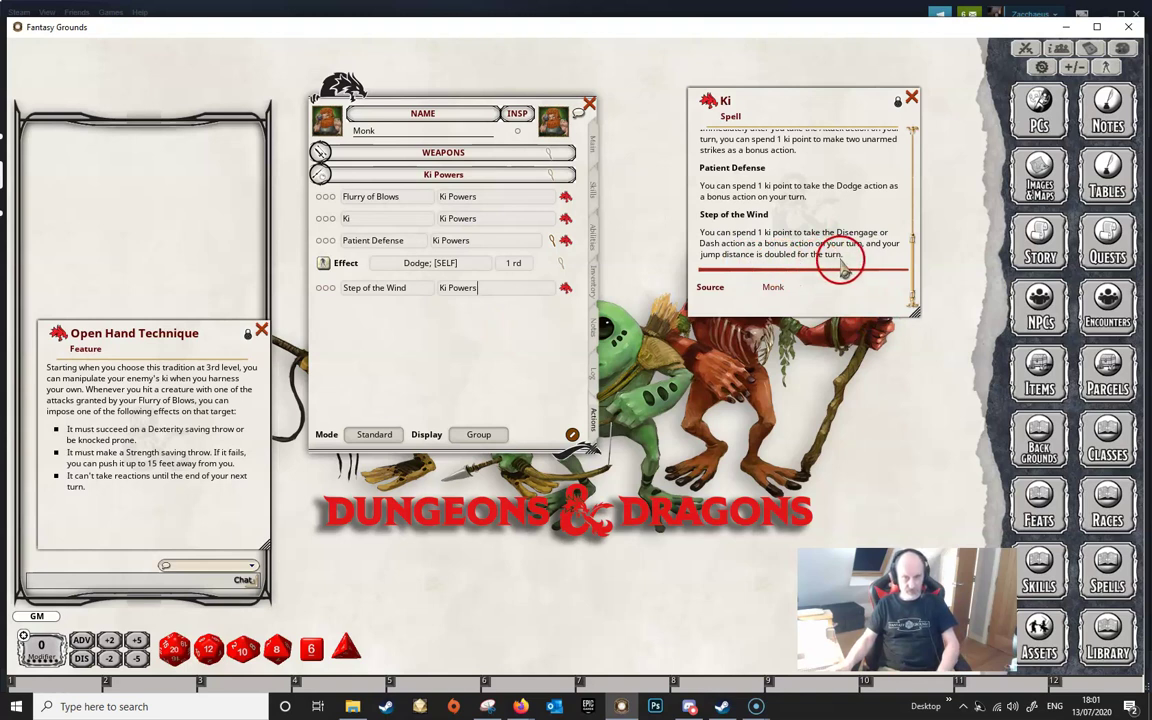
- Collapse the Patient Defense effect, and replace the Ki description beside the character sheet with the Open Hand Technique window
click(552, 240)
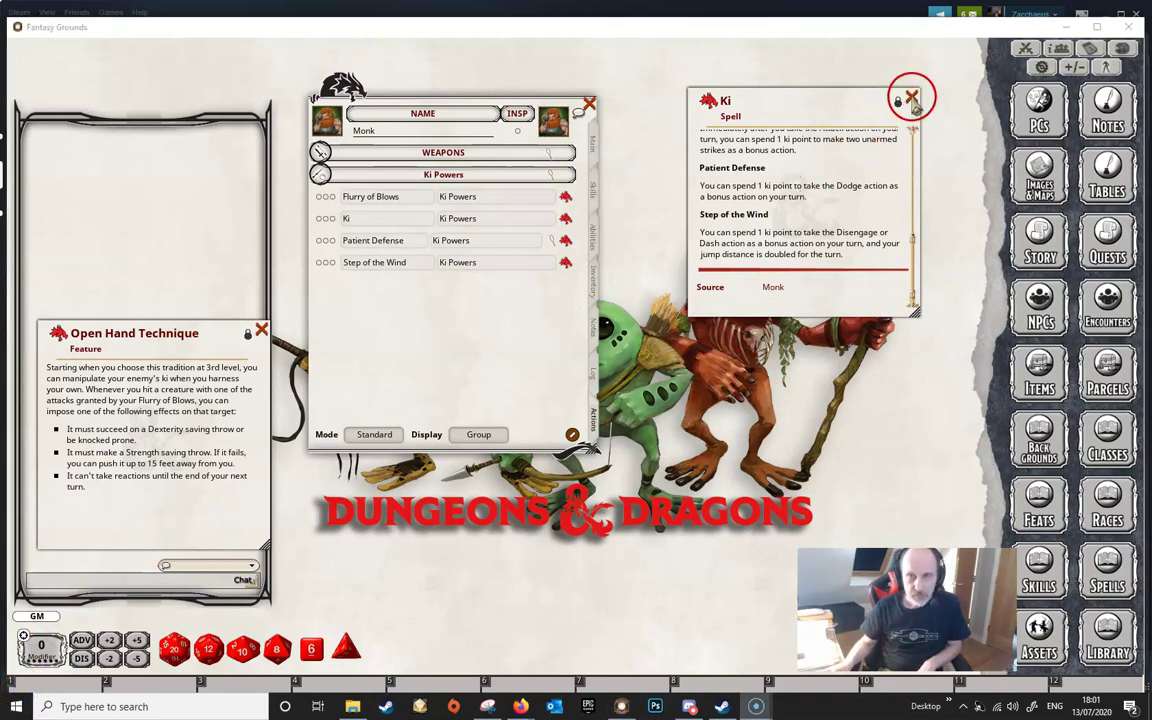
click(912, 99)
drag(224, 324, 851, 89)
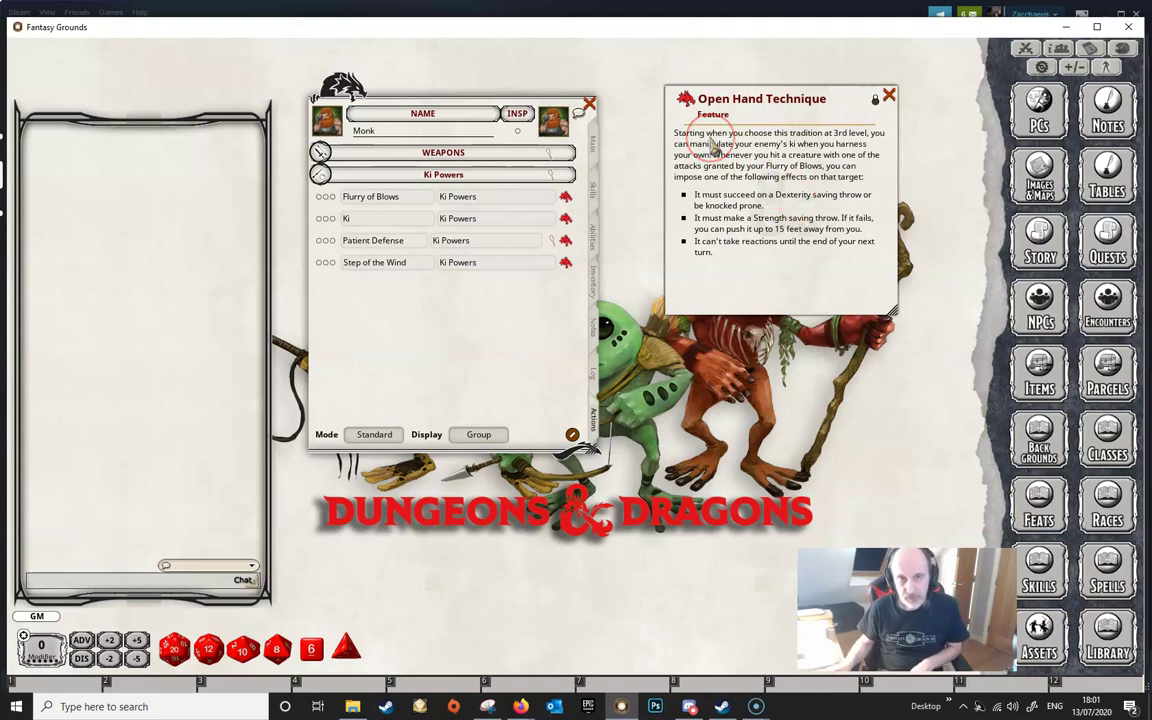
- Add the Open Hand Technique feature to the Monk's powers and assign it to the Ki Powers group
drag(681, 98, 432, 345)
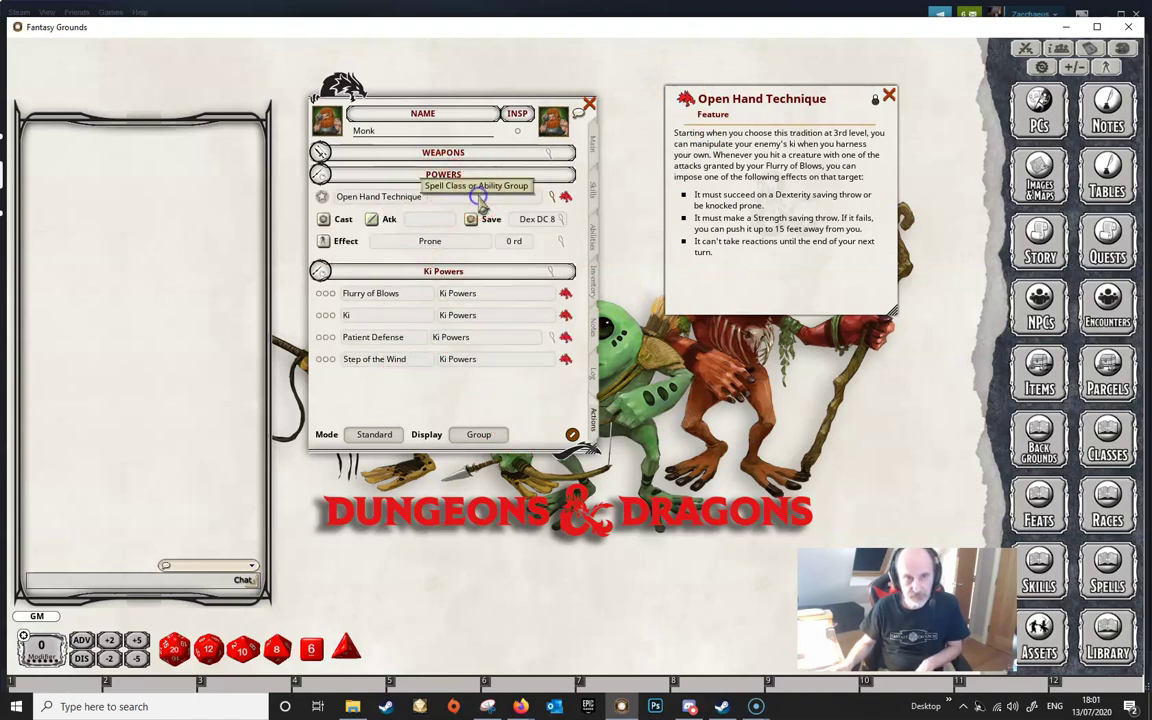
text(i)
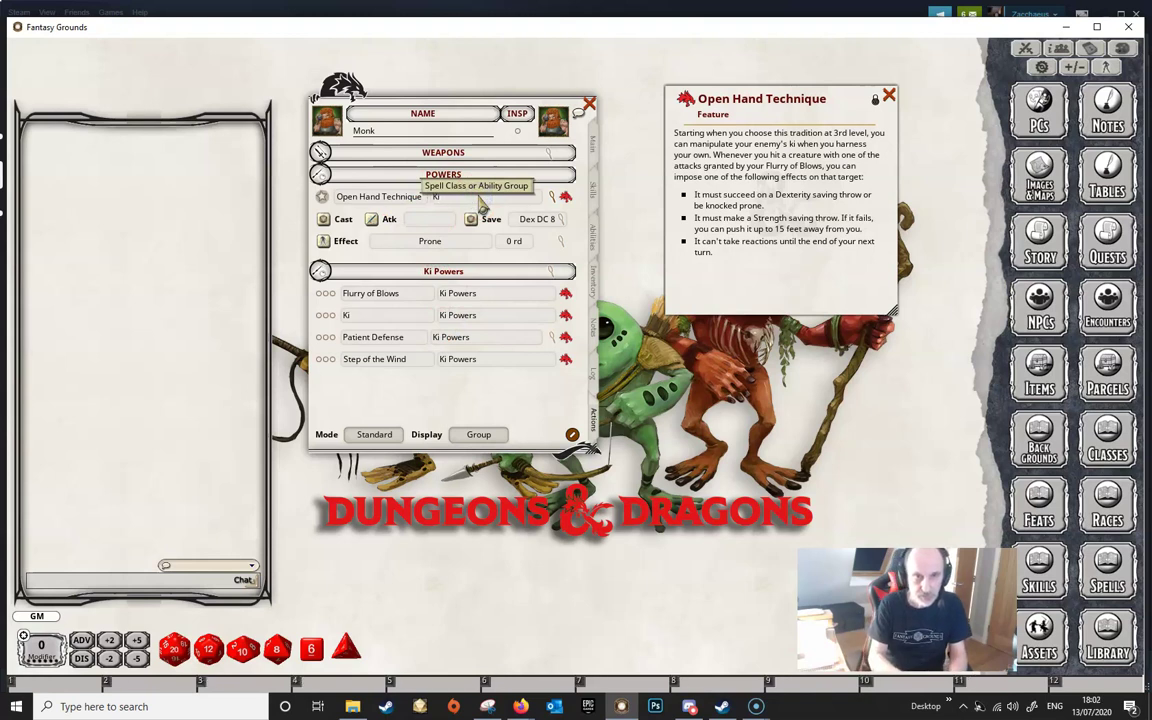
text( Pow)
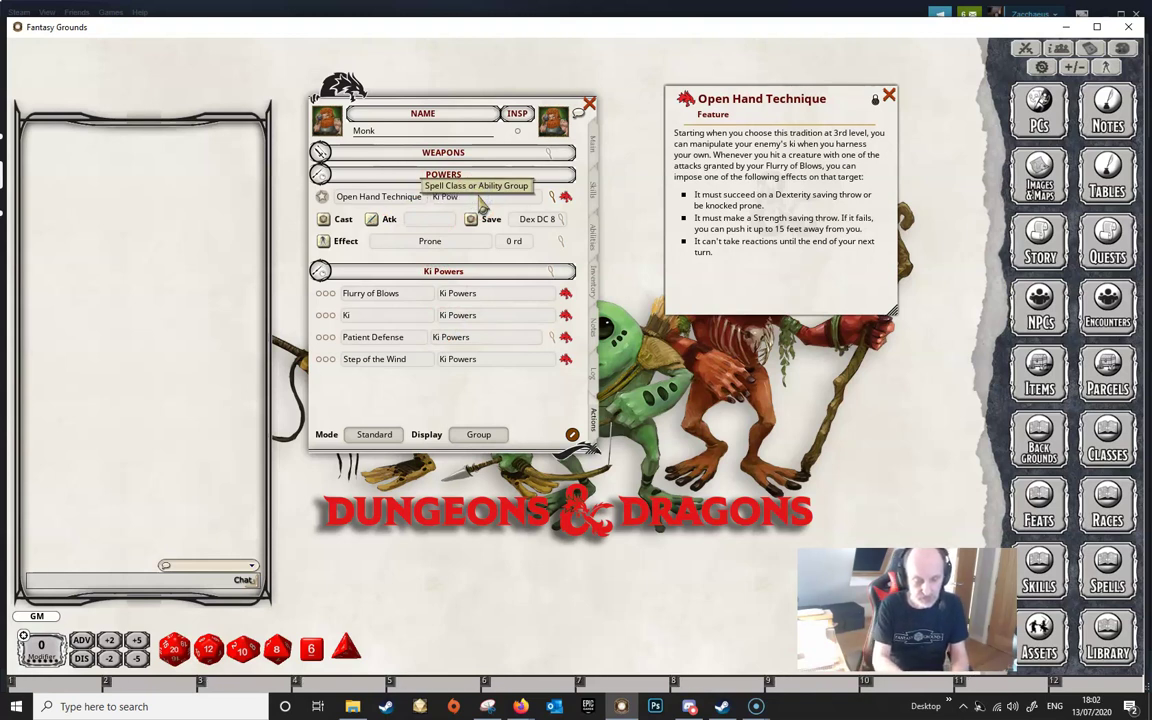
text(ers)
key(Return)
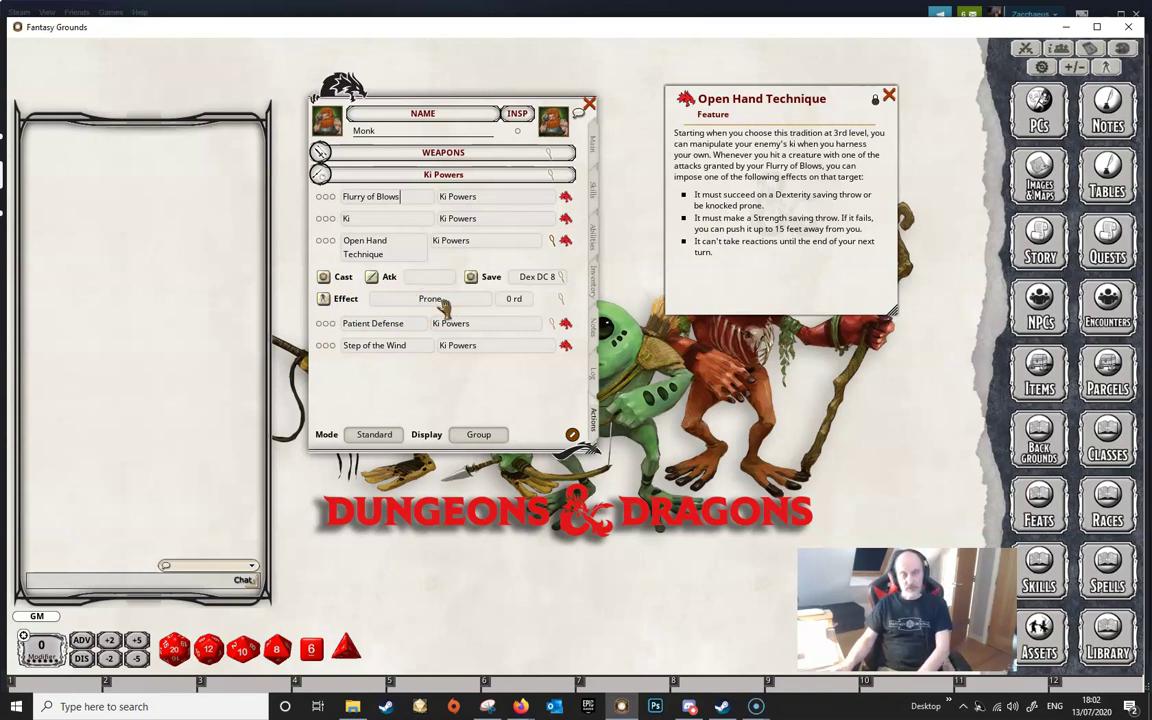
- Examine the attack and save settings of the Open Hand Technique power, and close them
mouse_move(528, 302)
mouse_down()
mouse_move(548, 301)
mouse_move(532, 284)
mouse_move(546, 293)
mouse_up()
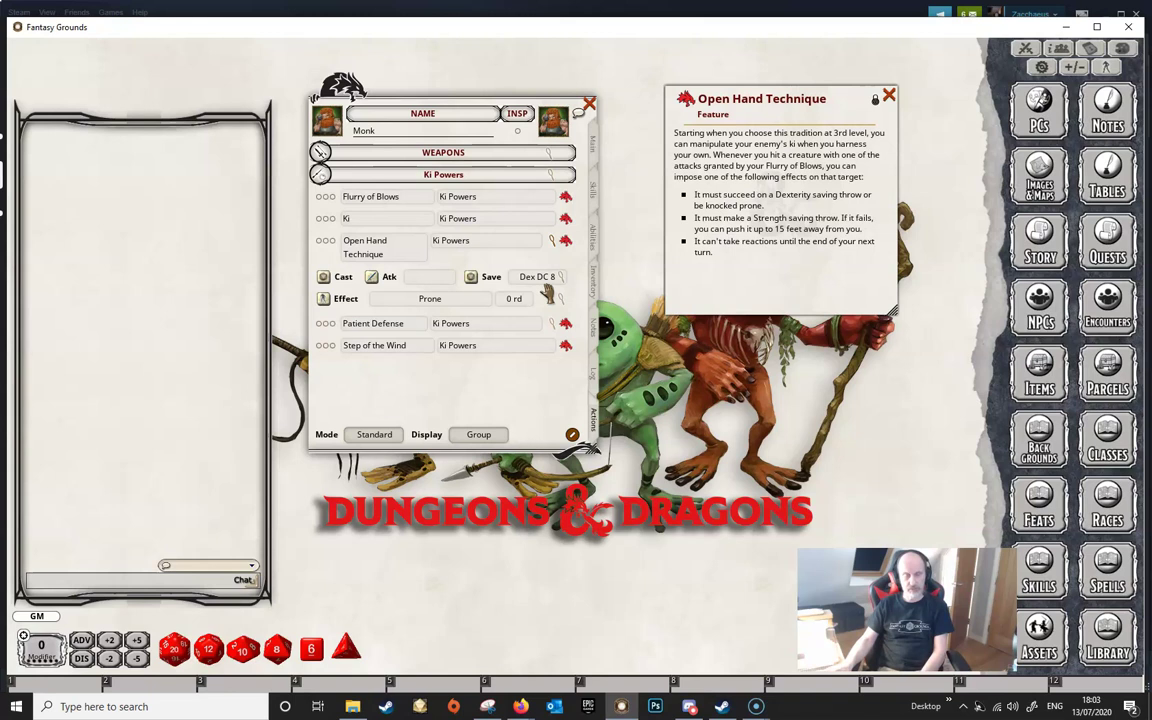
mouse_move(548, 293)
mouse_down()
mouse_move(497, 196)
mouse_move(491, 229)
mouse_move(414, 291)
mouse_move(490, 250)
mouse_move(440, 275)
mouse_move(478, 252)
mouse_move(563, 290)
mouse_up()
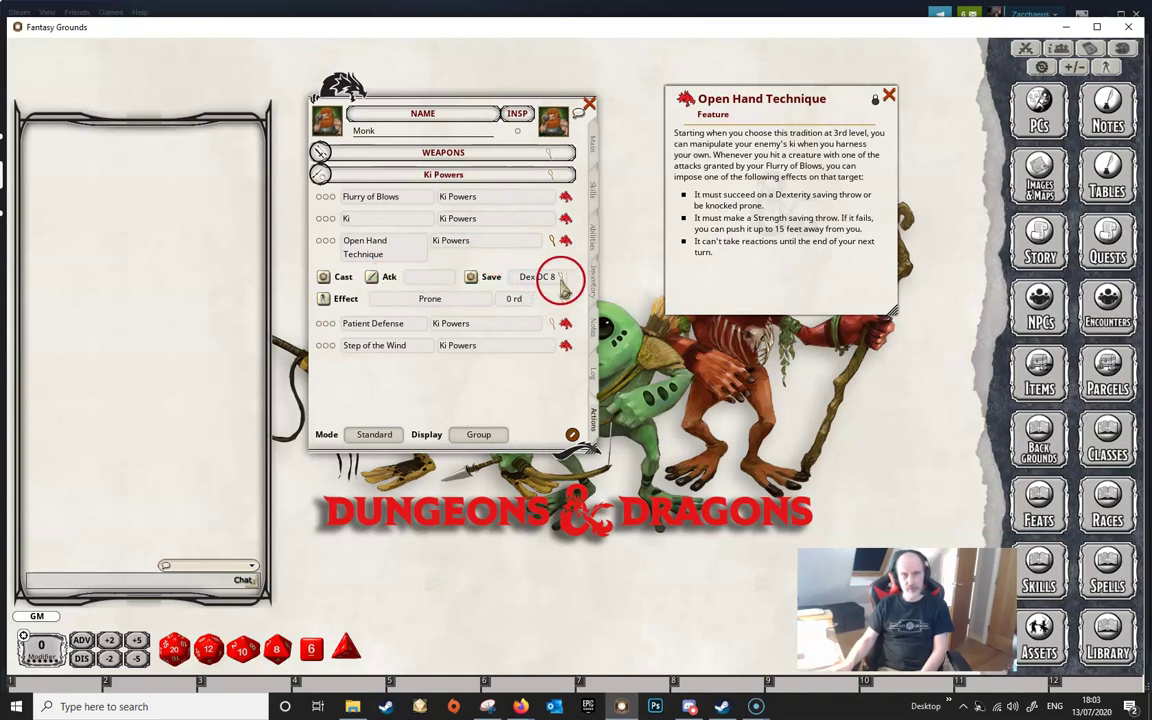
double_click(560, 283)
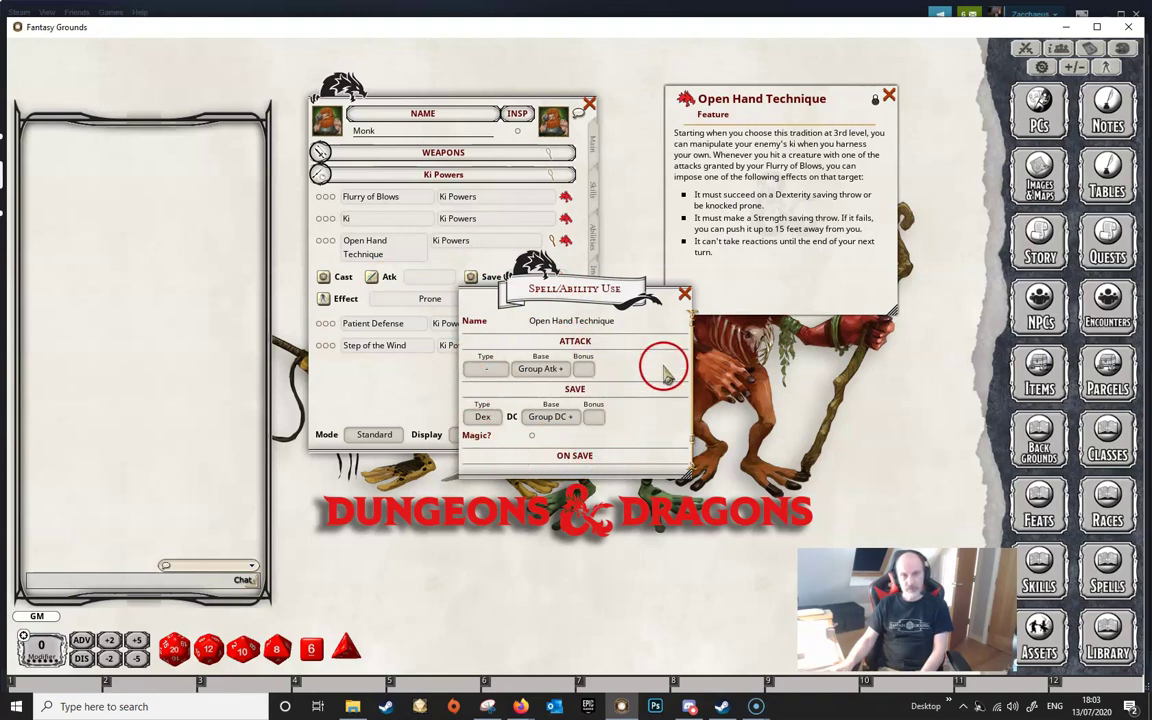
click(684, 294)
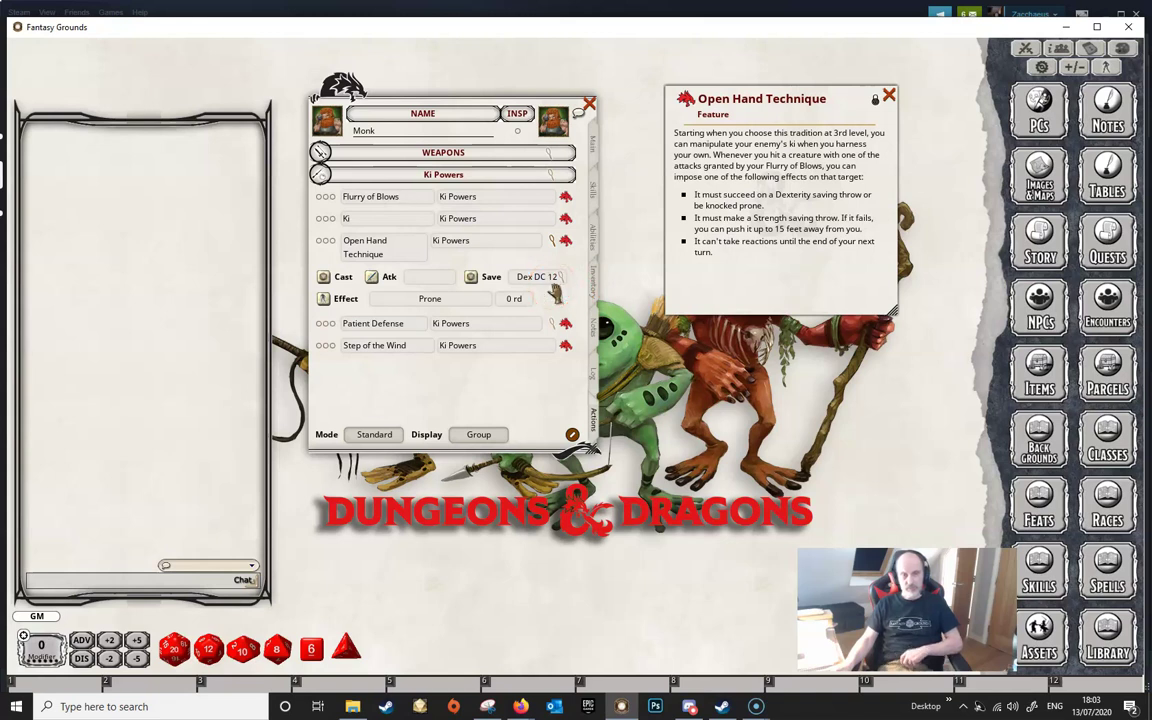
- Check the Monk's proficiency bonus and ability scores against the Ki Powers group's ability and save DC settings
click(592, 143)
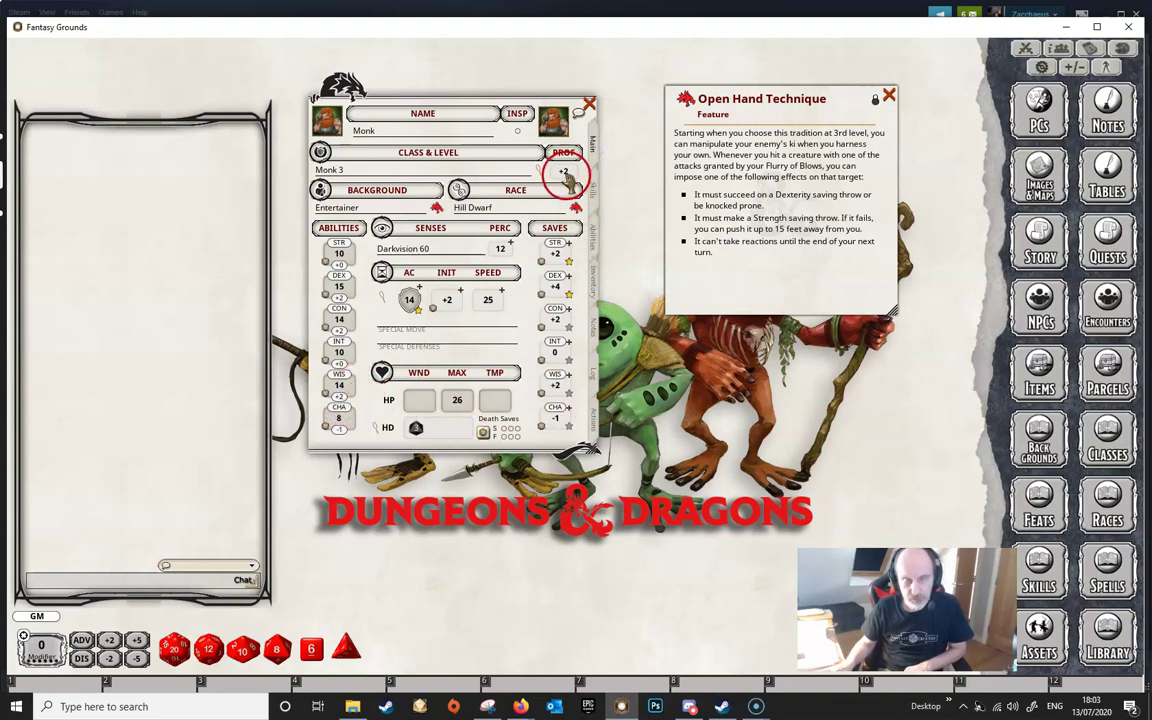
click(591, 412)
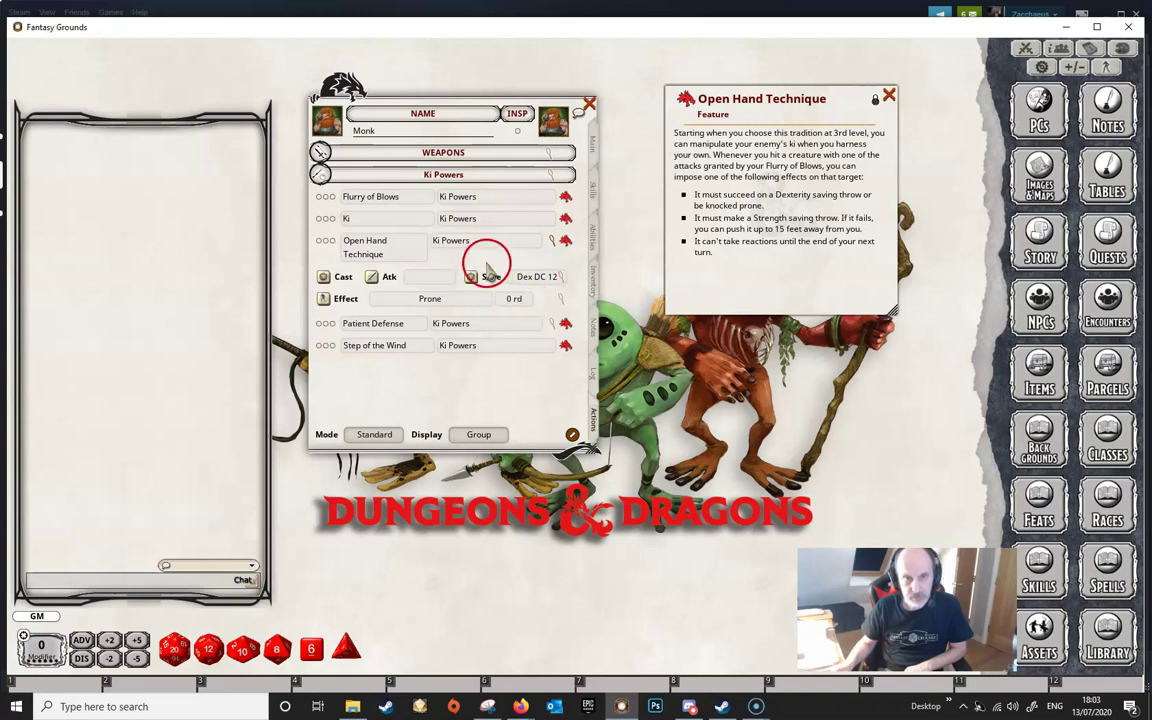
click(552, 178)
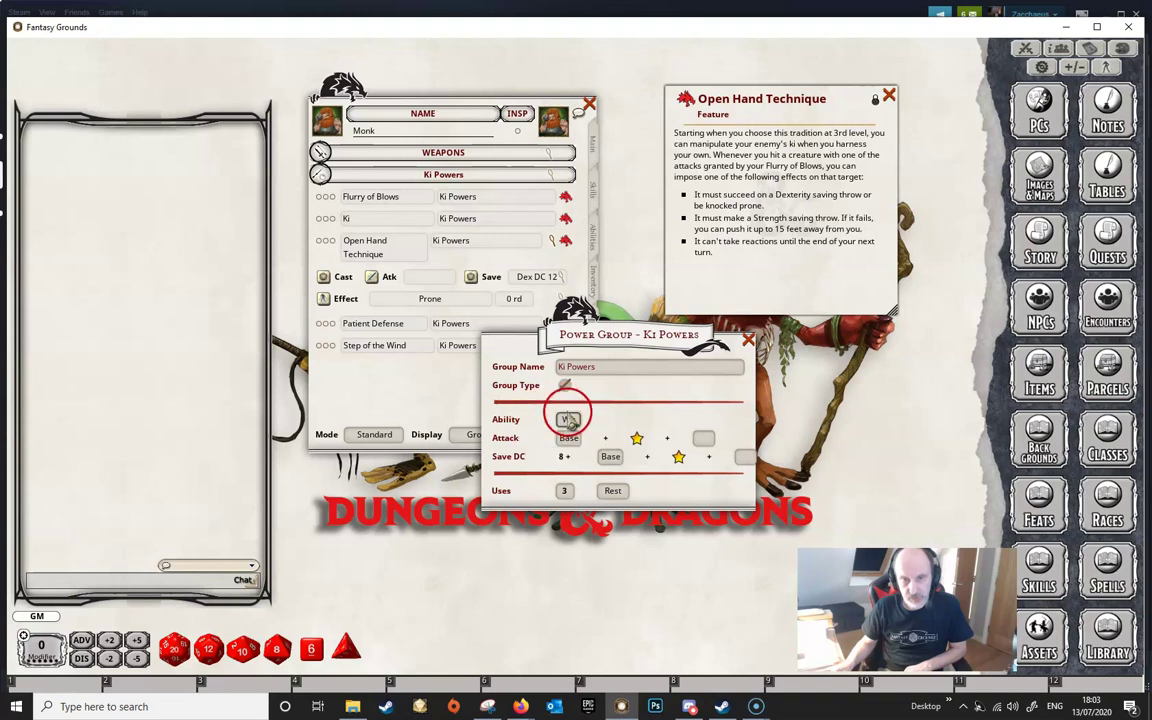
click(747, 337)
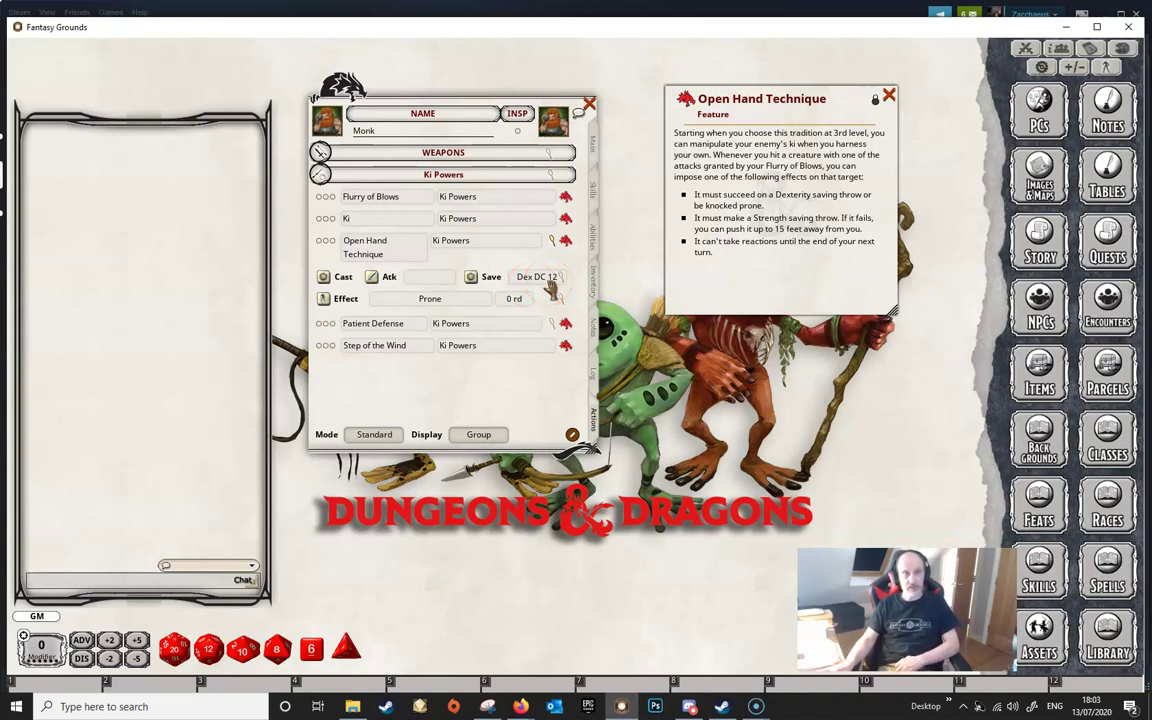
- Add a second cast action to the Open Hand Technique power and set its save type to Str
click(20, 686)
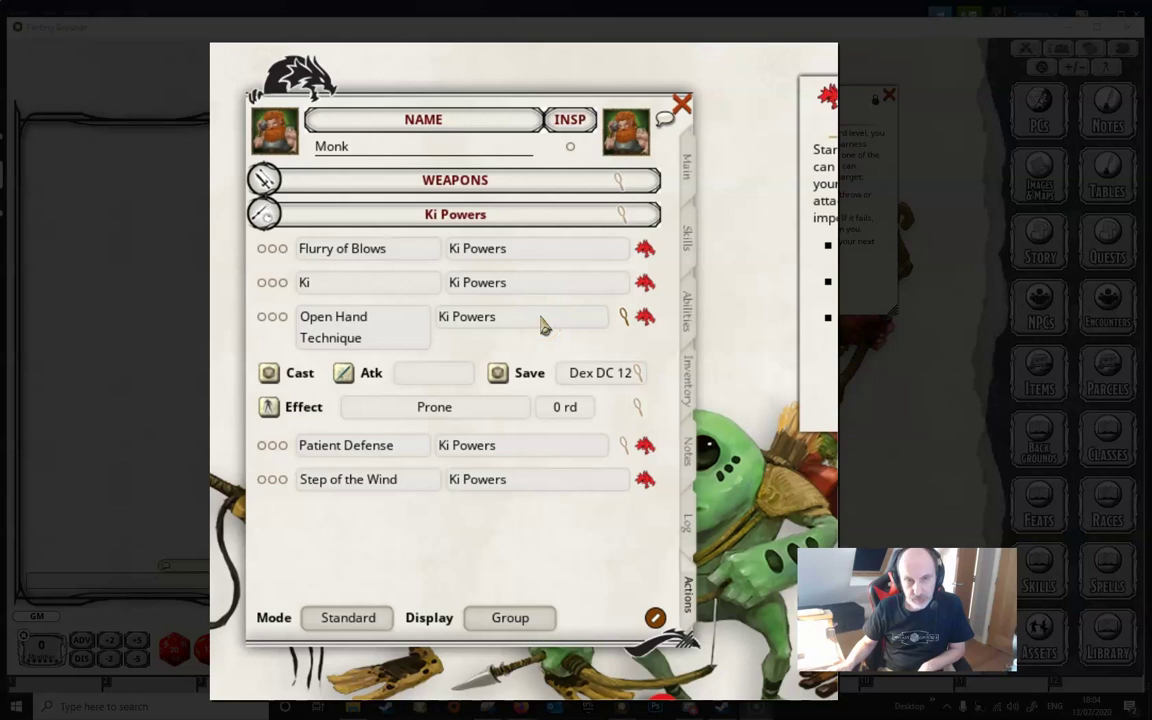
right_click(541, 323)
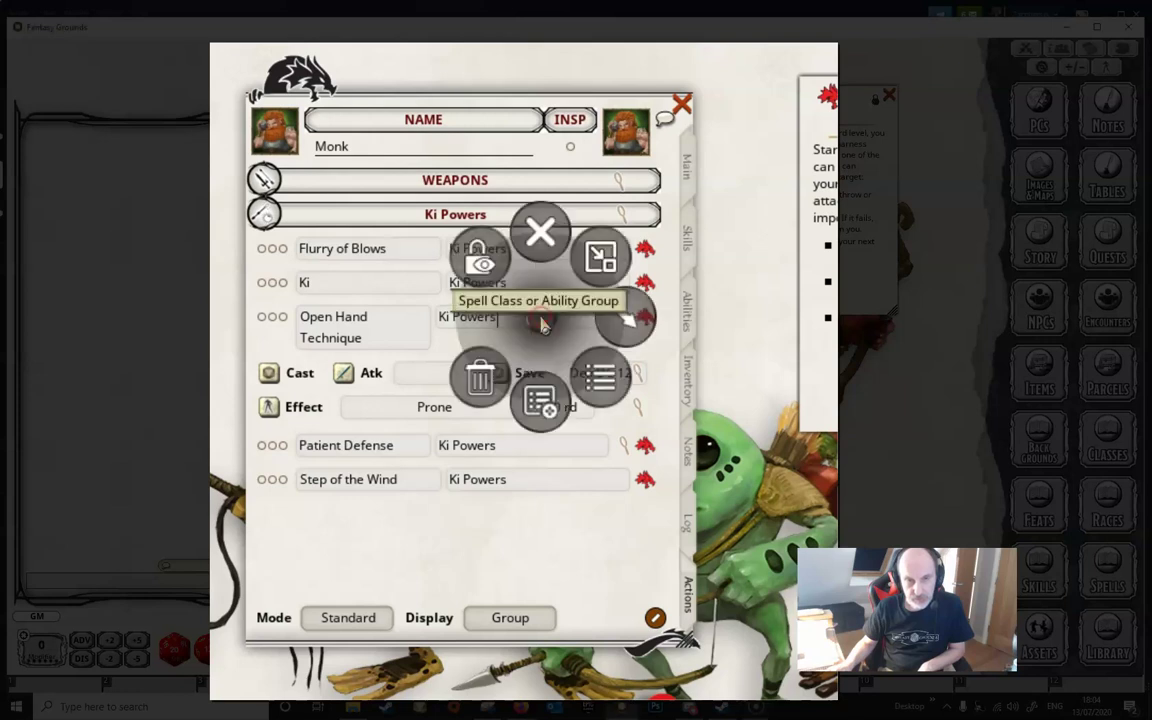
click(624, 320)
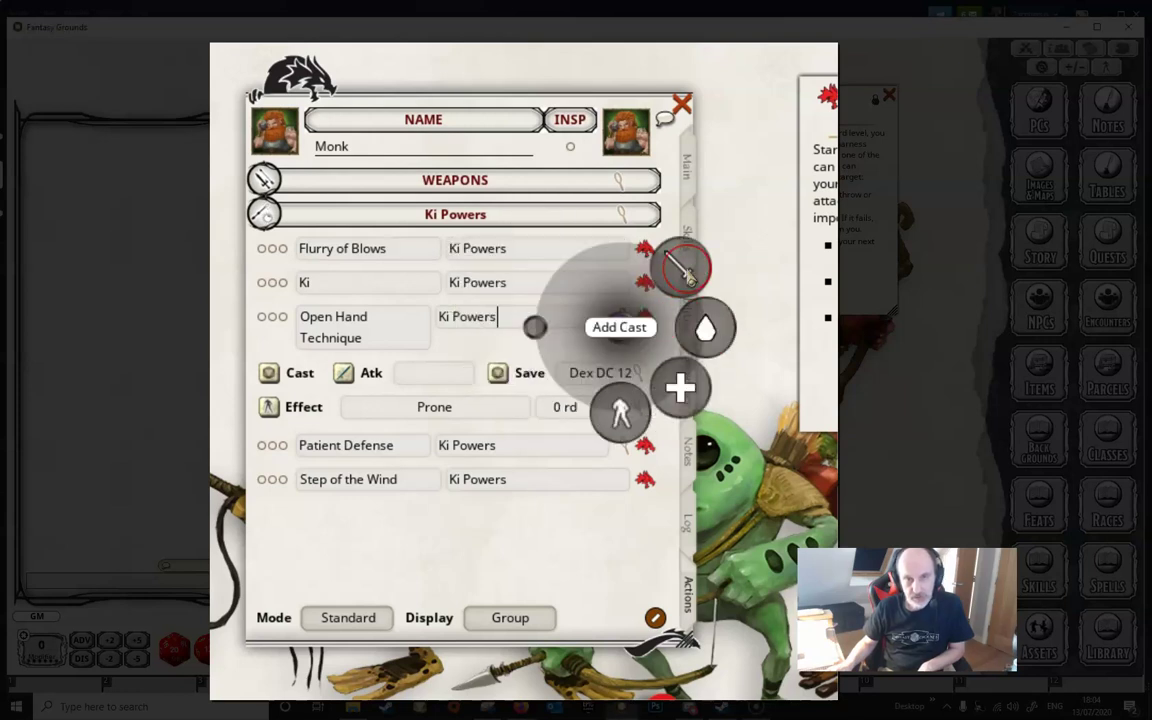
click(682, 268)
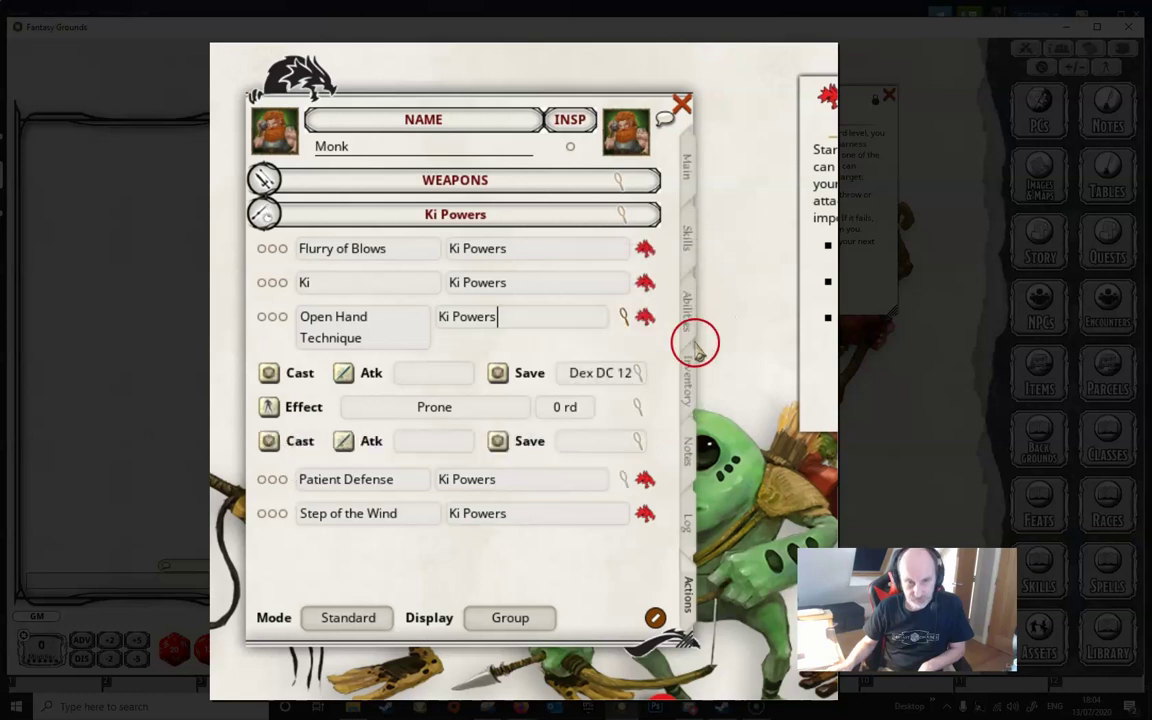
click(637, 441)
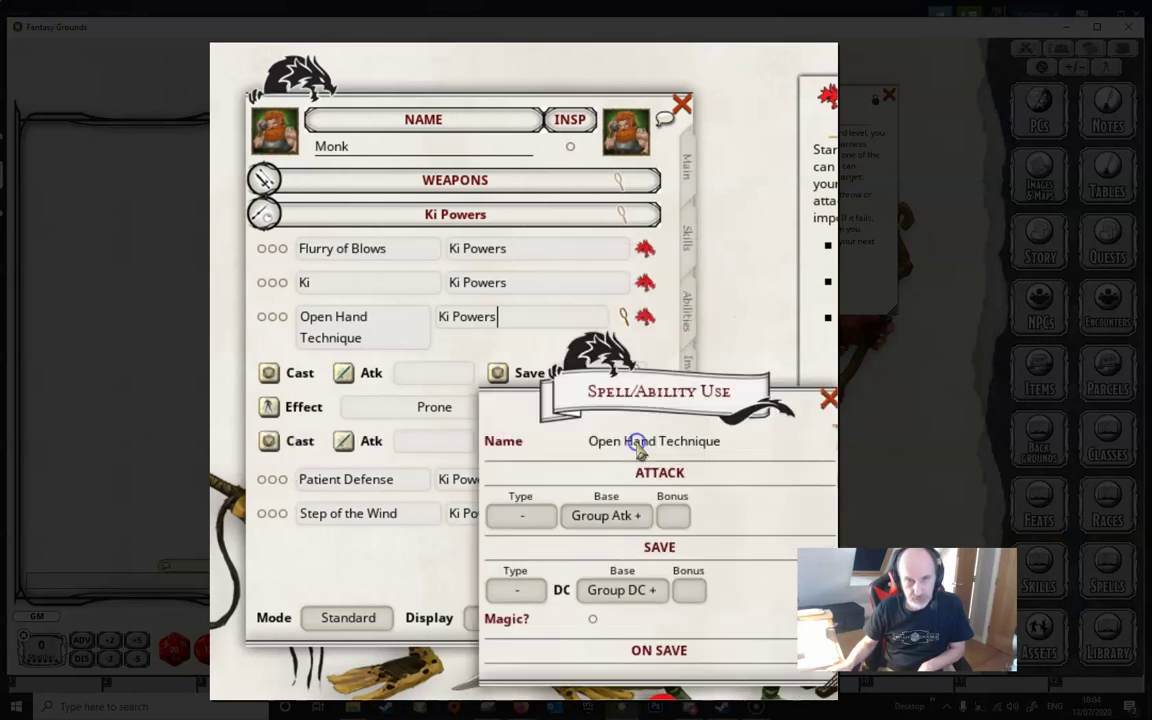
click(527, 593)
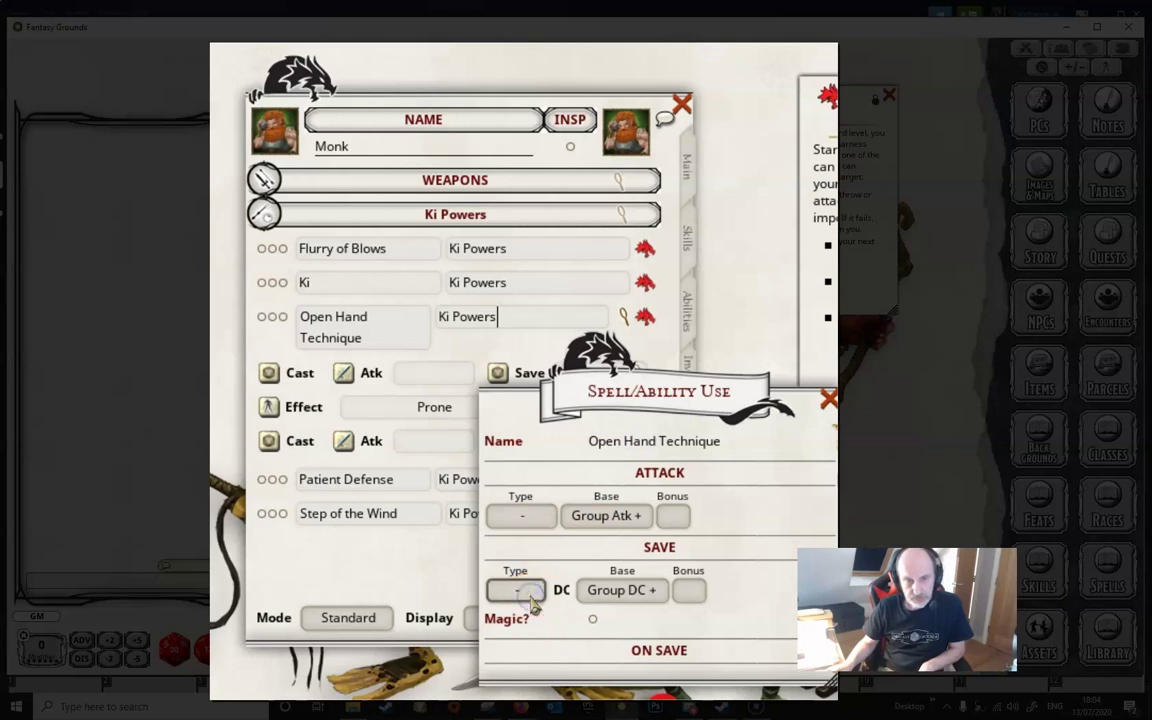
click(533, 601)
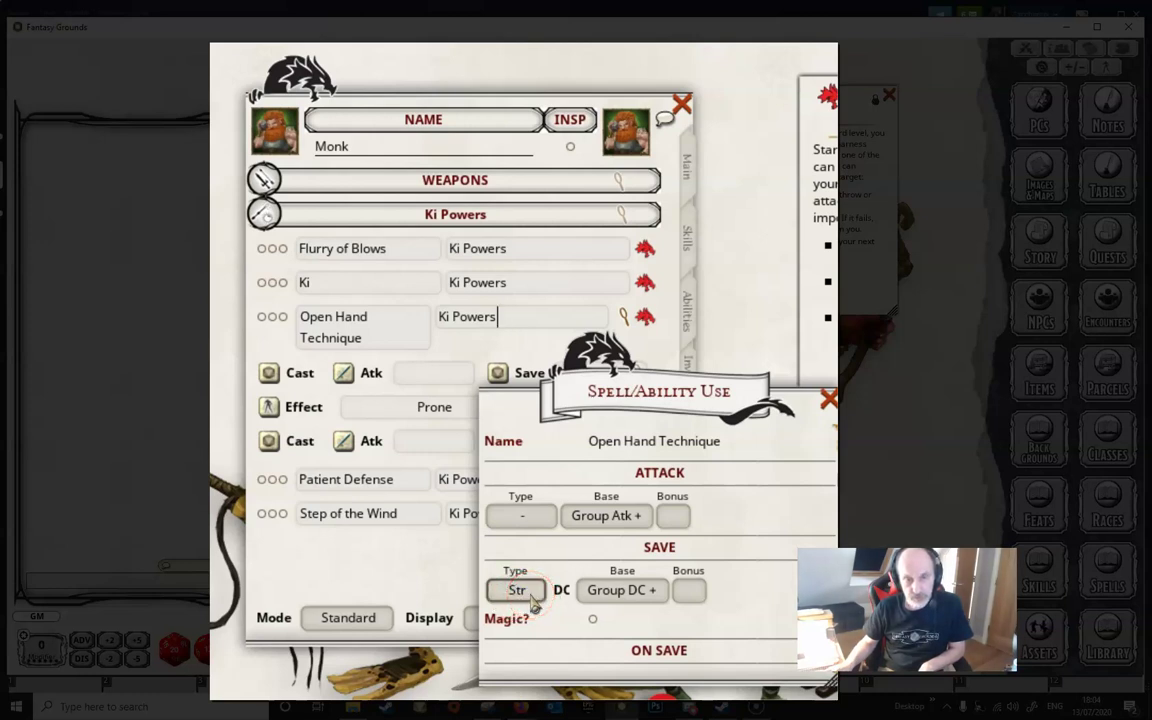
click(829, 399)
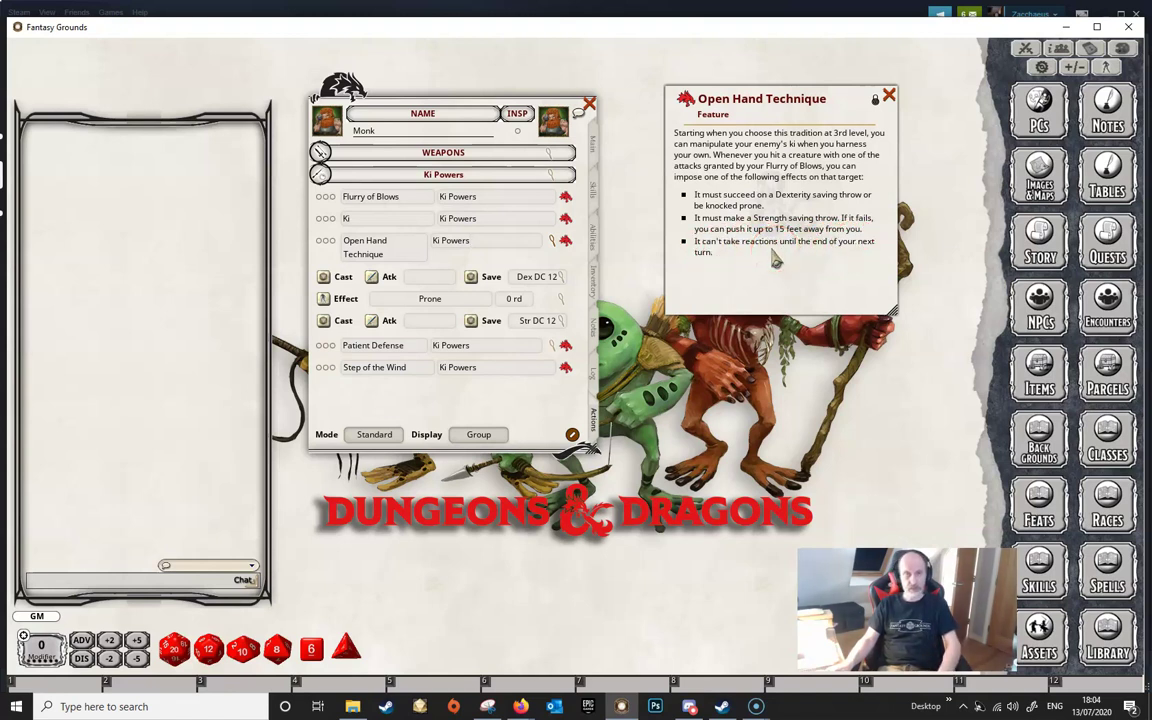
- Add an effect described as "No Reactions" with a duration of 1 round to the Open Hand Technique power
right_click(509, 256)
click(560, 244)
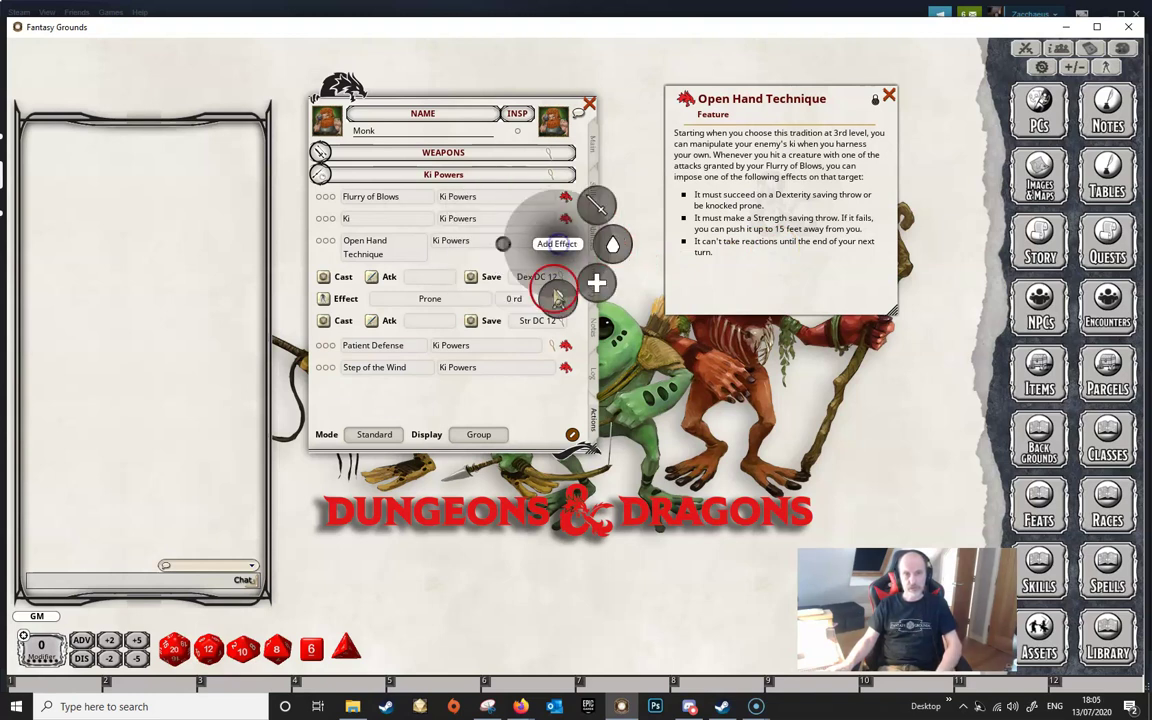
click(557, 295)
click(576, 364)
text(No Reactions)
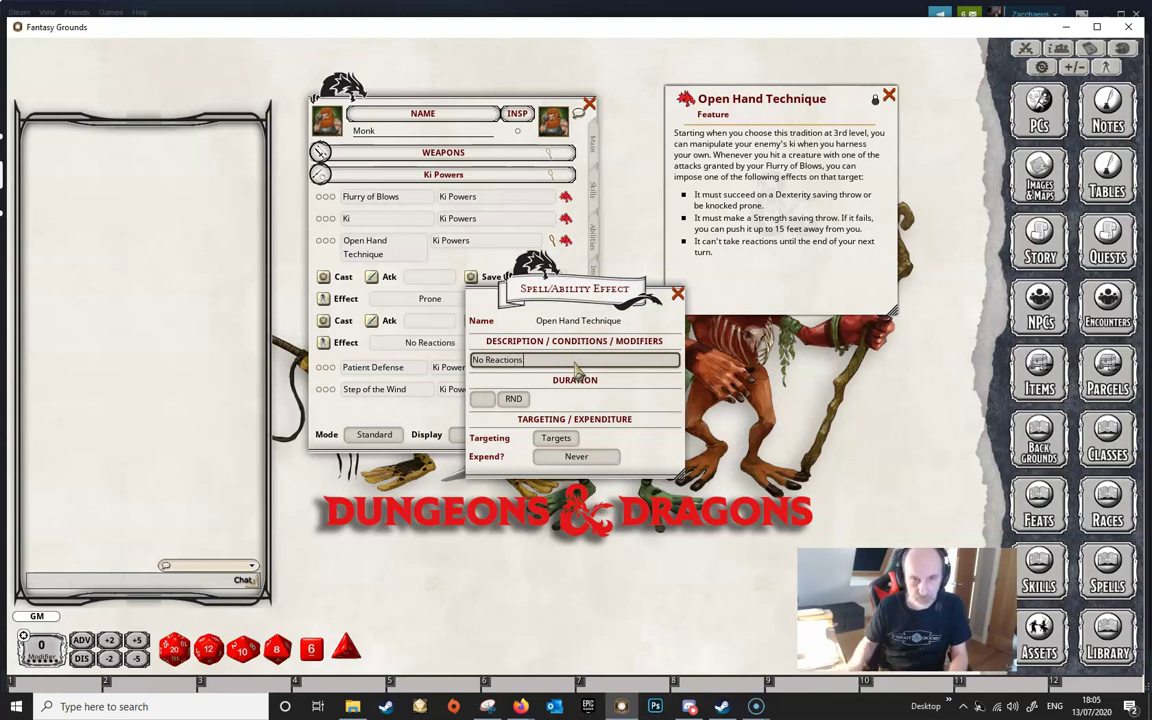
click(487, 398)
click(519, 399)
click(533, 398)
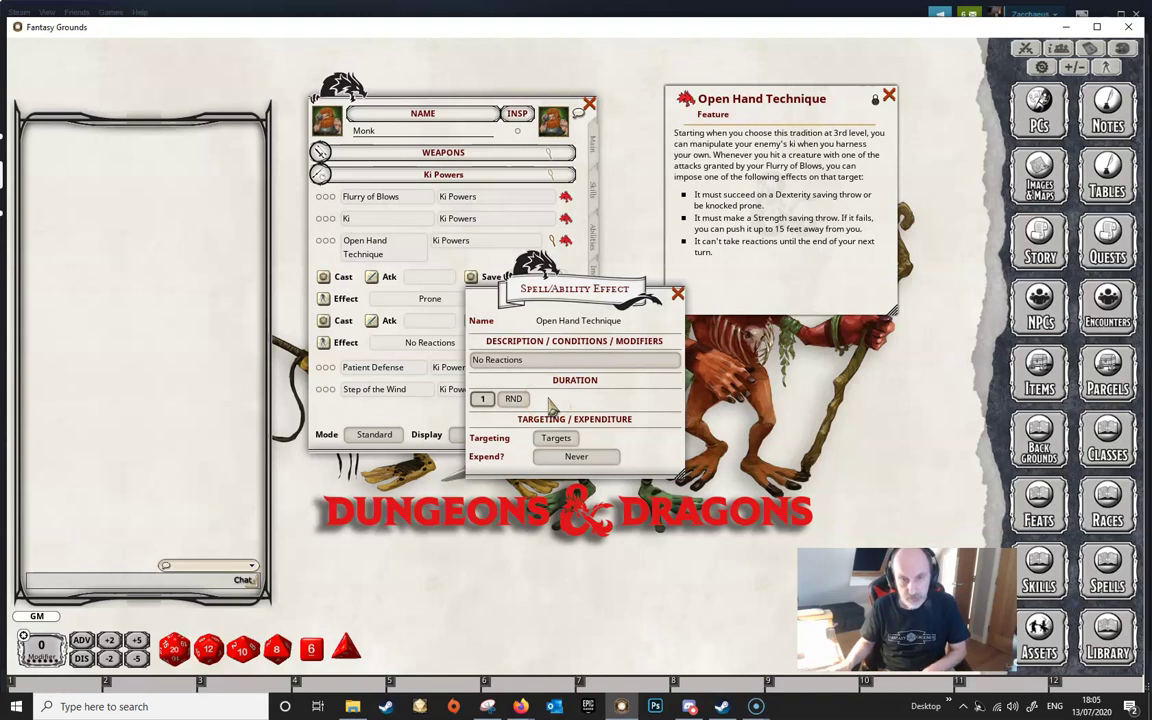
click(588, 464)
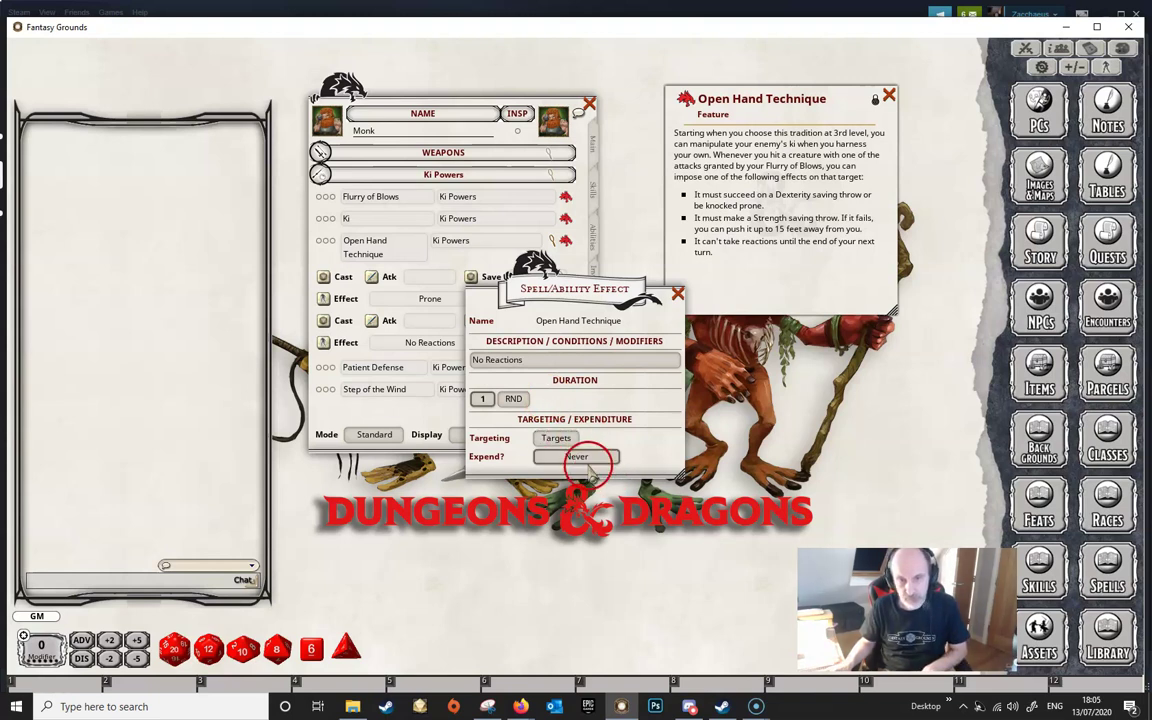
click(678, 295)
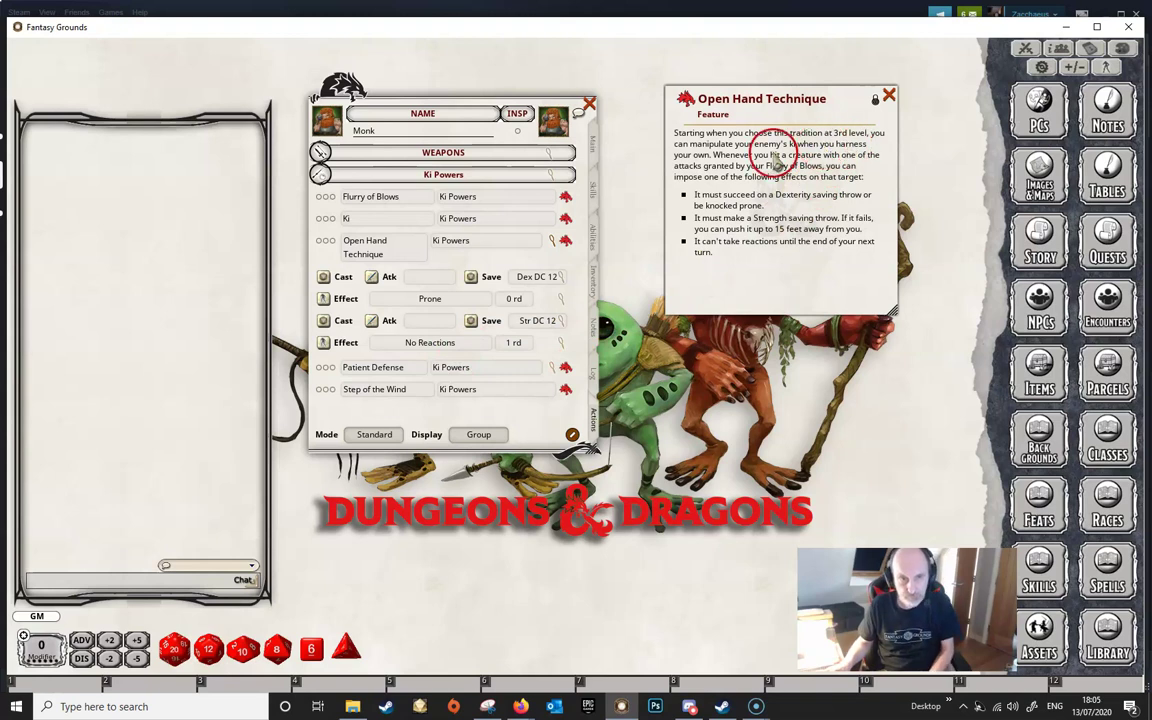
- Collapse the Open Hand Technique details, close its description window, and reposition the character sheet closer to the middle of the desktop
click(555, 240)
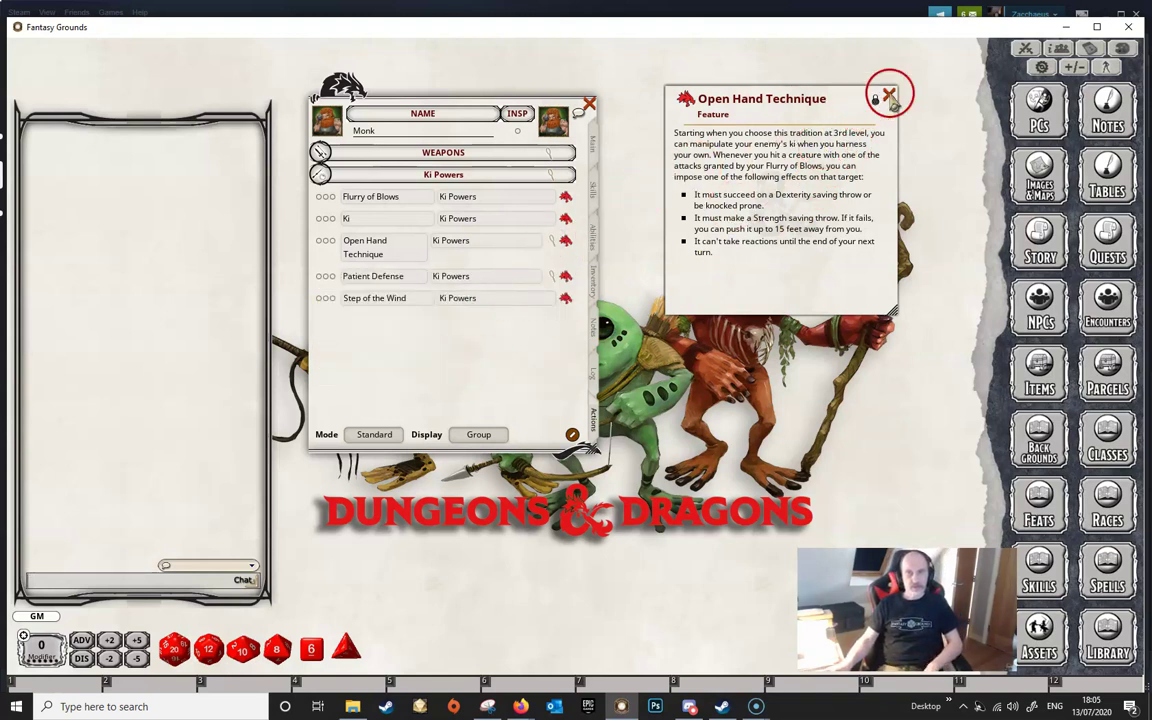
click(889, 95)
drag(520, 110, 595, 110)
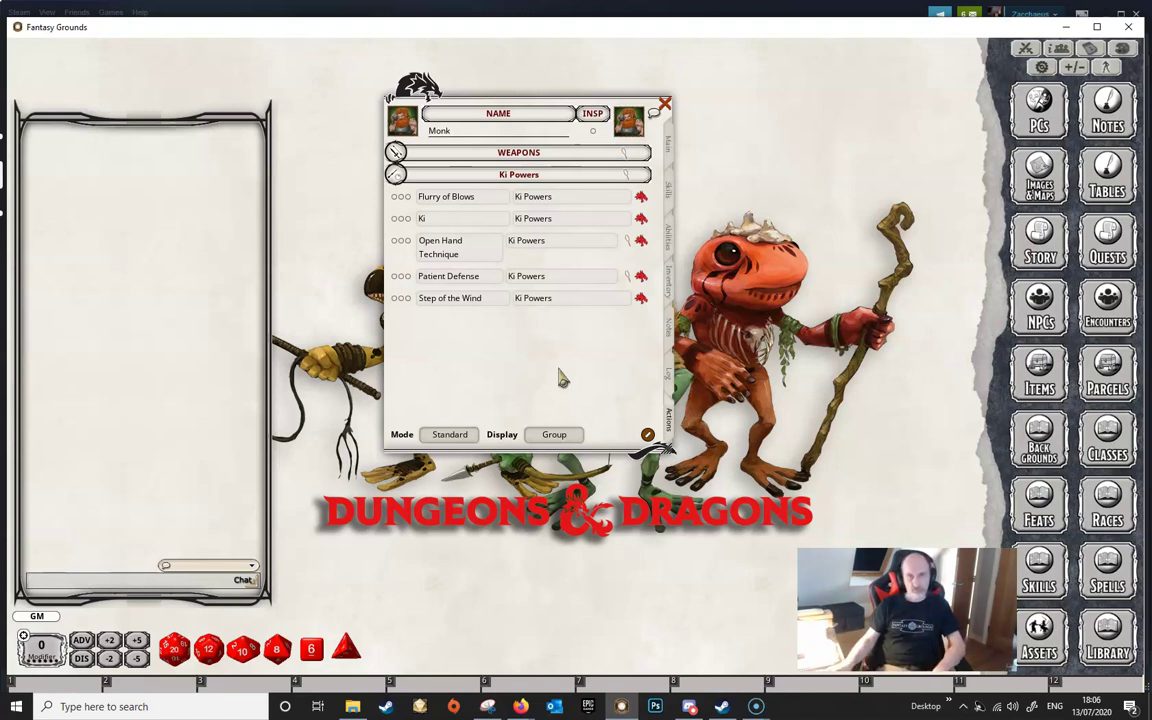
- Check the Ki Powers group's uses, and spend two uses on Open Hand Technique and one on Patient Defense
click(629, 175)
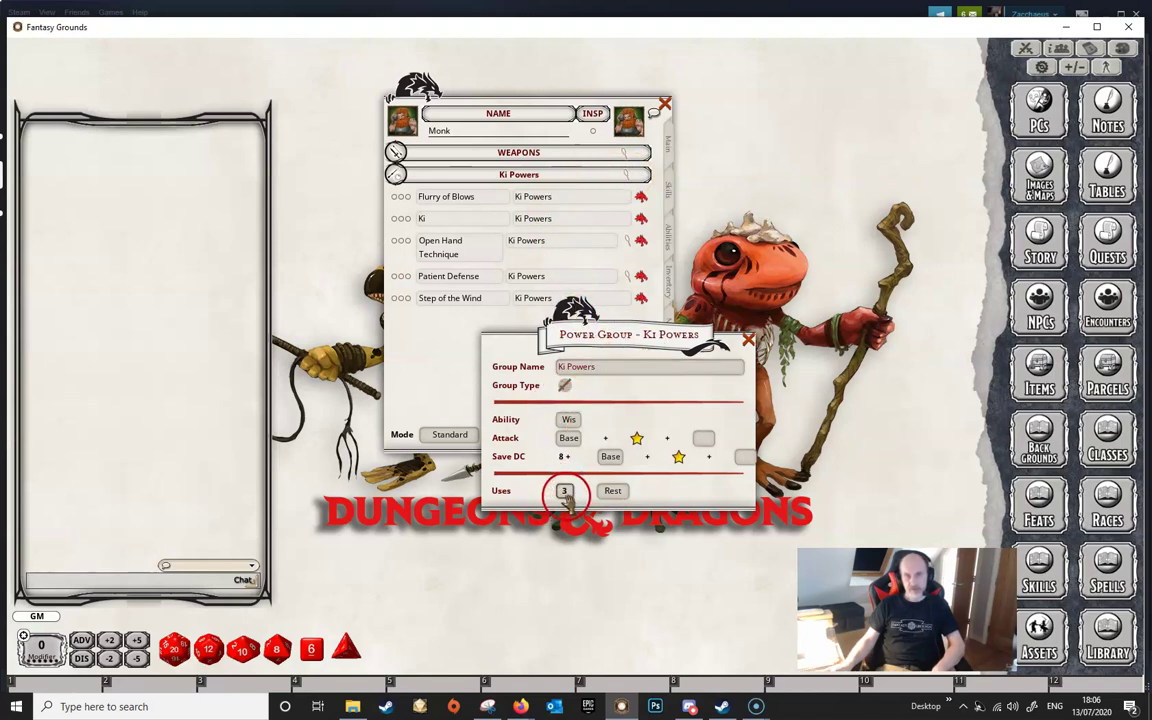
click(748, 340)
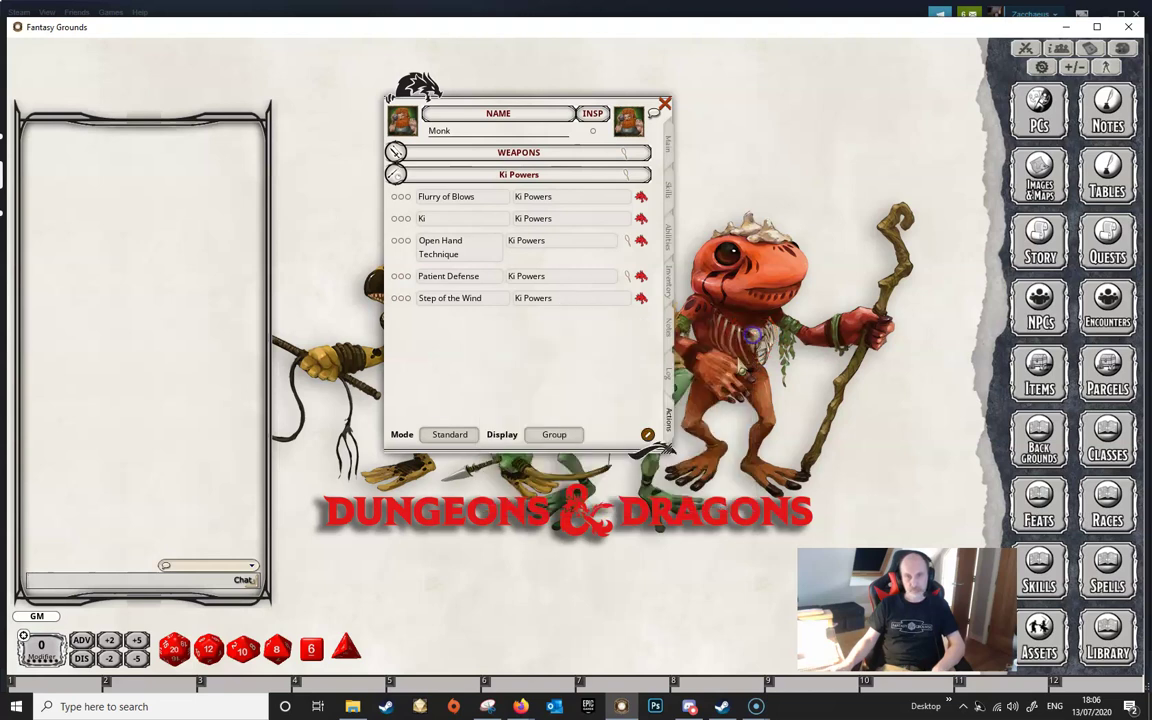
click(397, 242)
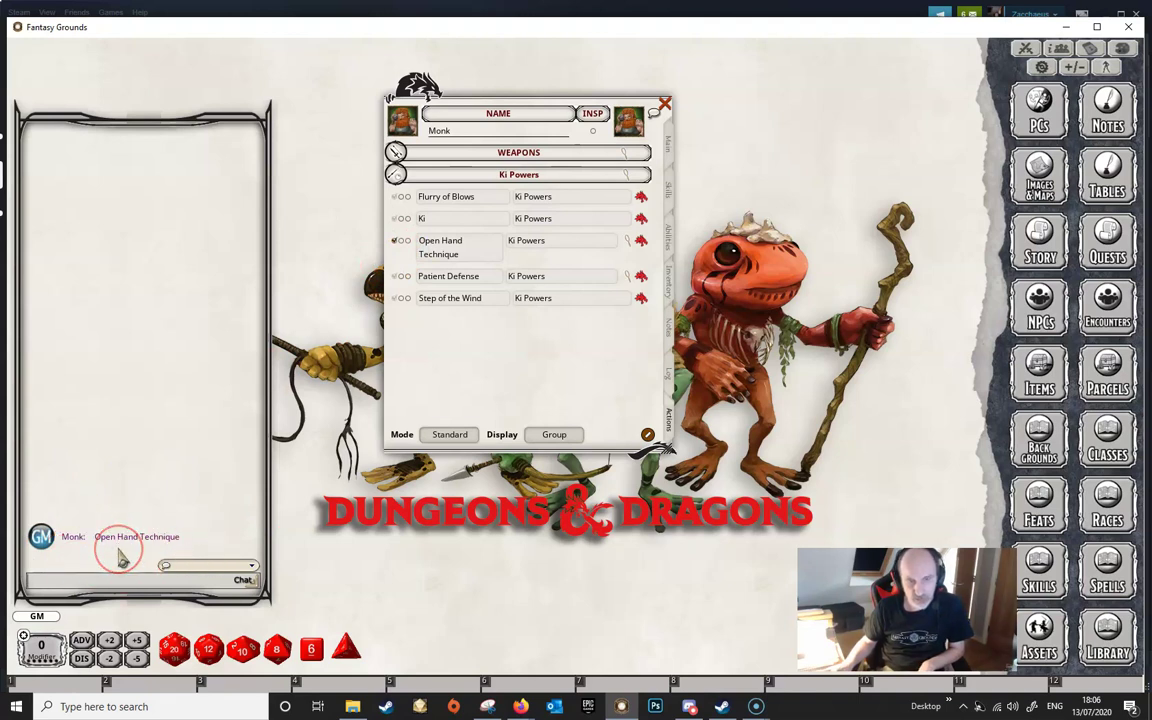
click(394, 240)
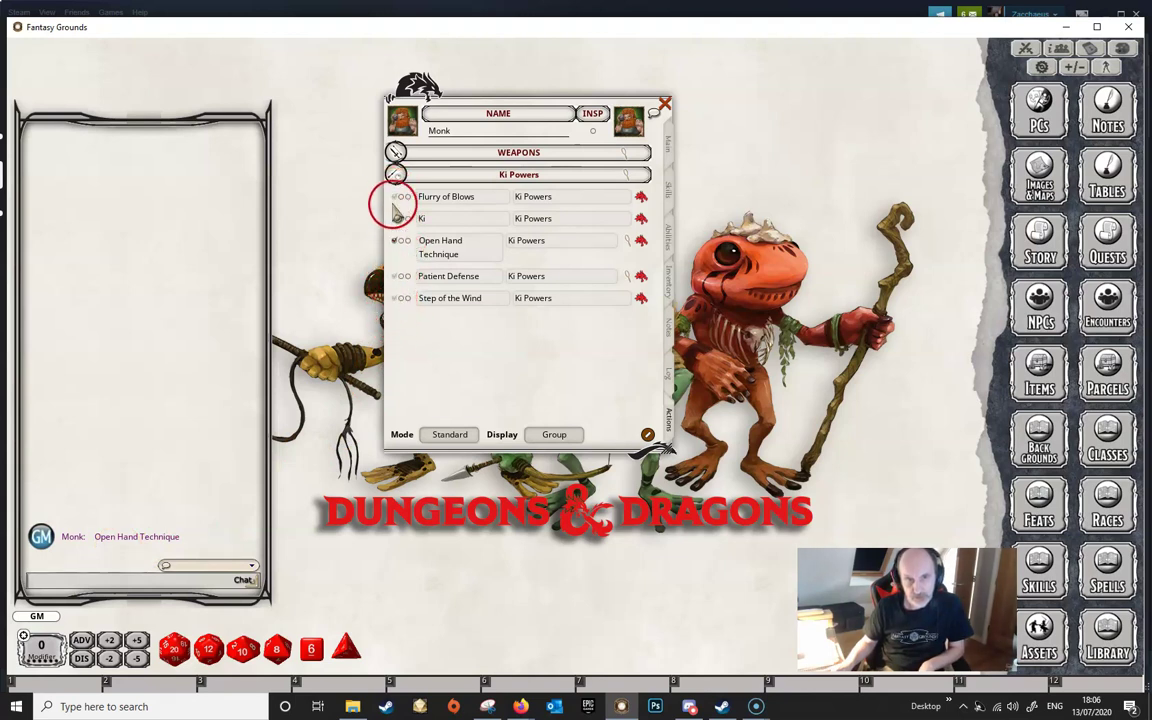
click(400, 277)
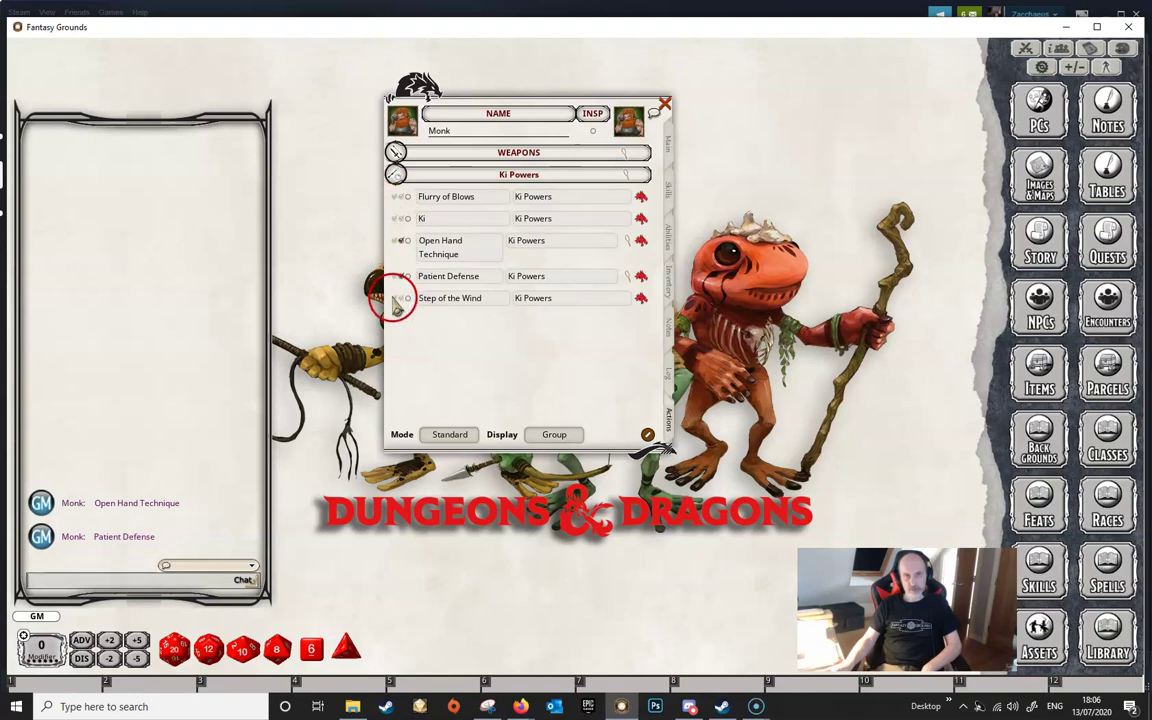
click(407, 241)
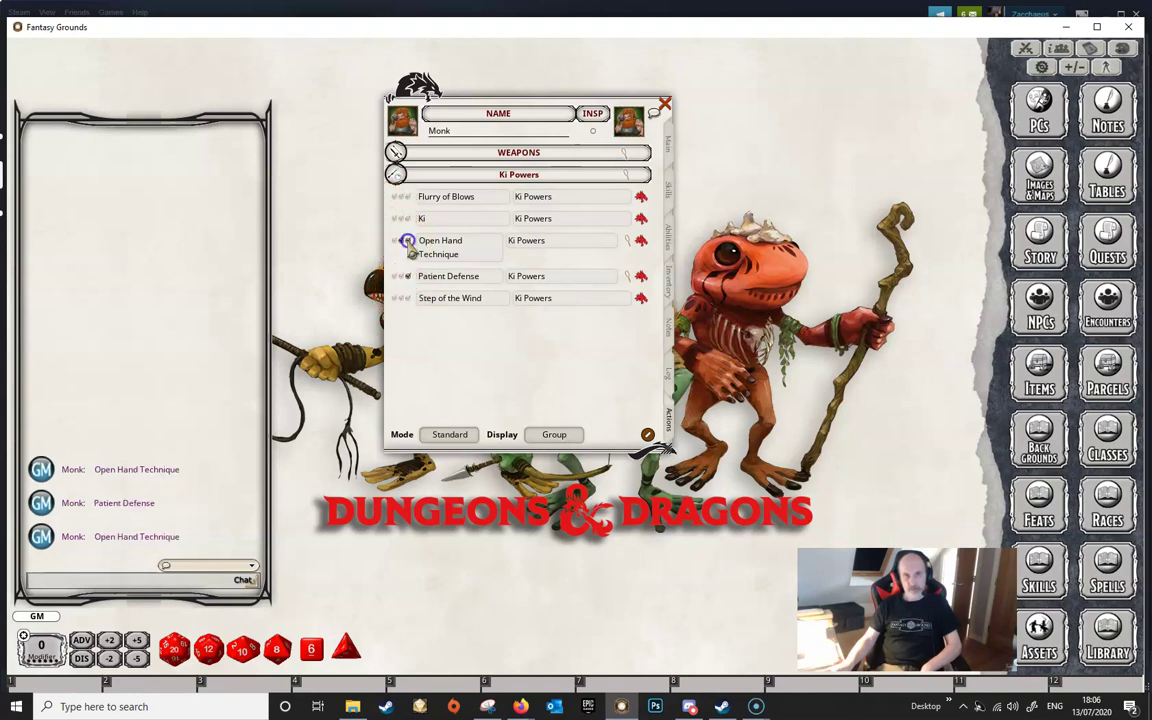
- Set the Monk's powers display to Actions and the mode to Combat
click(553, 433)
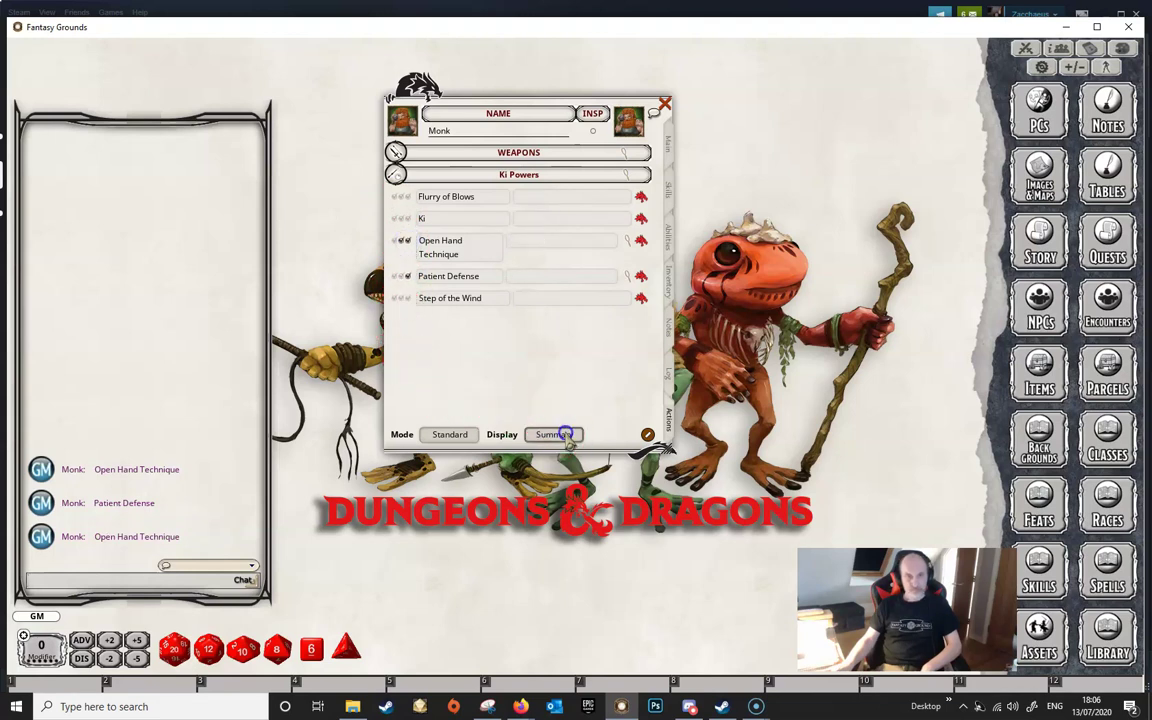
click(560, 436)
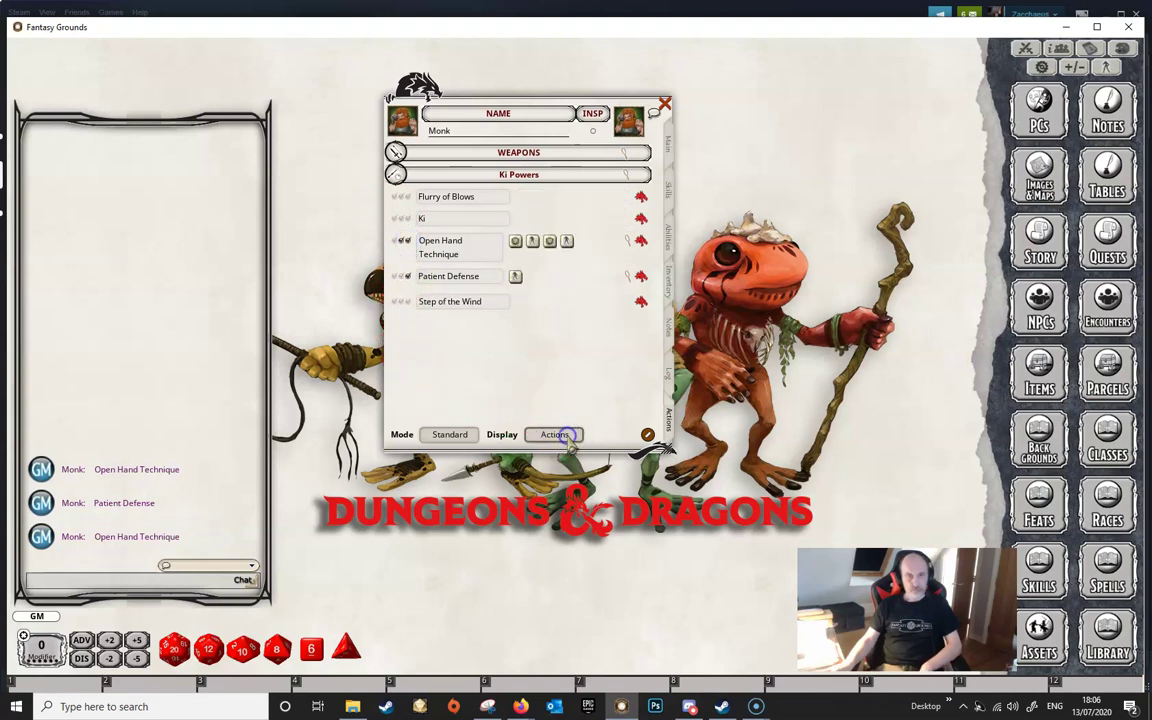
click(449, 434)
click(449, 434)
click(449, 295)
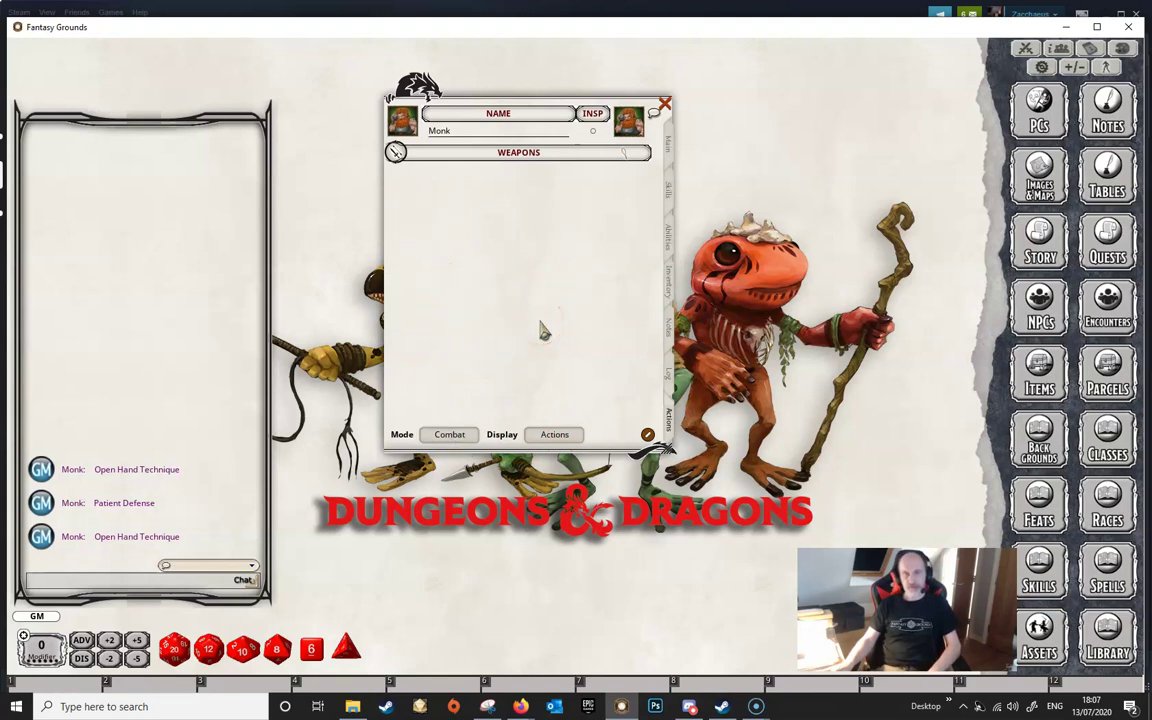
- Have the Monk take a short rest to restore the spent Ki Powers uses
right_click(512, 272)
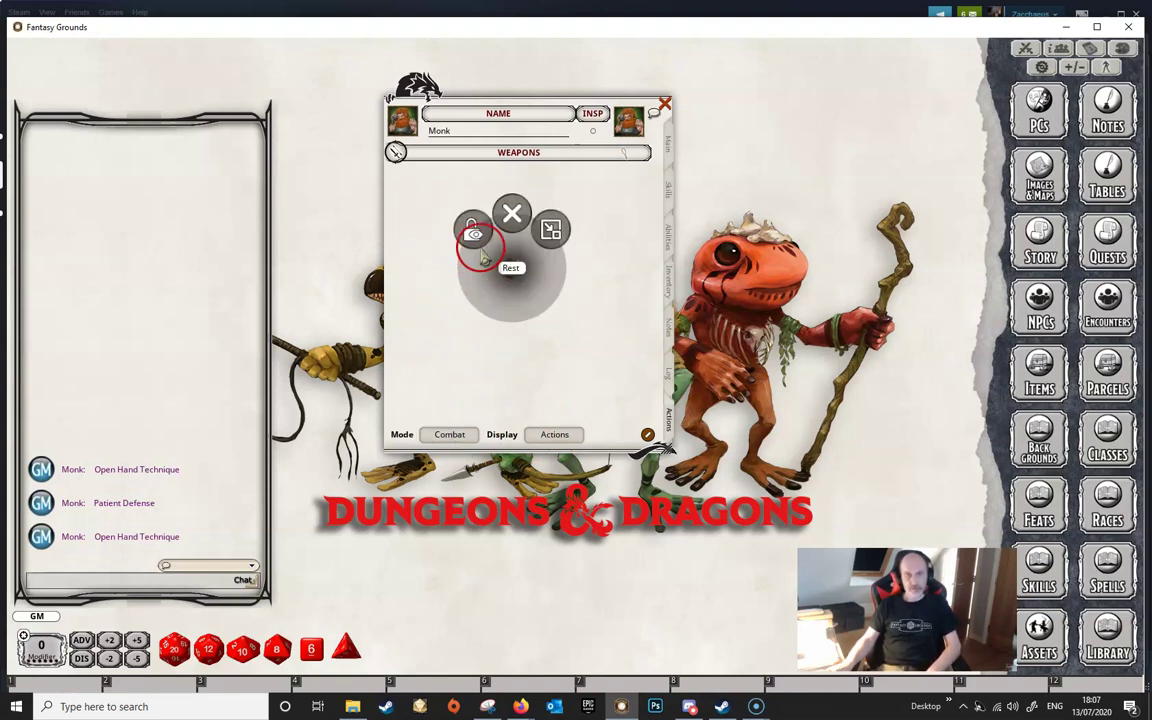
click(471, 229)
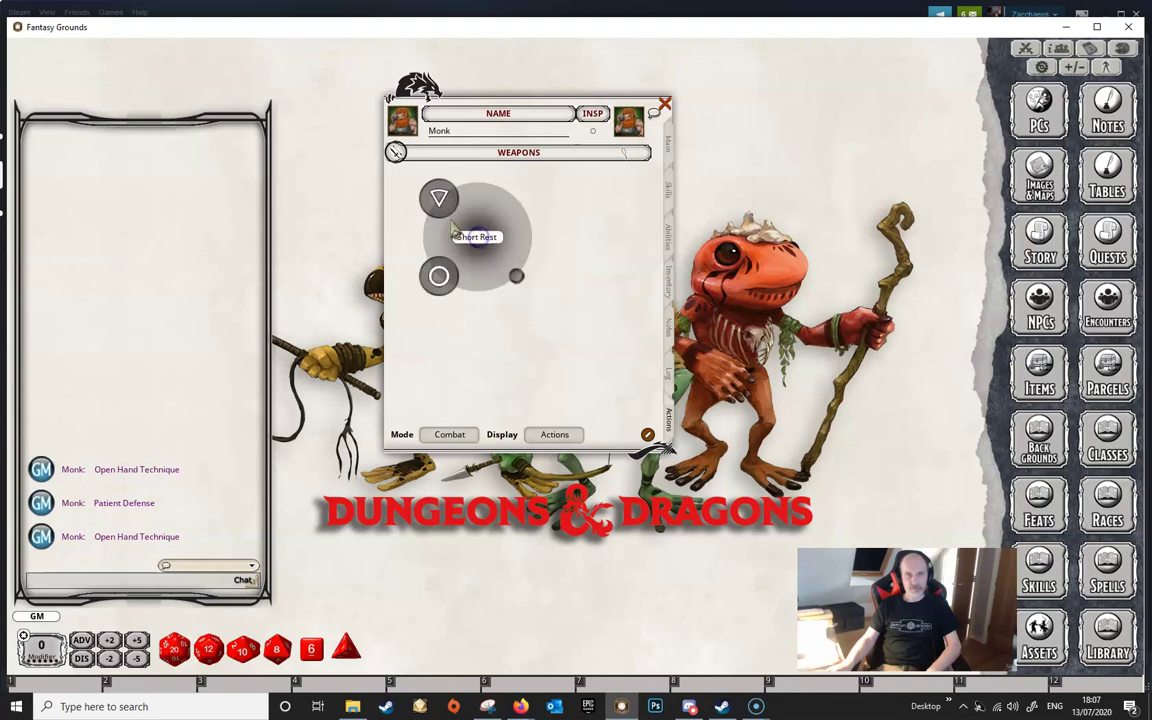
click(441, 200)
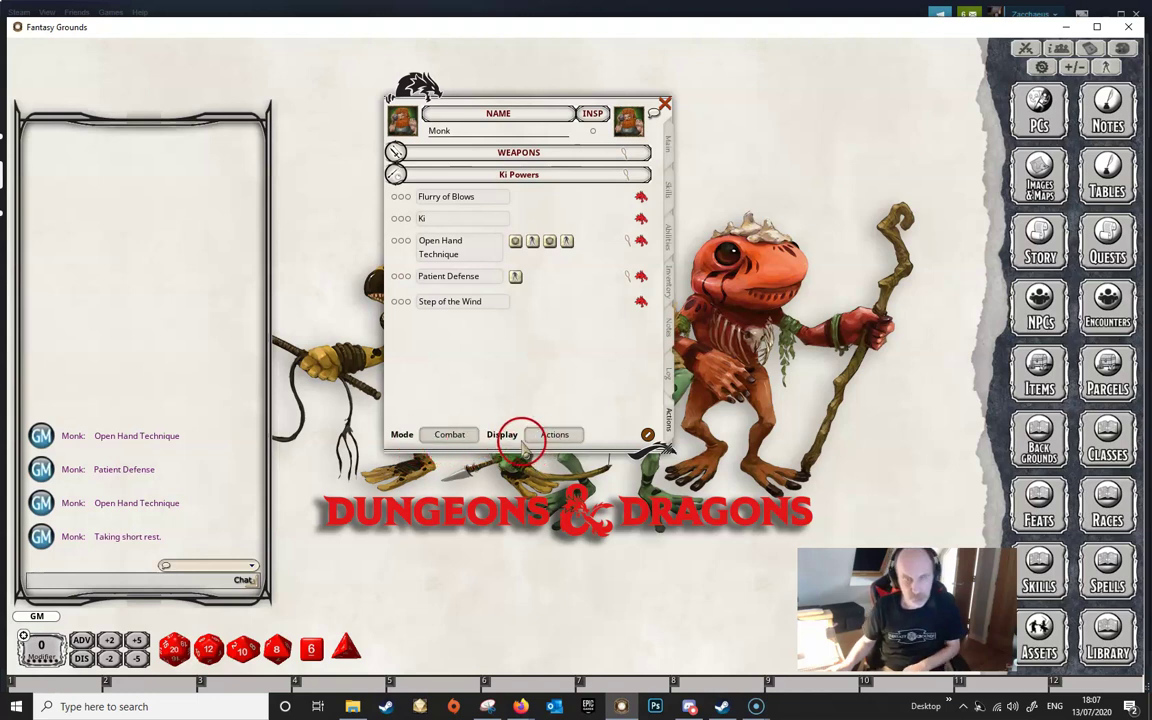
- Spend all three Ki Powers uses on Open Hand Technique while in Combat mode
click(399, 242)
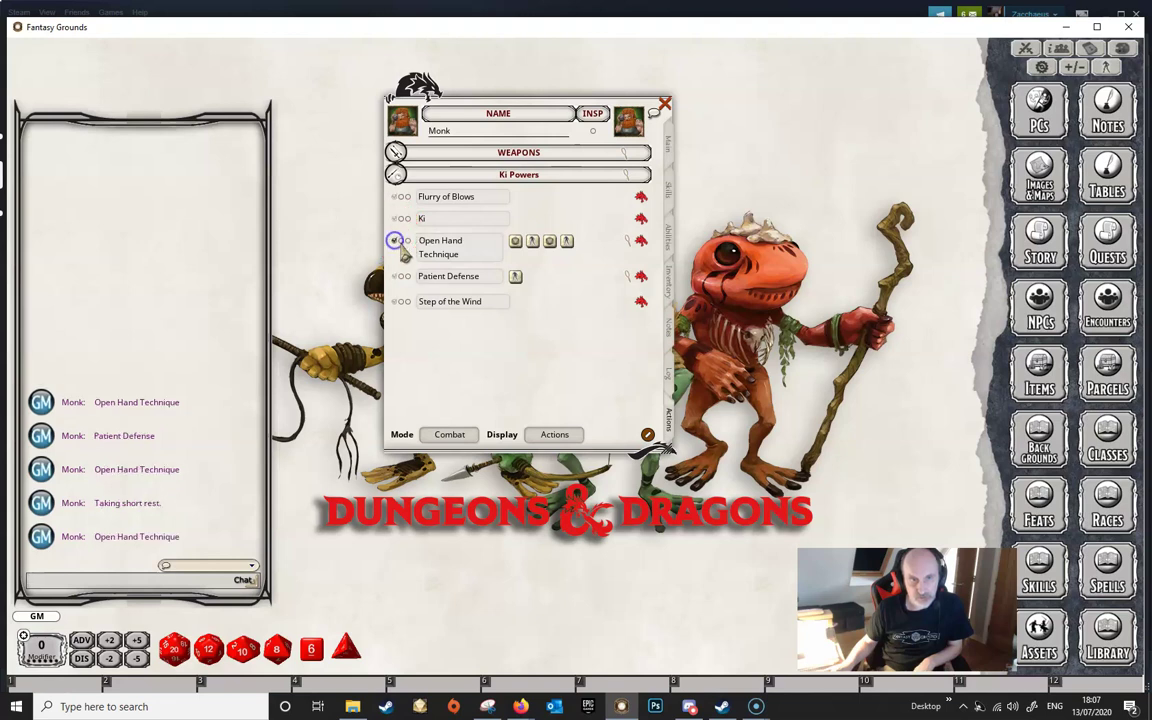
click(399, 242)
click(408, 243)
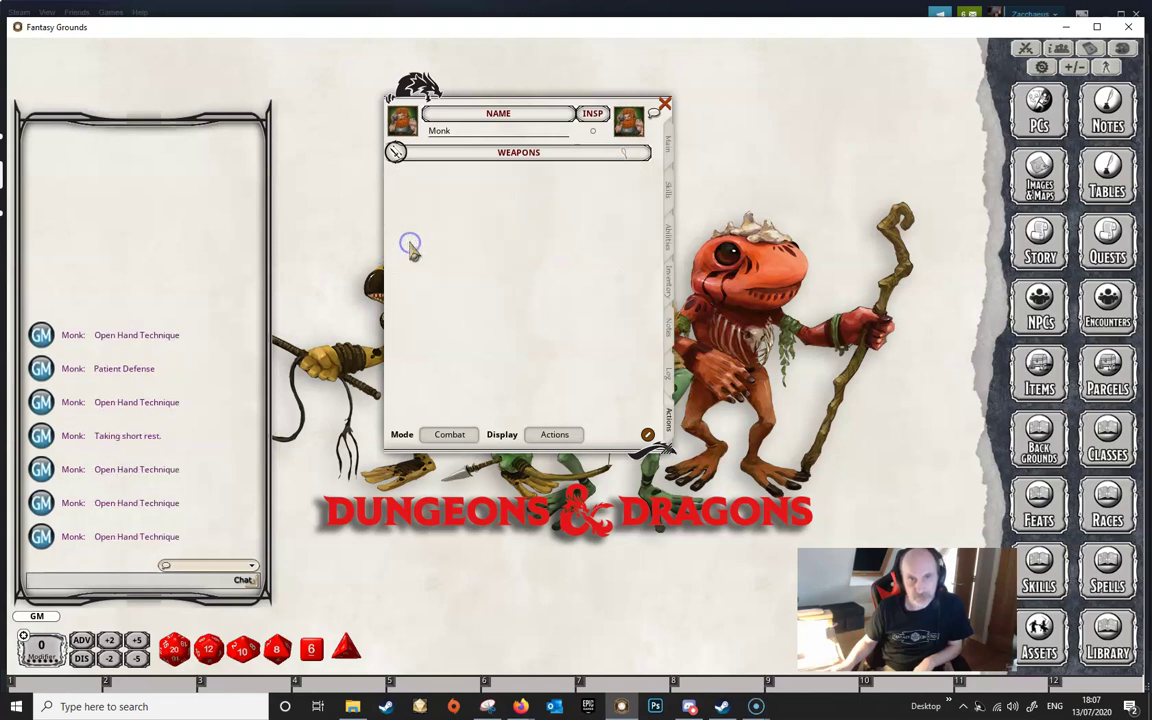
- Take another short rest for the Monk, and review the Ki Powers group's settings before closing them
drag(548, 293, 553, 257)
right_click(547, 278)
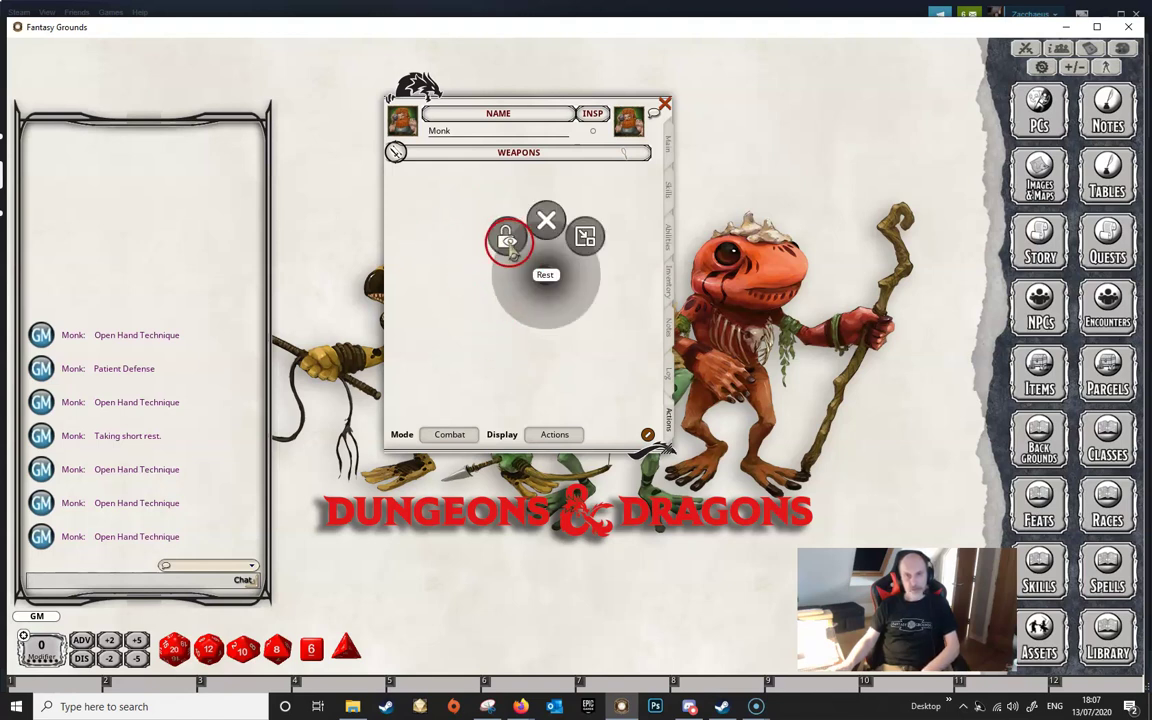
click(505, 242)
click(470, 205)
click(514, 342)
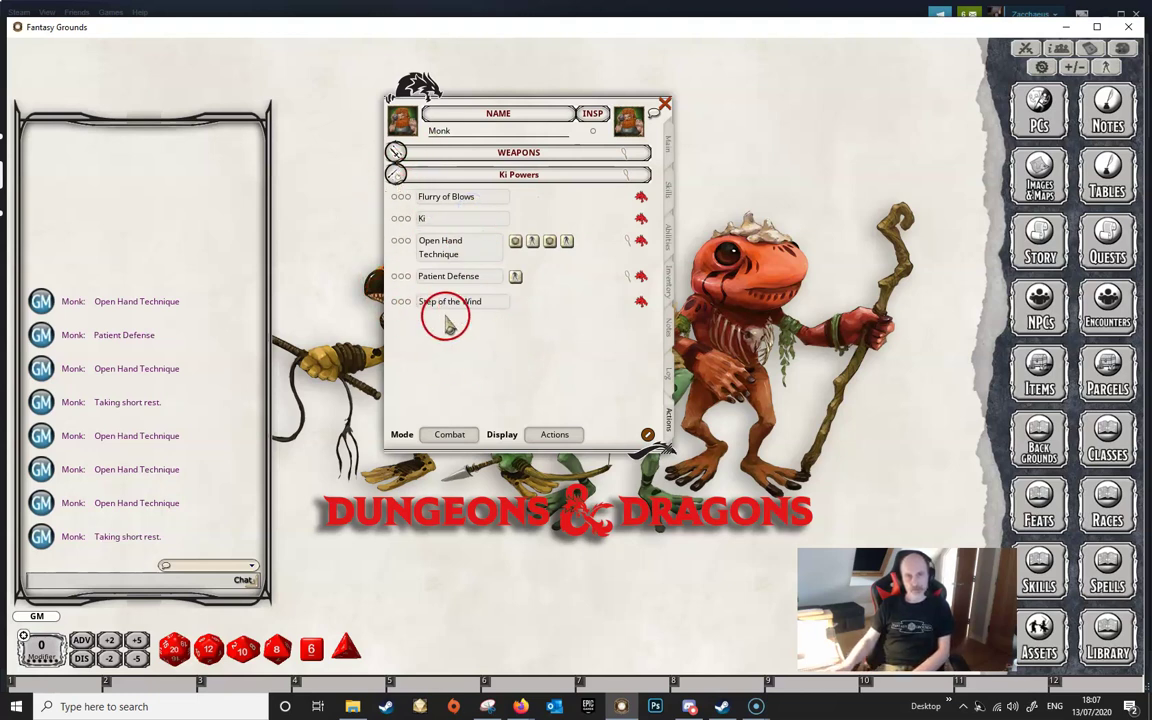
click(630, 177)
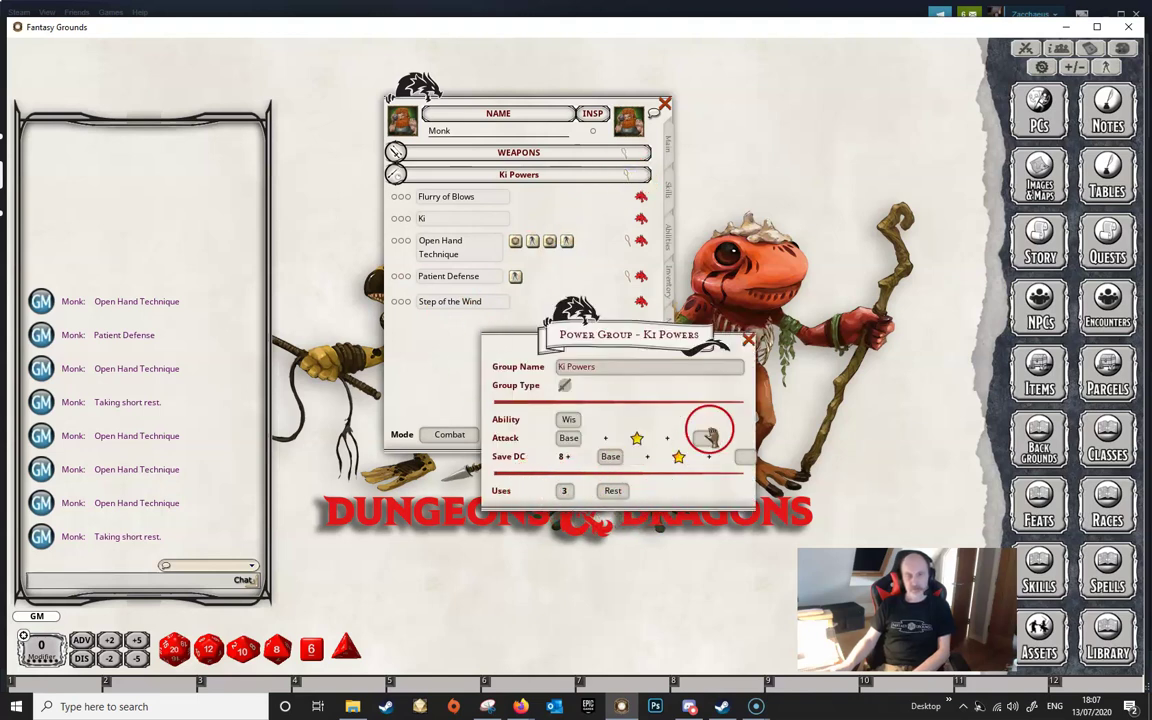
click(748, 340)
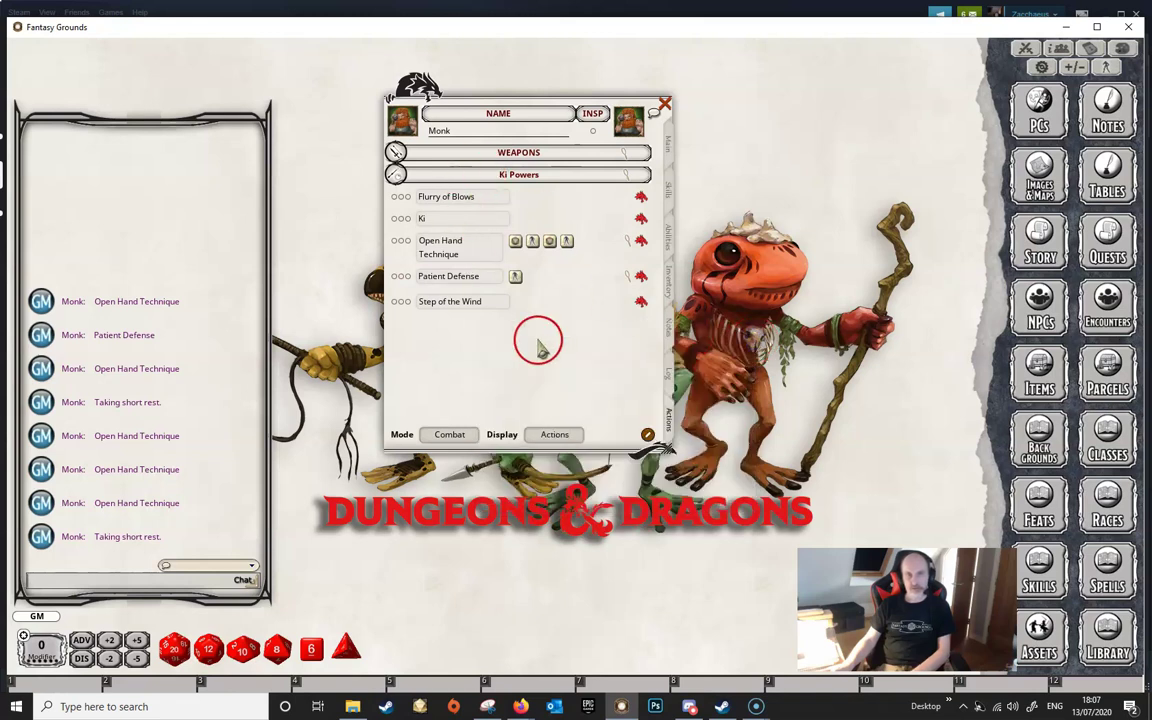